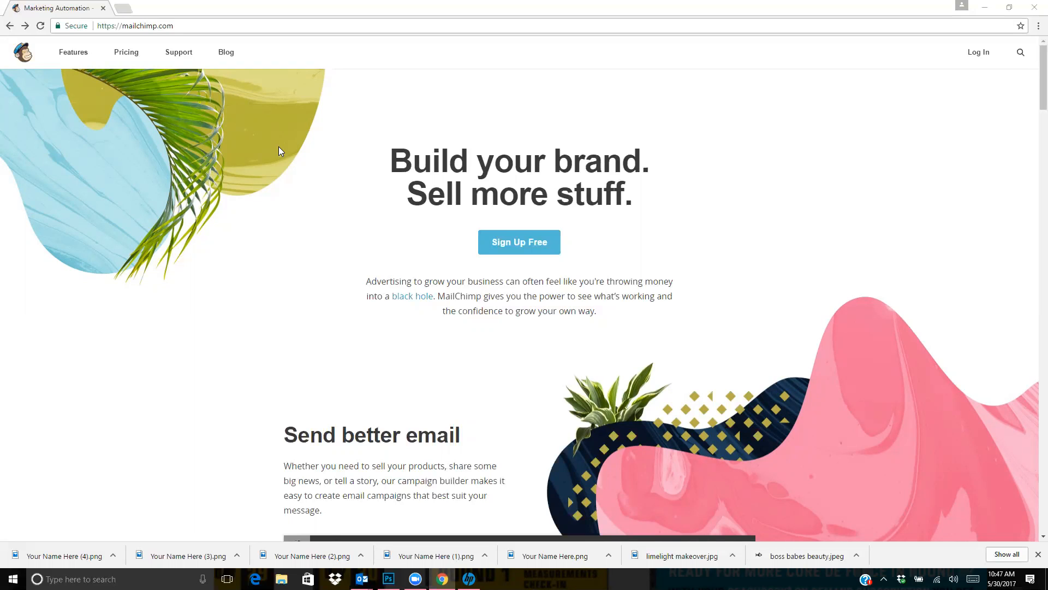
# Open the free account sign-up page and close the browser's downloads bar
pyautogui.click(501, 236)
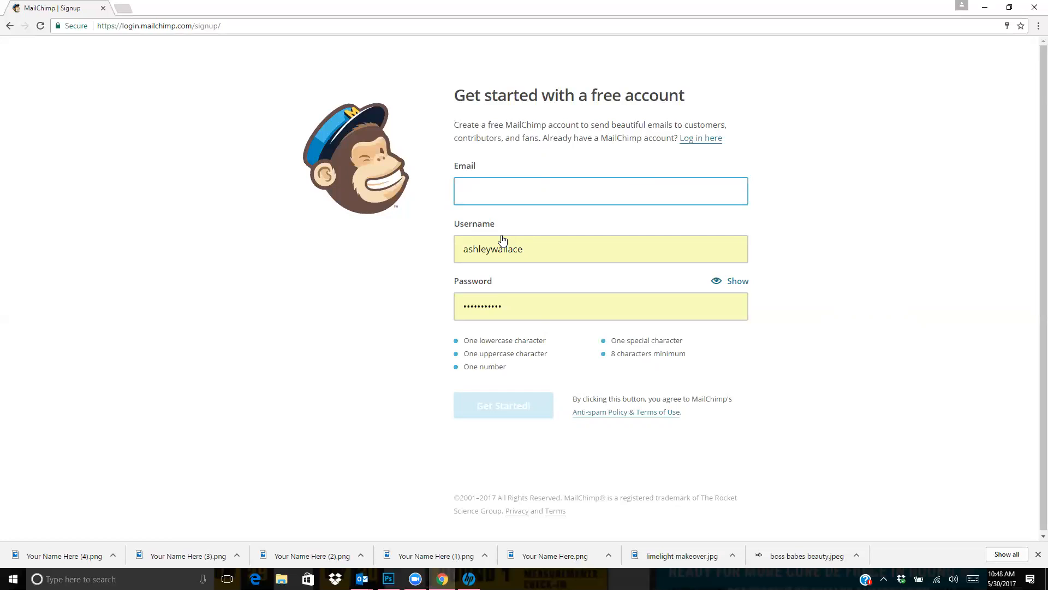
pyautogui.scroll(-1, 502, 241)
pyautogui.click(1037, 555)
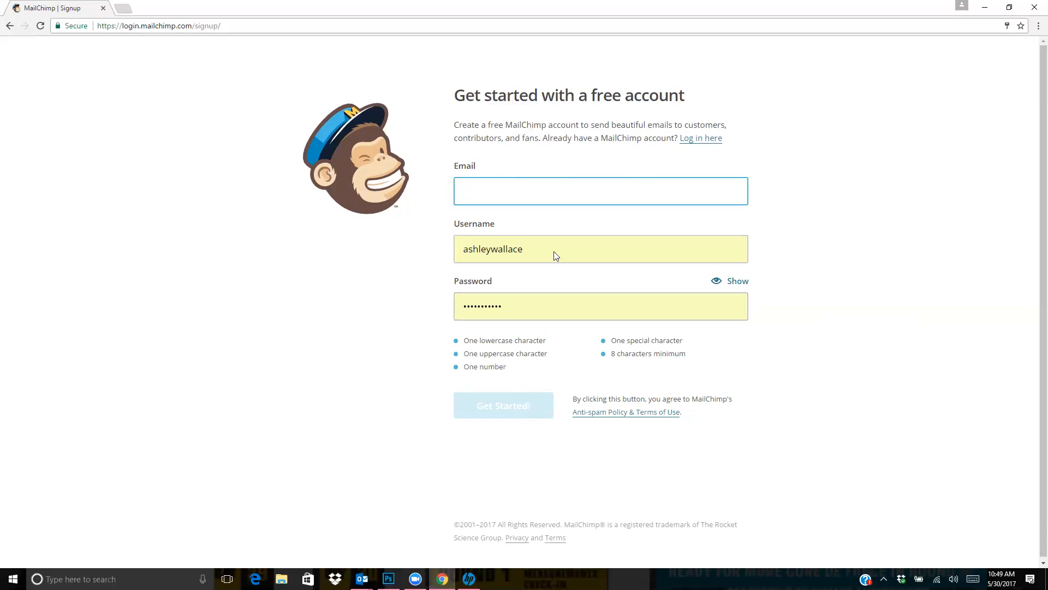
# Log in to the existing account and open its subscriber lists
pyautogui.click(701, 140)
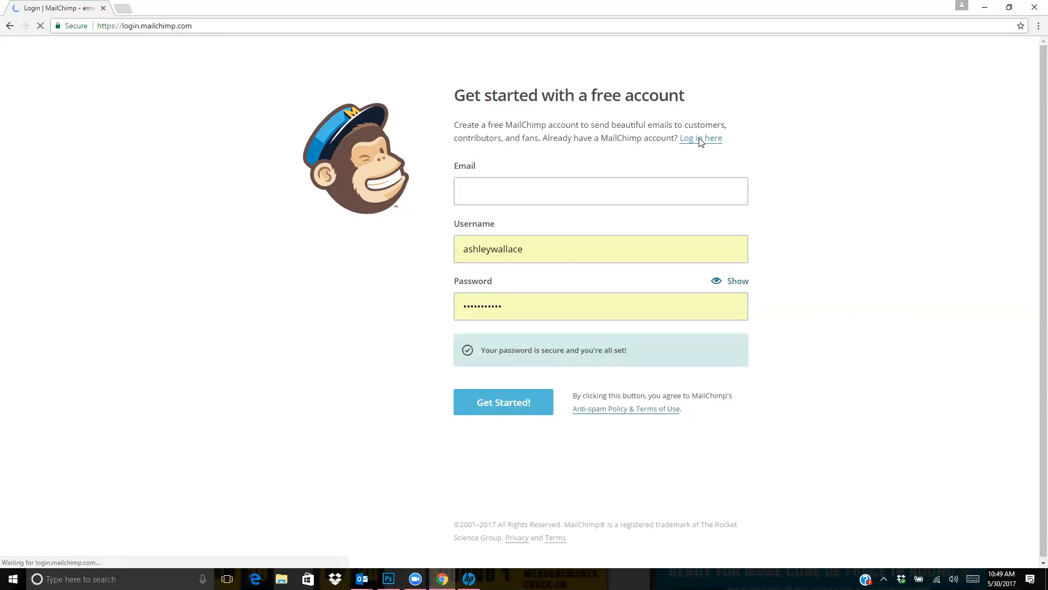
pyautogui.click(161, 371)
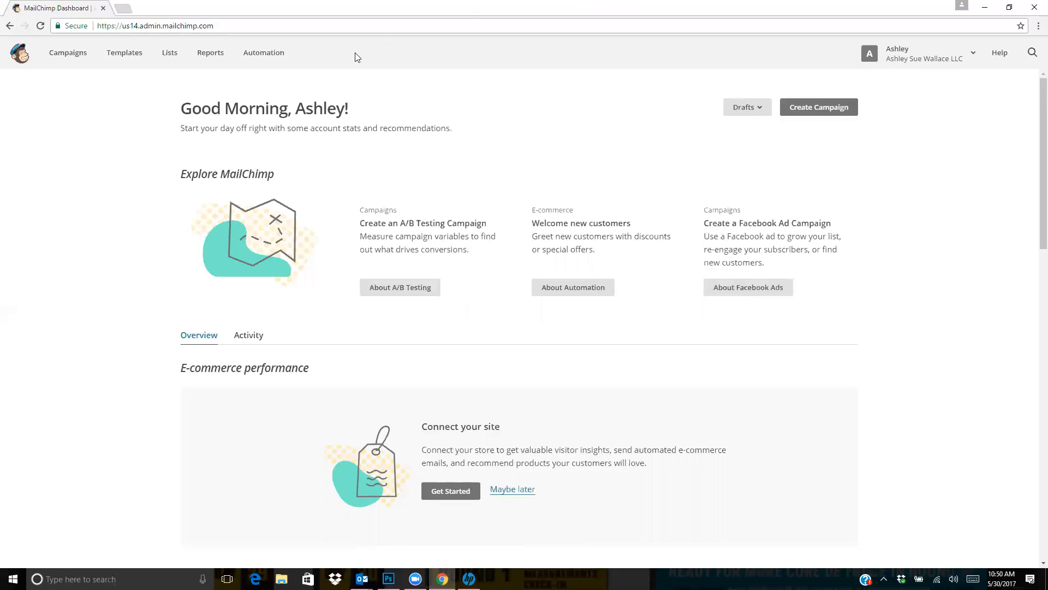
pyautogui.click(176, 57)
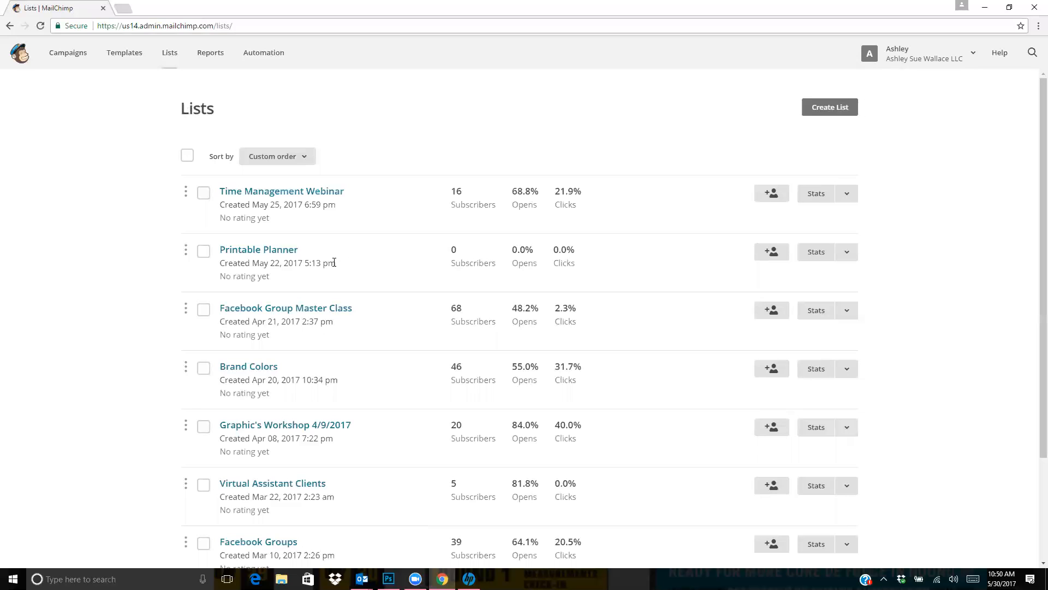
# Look through the existing subscriber lists, including their subscriber counts, open rates and click rates
pyautogui.scroll(-1, 334, 262)
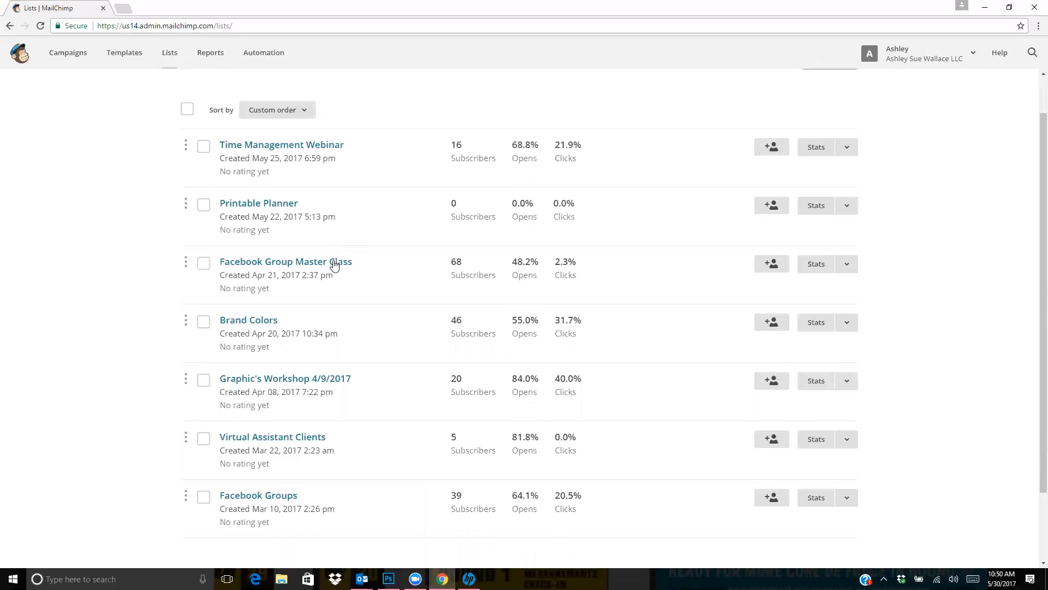
pyautogui.scroll(1, 352, 206)
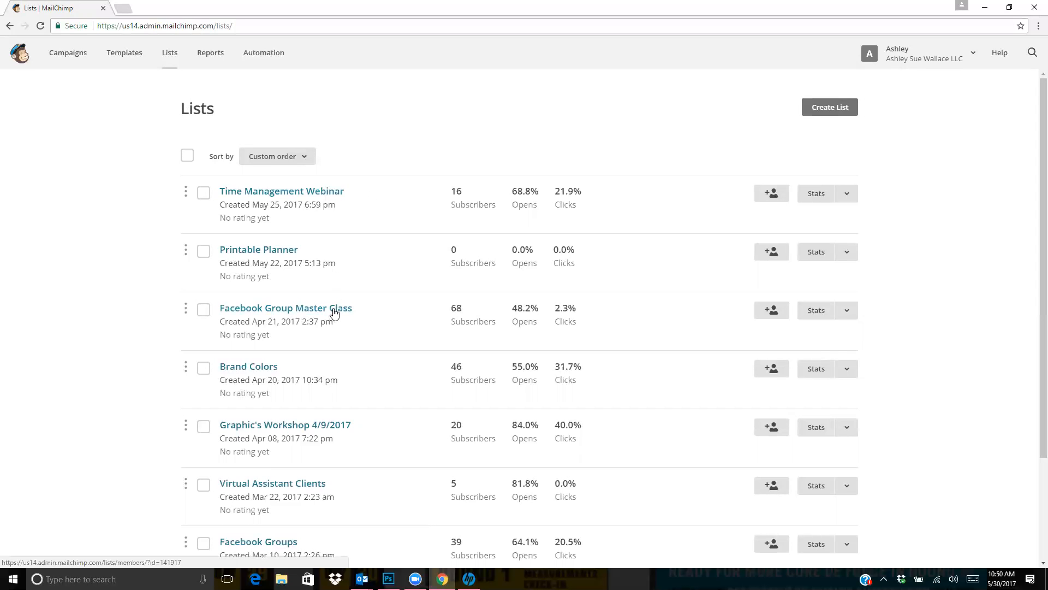
pyautogui.scroll(-1, 370, 264)
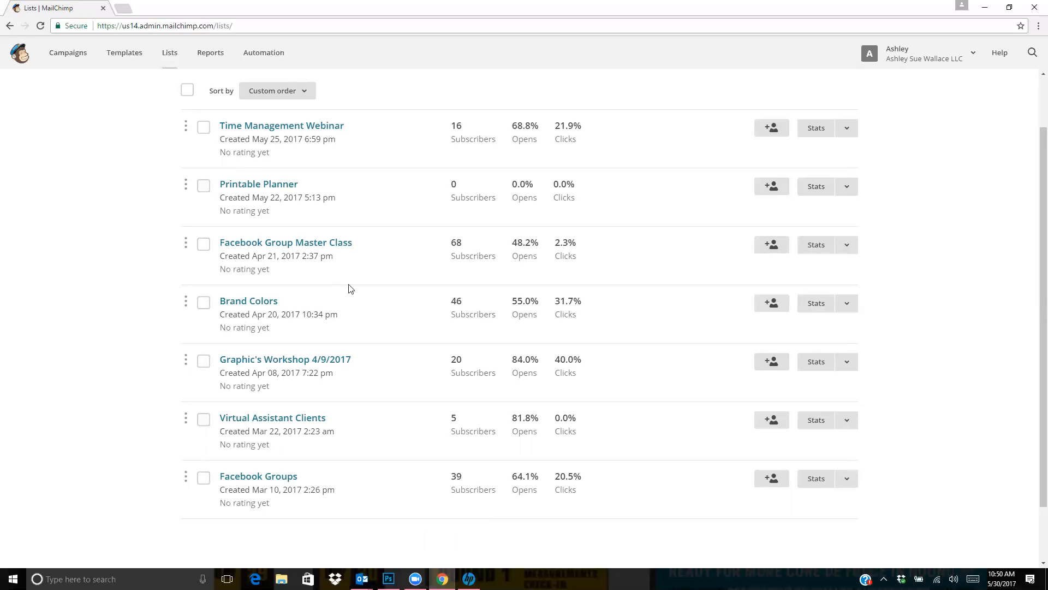
pyautogui.scroll(-1, 346, 293)
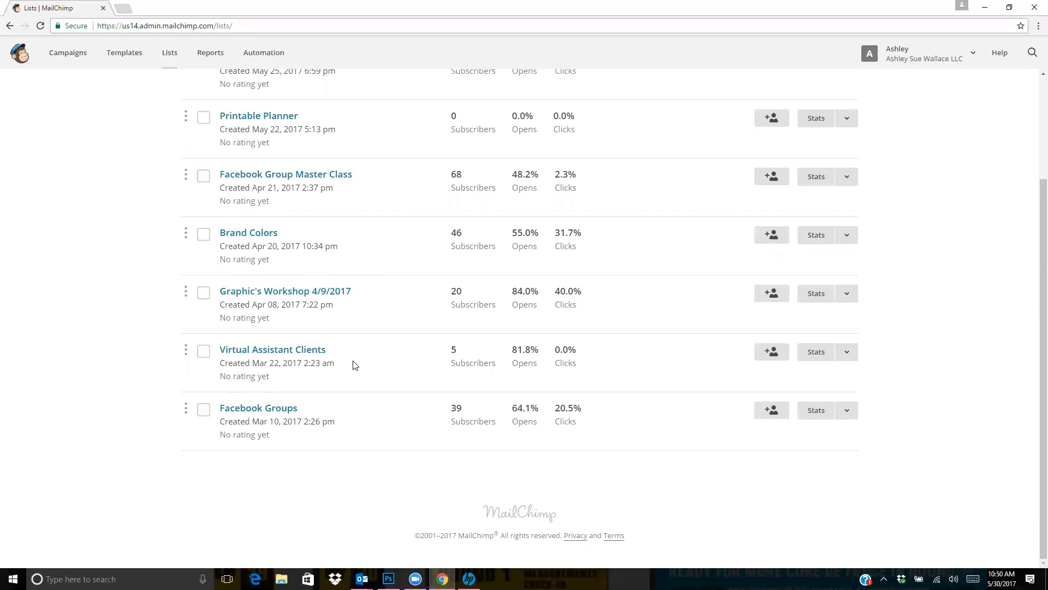
pyautogui.scroll(3, 354, 364)
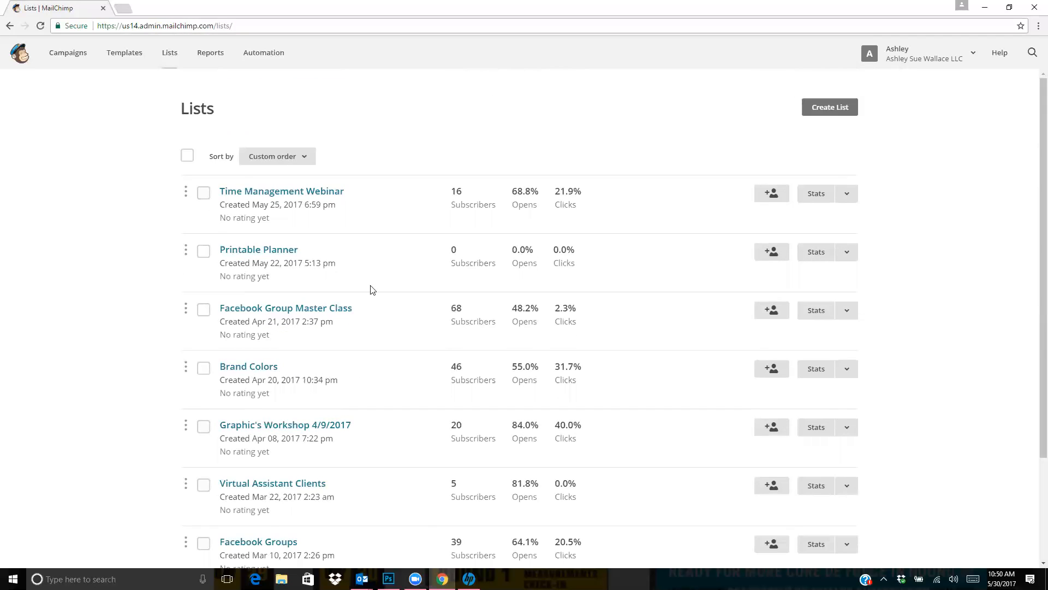
pyautogui.scroll(-3, 371, 289)
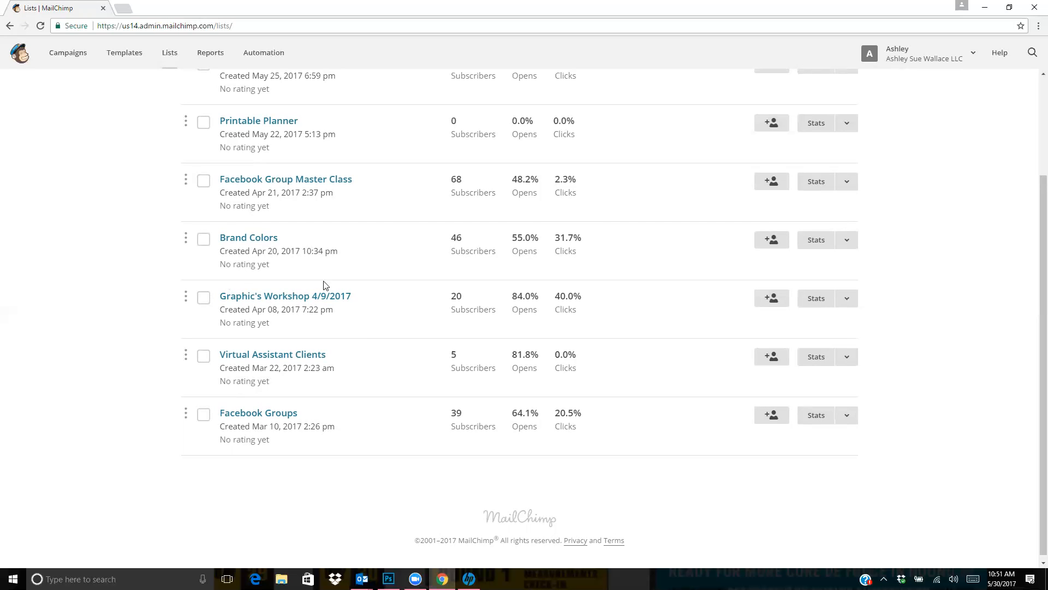
pyautogui.scroll(2, 367, 333)
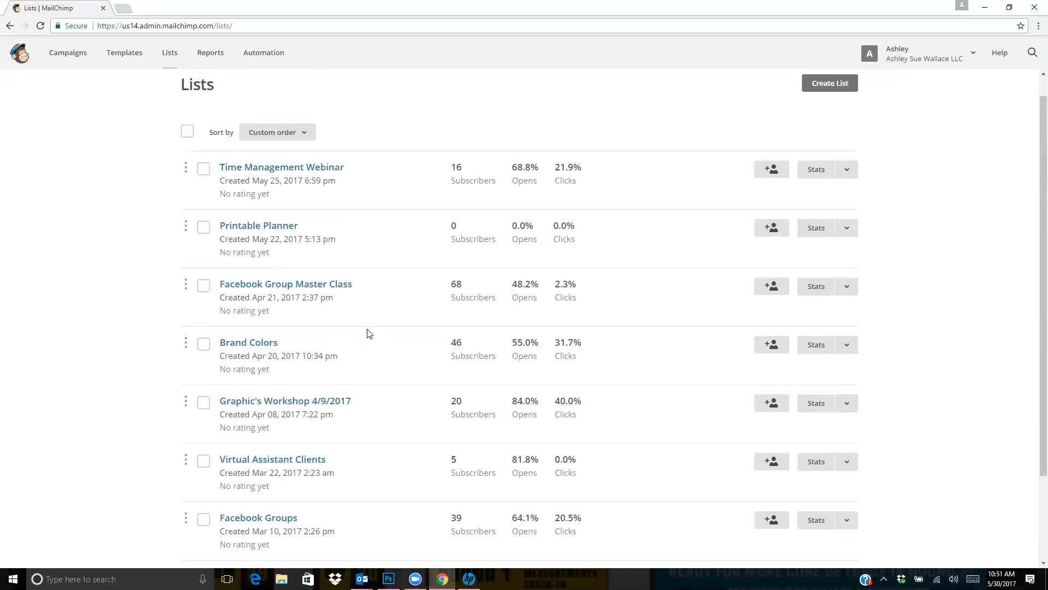
pyautogui.scroll(-2, 419, 306)
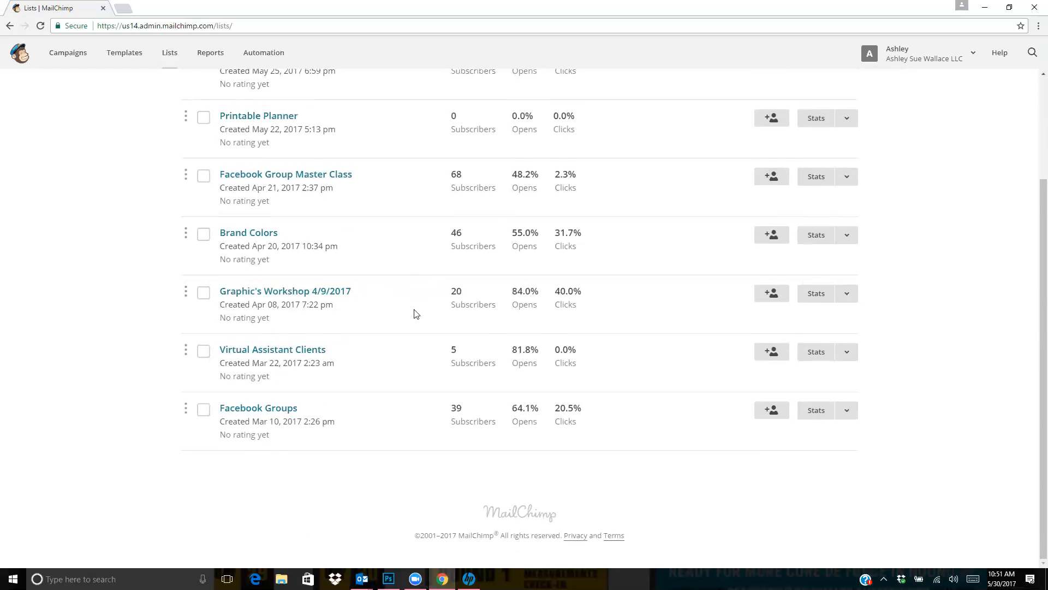
pyautogui.scroll(3, 416, 309)
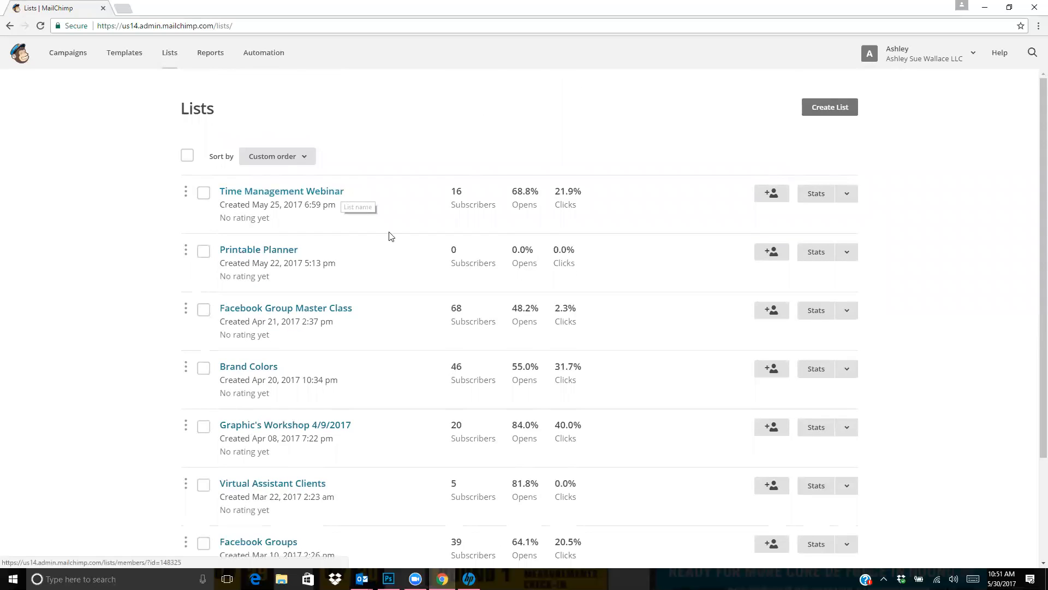
pyautogui.scroll(-1, 391, 236)
pyautogui.scroll(-1, 391, 235)
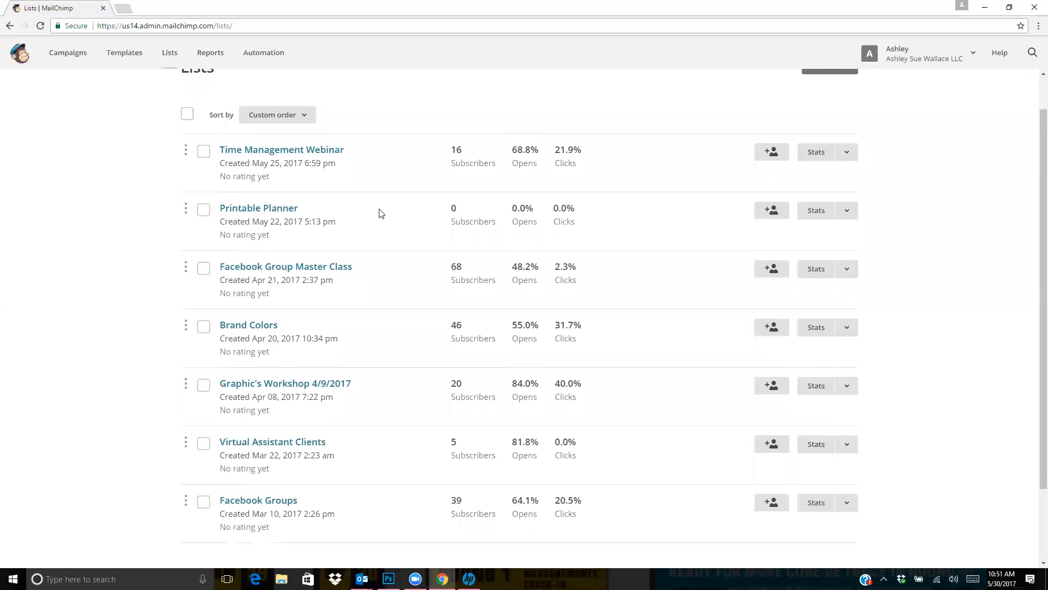
pyautogui.scroll(-2, 379, 212)
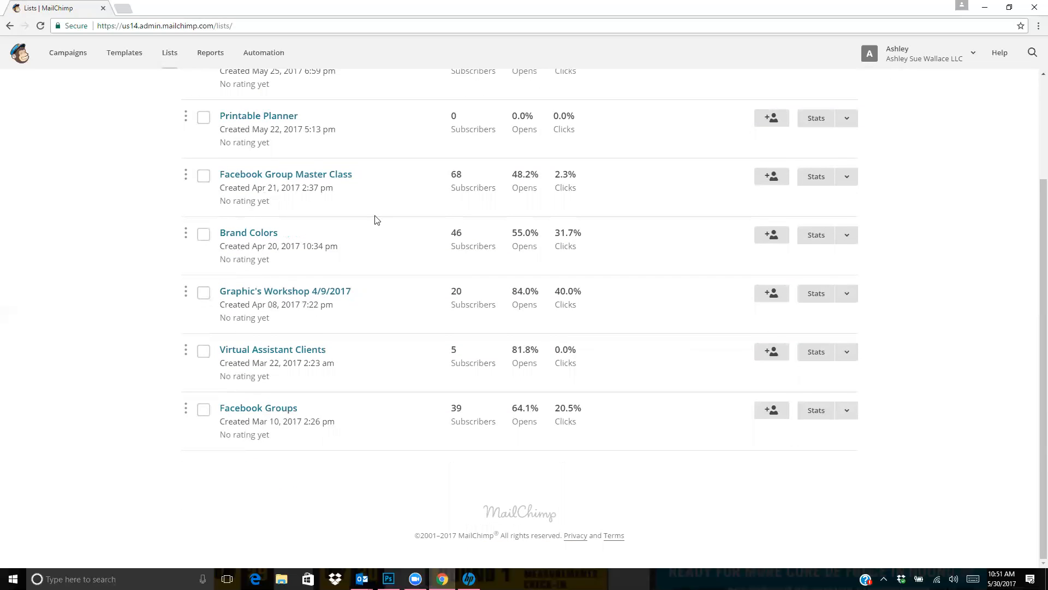
pyautogui.scroll(3, 374, 218)
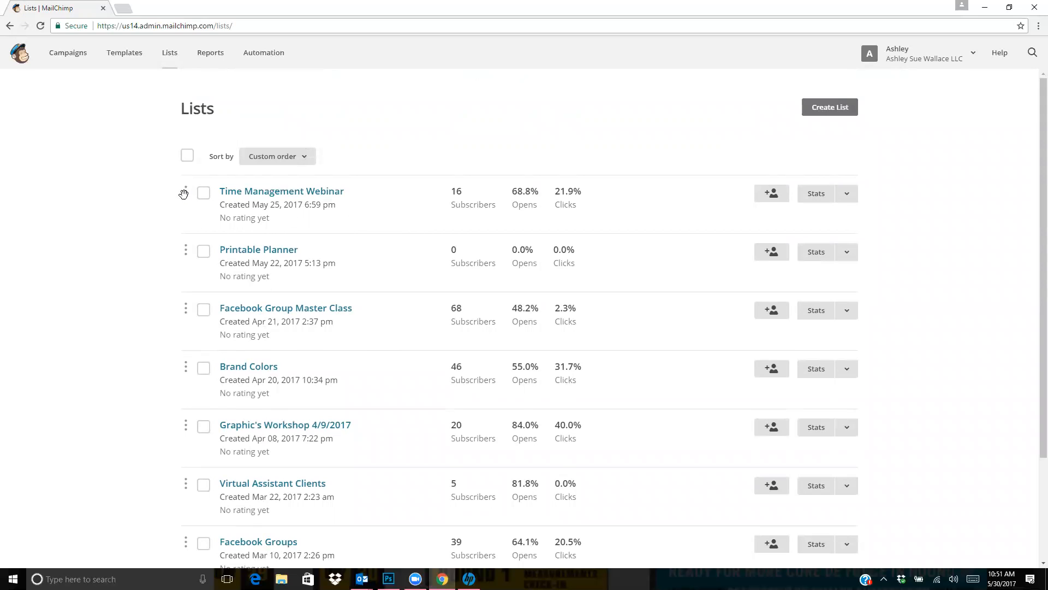
pyautogui.click(203, 194)
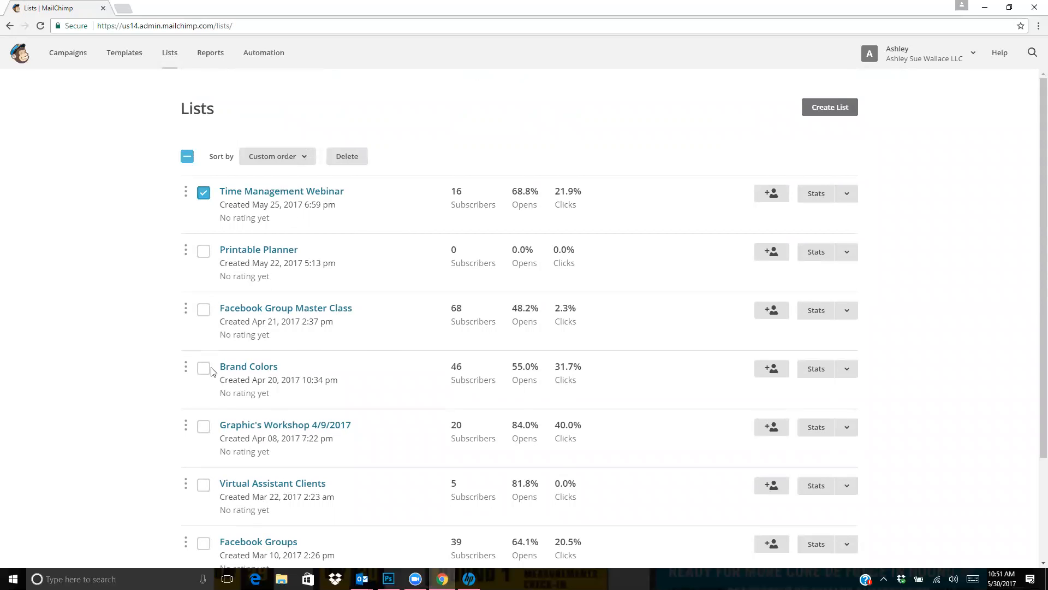
pyautogui.click(204, 426)
pyautogui.click(187, 157)
pyautogui.click(188, 156)
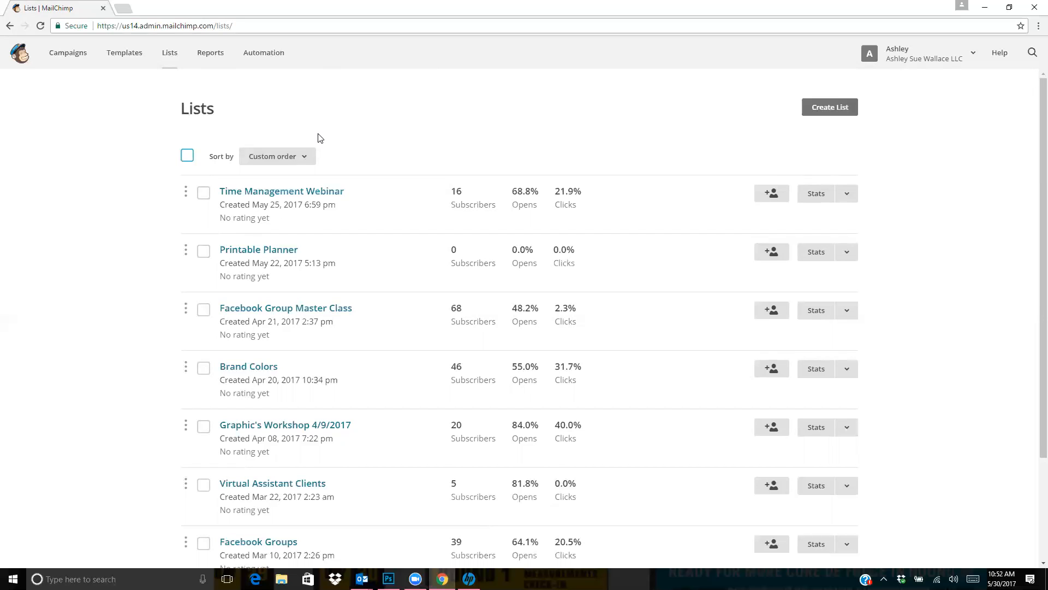
# Start a new list instead of a group and name it Boss Babes Printable Planner
pyautogui.click(819, 117)
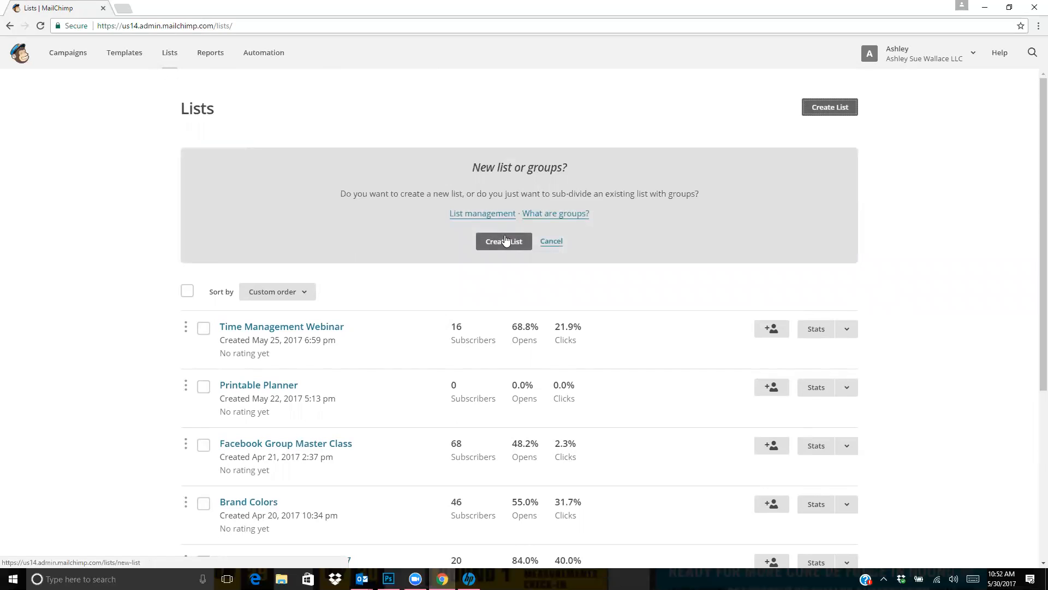
pyautogui.click(501, 243)
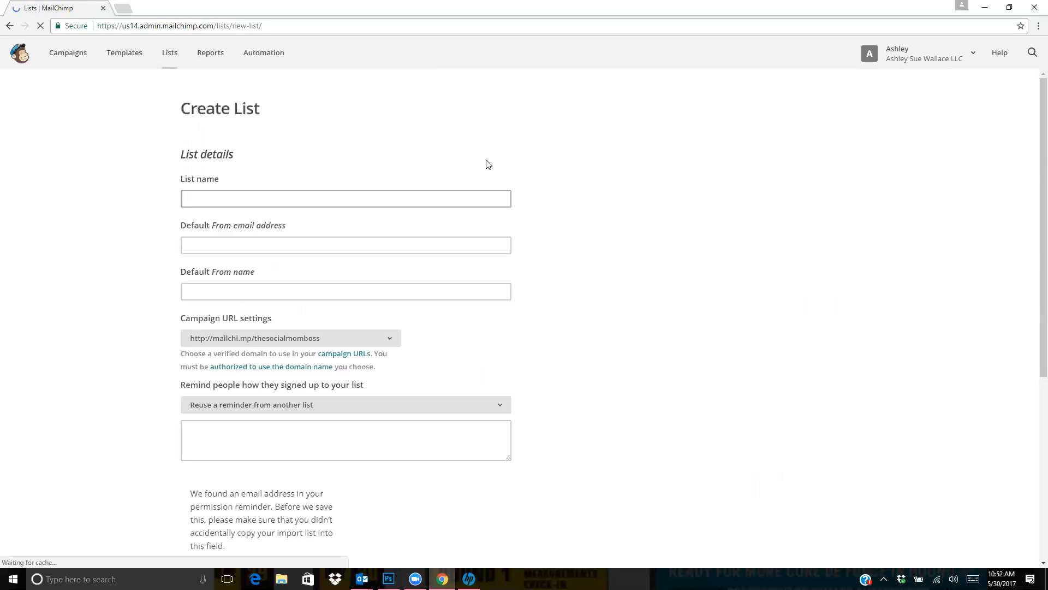
pyautogui.click(331, 201)
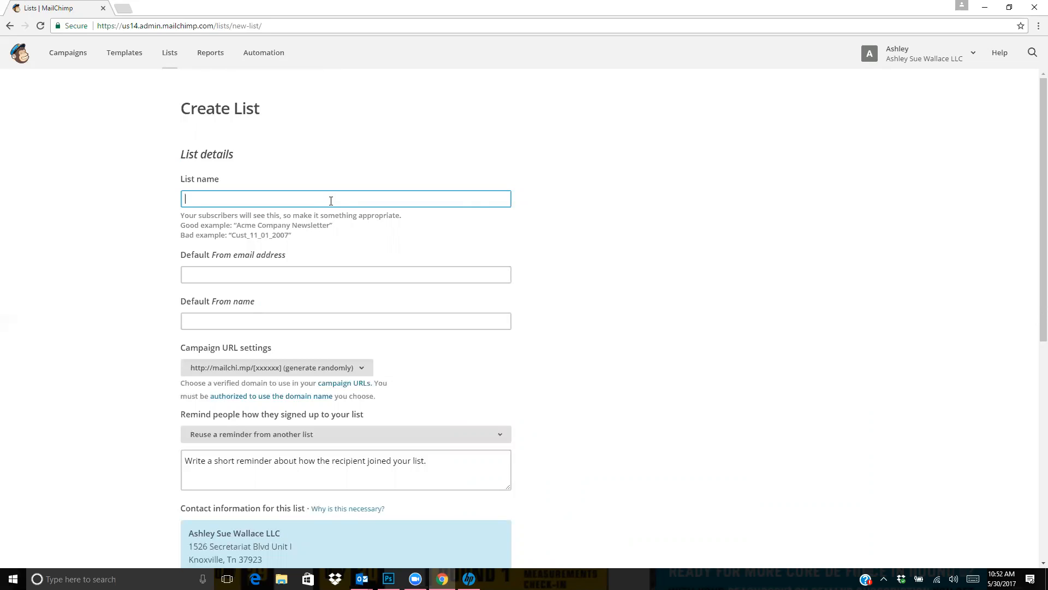
pyautogui.write('B')
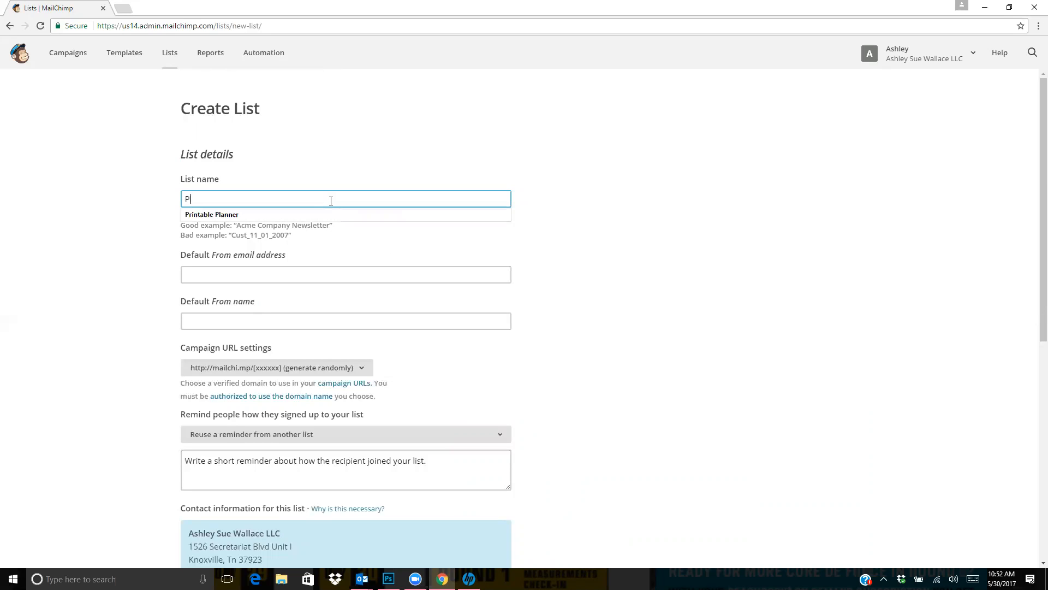
pyautogui.press('BackSpace')
pyautogui.write('Boss Babes p')
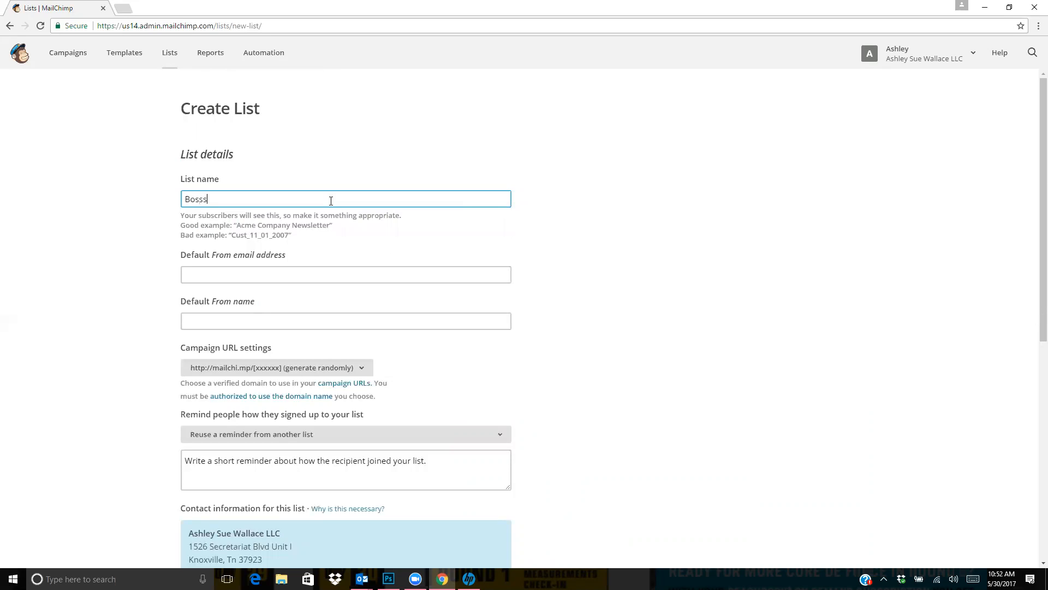
pyautogui.press('BackSpace')
pyautogui.write('Printable Planner')
# Fill in the sender's email address and full name as the list's default From details
pyautogui.click(304, 273)
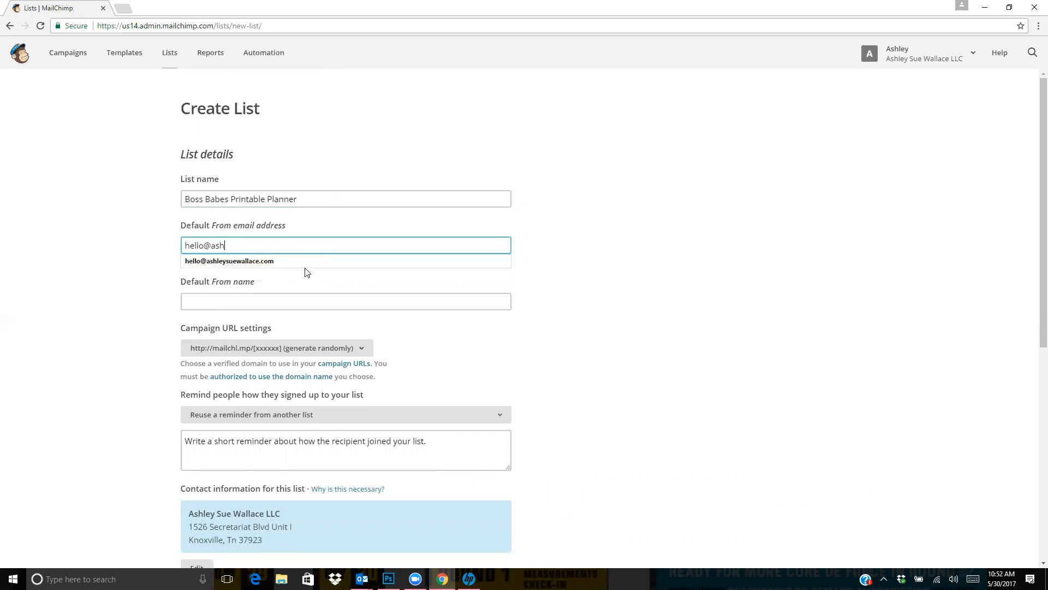
pyautogui.click(294, 262)
pyautogui.click(277, 301)
pyautogui.write('Ashley Wallace')
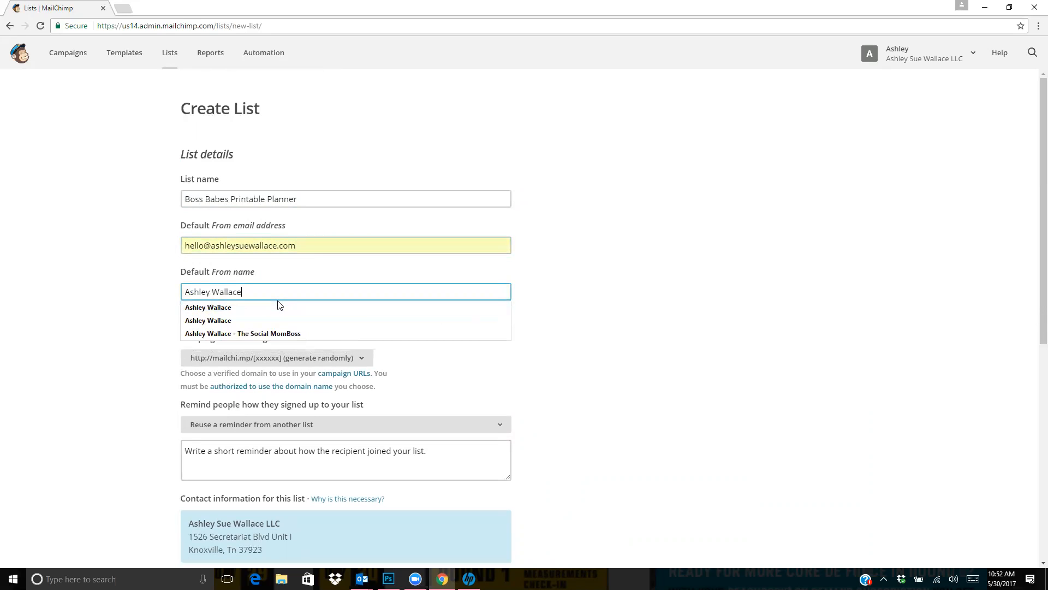
pyautogui.click(130, 298)
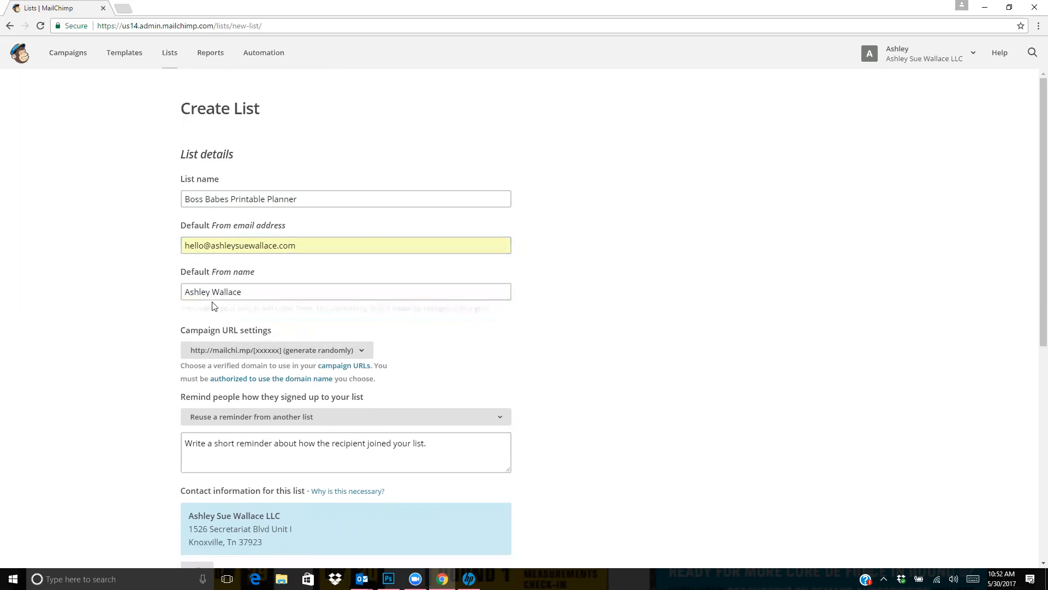
# Reuse the Printable Planner list's reminder to explain how people signed up to the new list
pyautogui.scroll(-2, 213, 306)
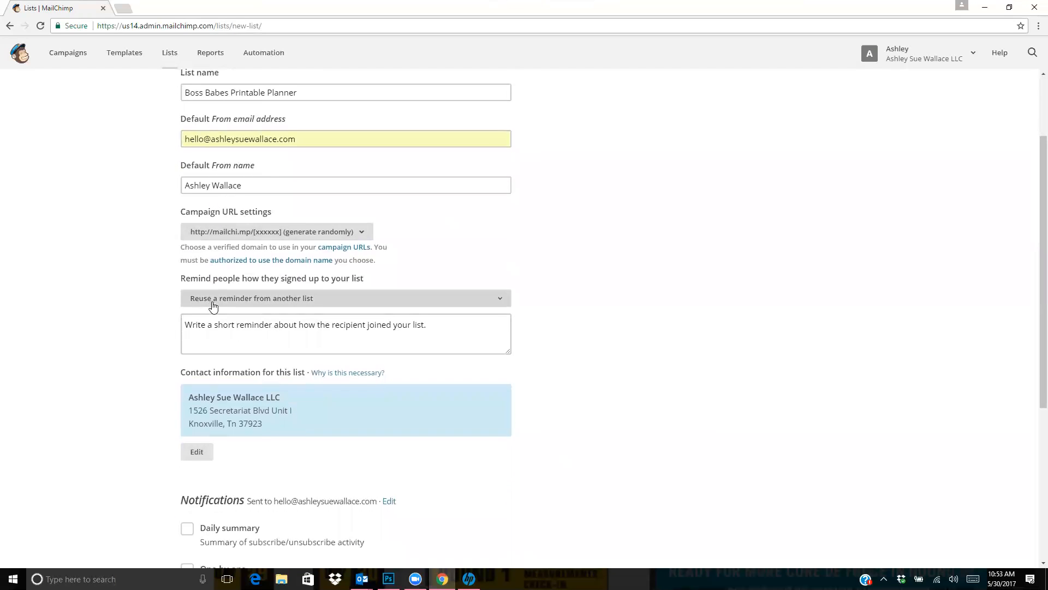
pyautogui.scroll(-1, 213, 302)
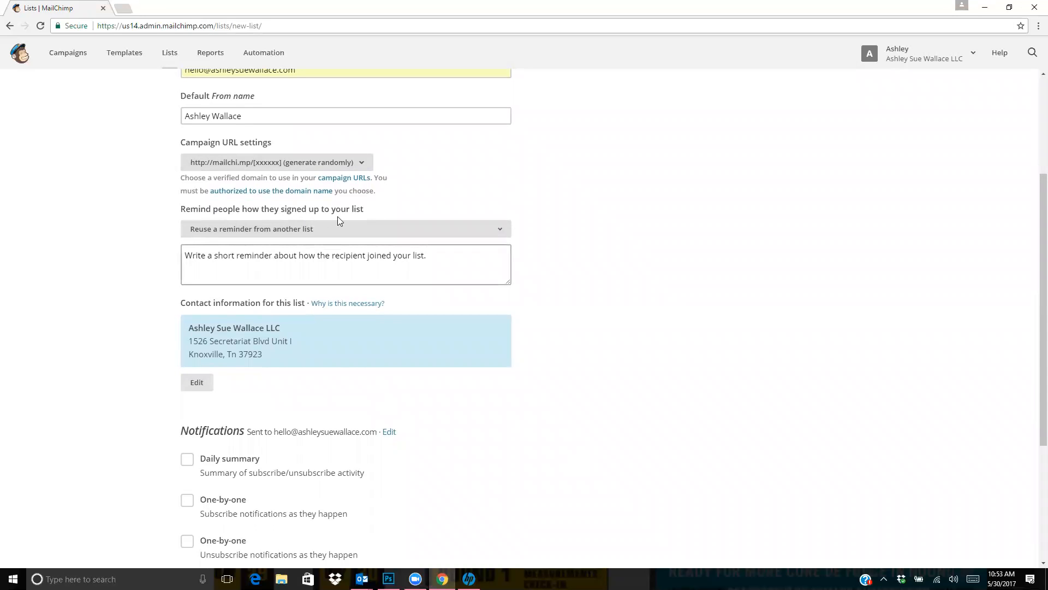
pyautogui.click(426, 257)
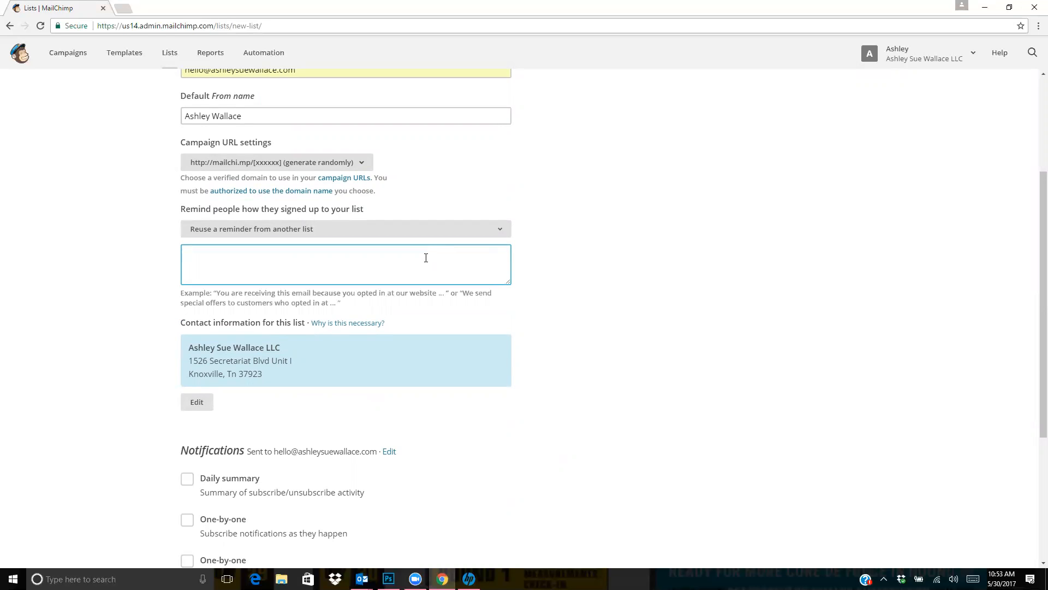
pyautogui.click(212, 293)
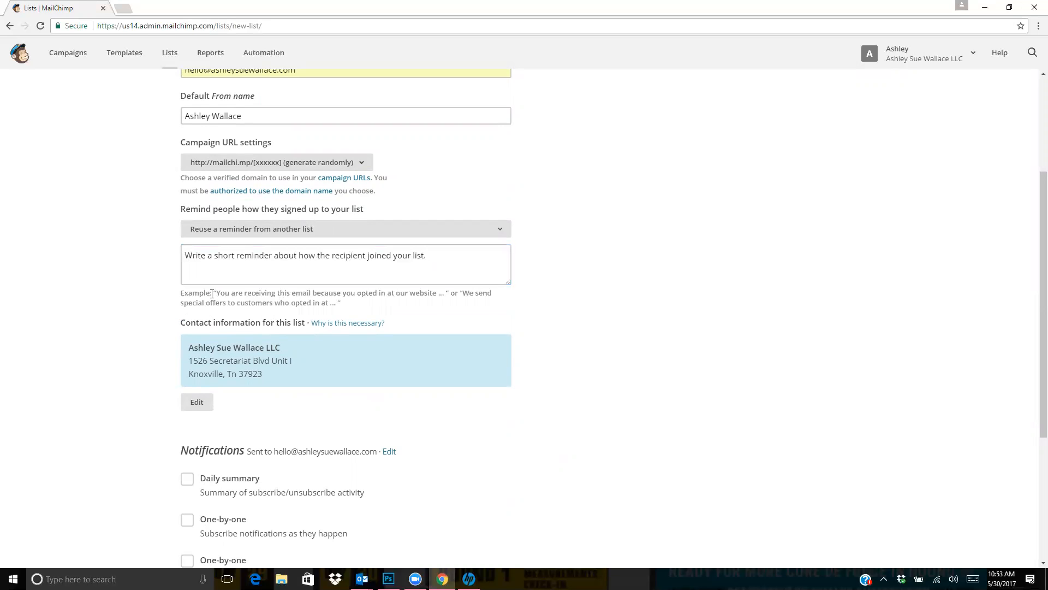
pyautogui.click(255, 258)
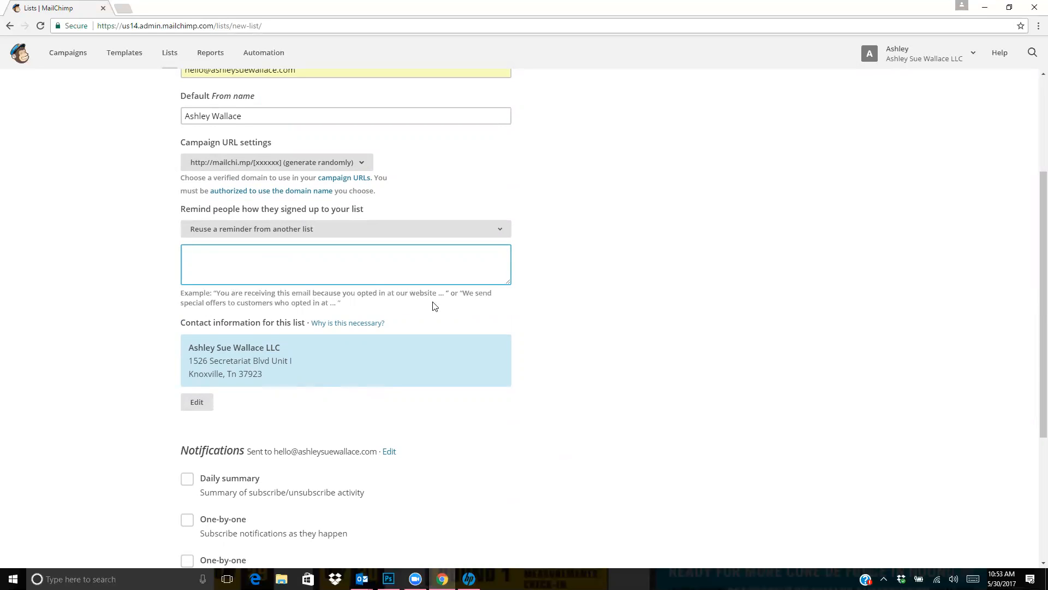
pyautogui.scroll(1, 435, 303)
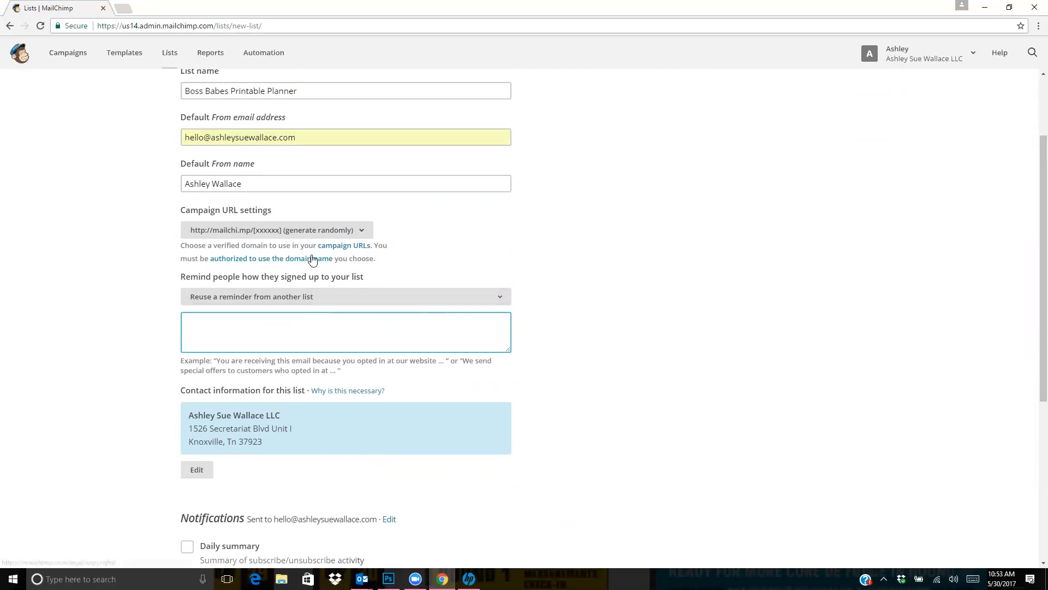
pyautogui.click(320, 302)
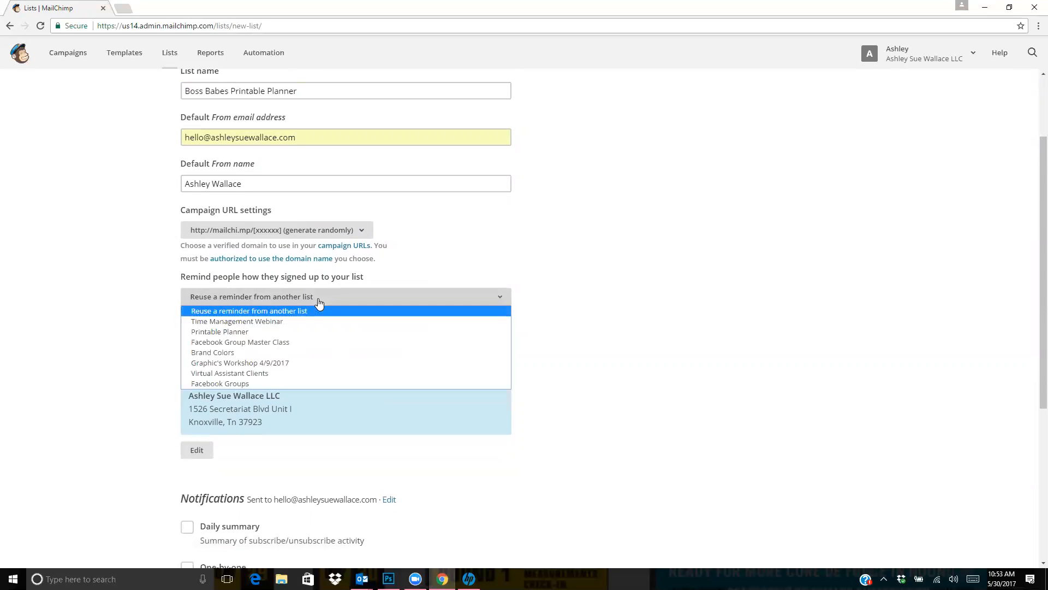
pyautogui.click(319, 333)
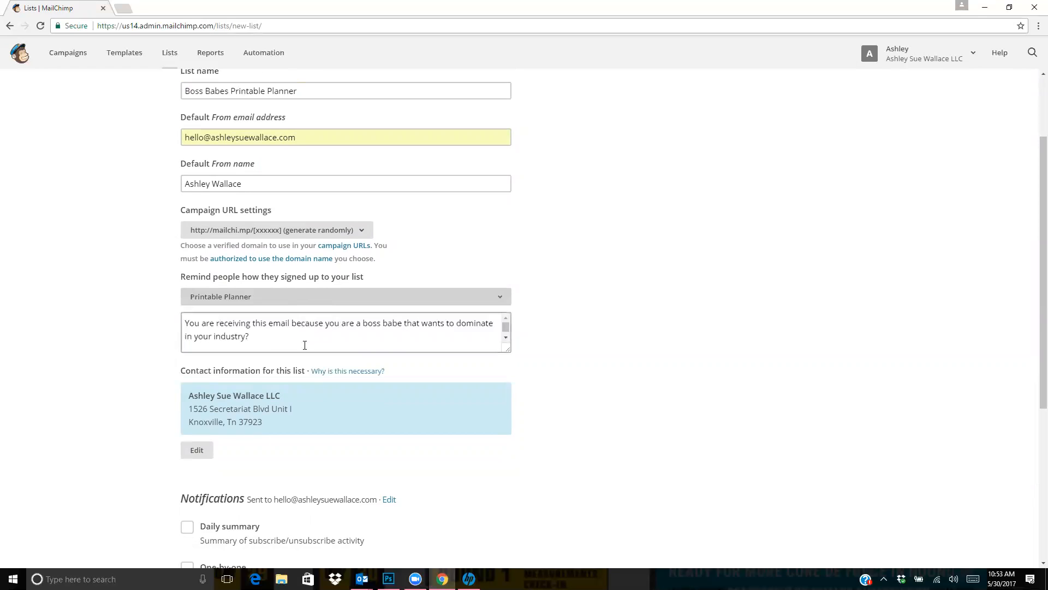
# Review the full sign-up reminder text, from the opening sentence to the unsubscribe line
pyautogui.scroll(1, 400, 344)
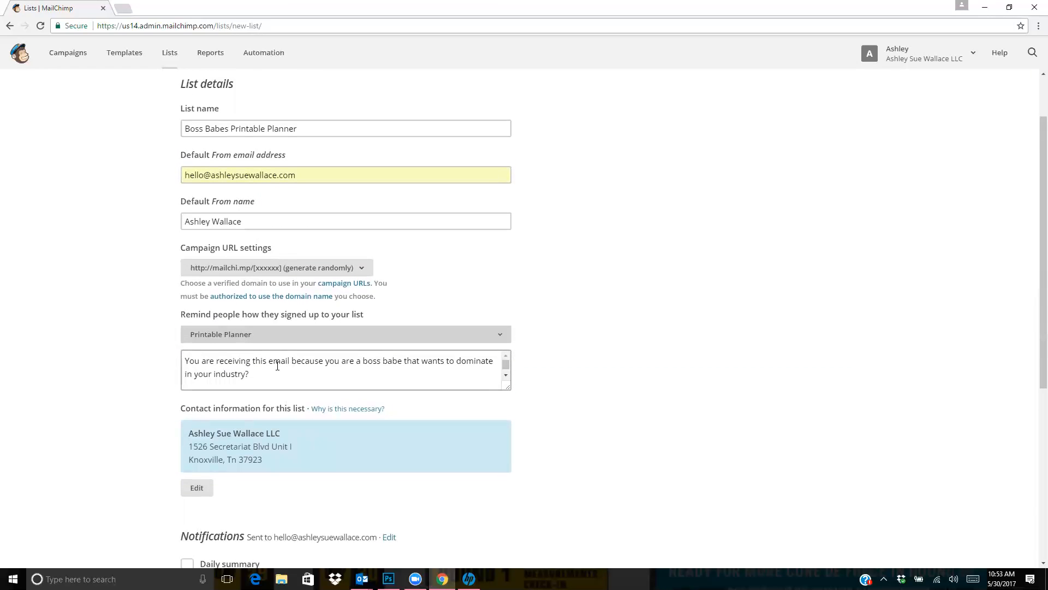
pyautogui.moveTo(311, 365); pyautogui.dragTo(323, 369)
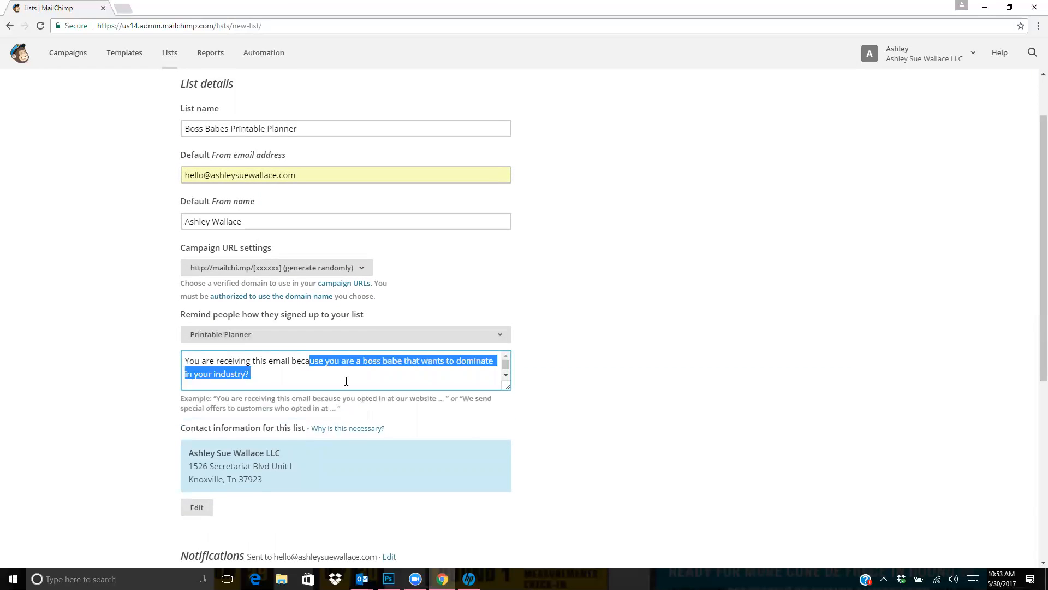
pyautogui.click(378, 379)
pyautogui.click(505, 375)
pyautogui.click(505, 375)
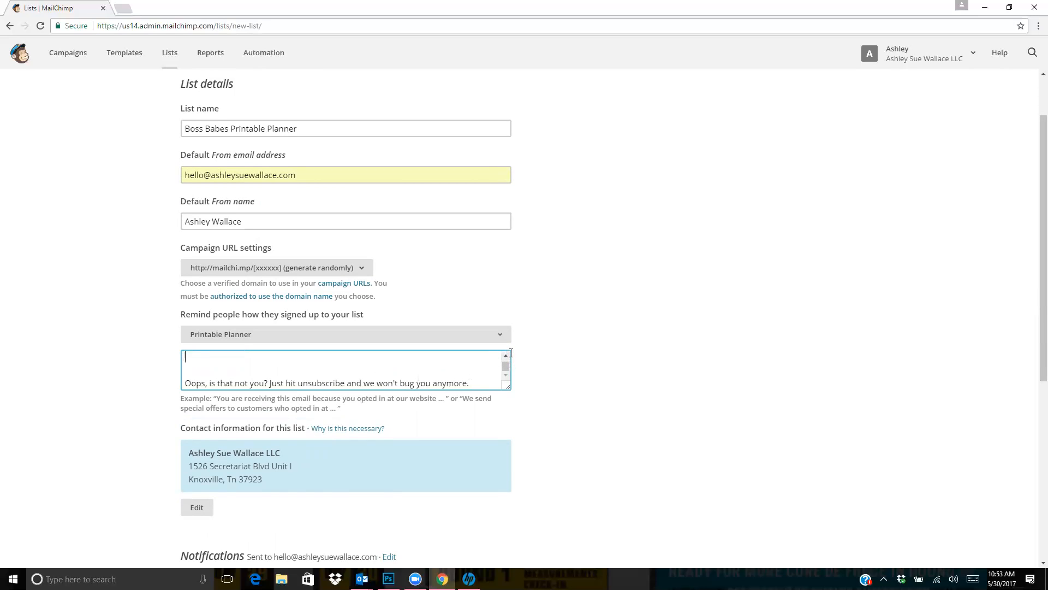
pyautogui.write('You are receiving this email because you are a boss babe that wants to dominate in your industry?')
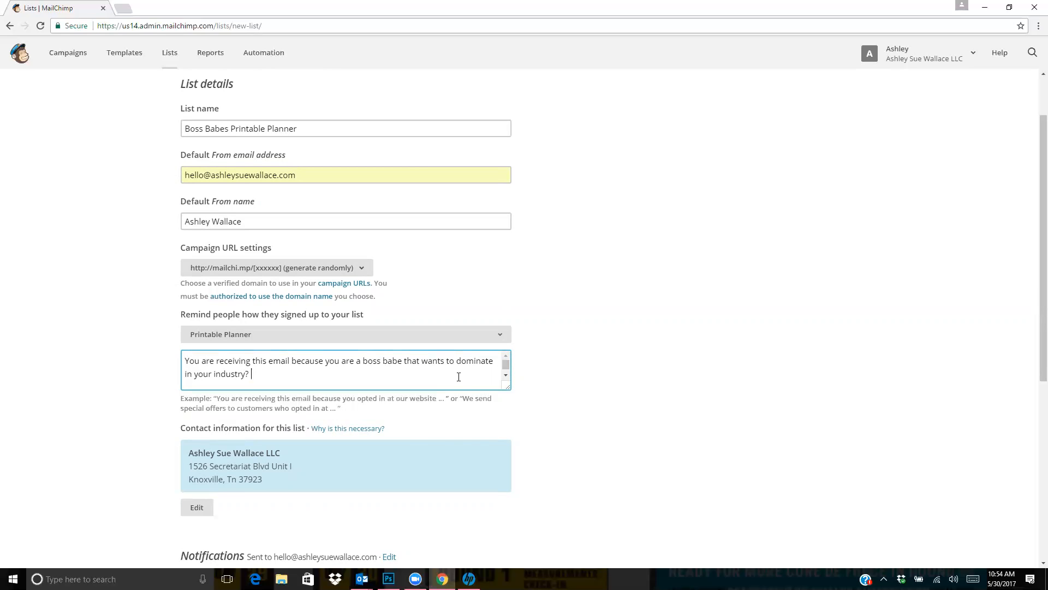
pyautogui.write("Oops, is that not you? Just hit unsubscribe and we won't bug you anymore.")
# Turn on only the Daily summary notification for the list and save the new list
pyautogui.scroll(-1, 554, 386)
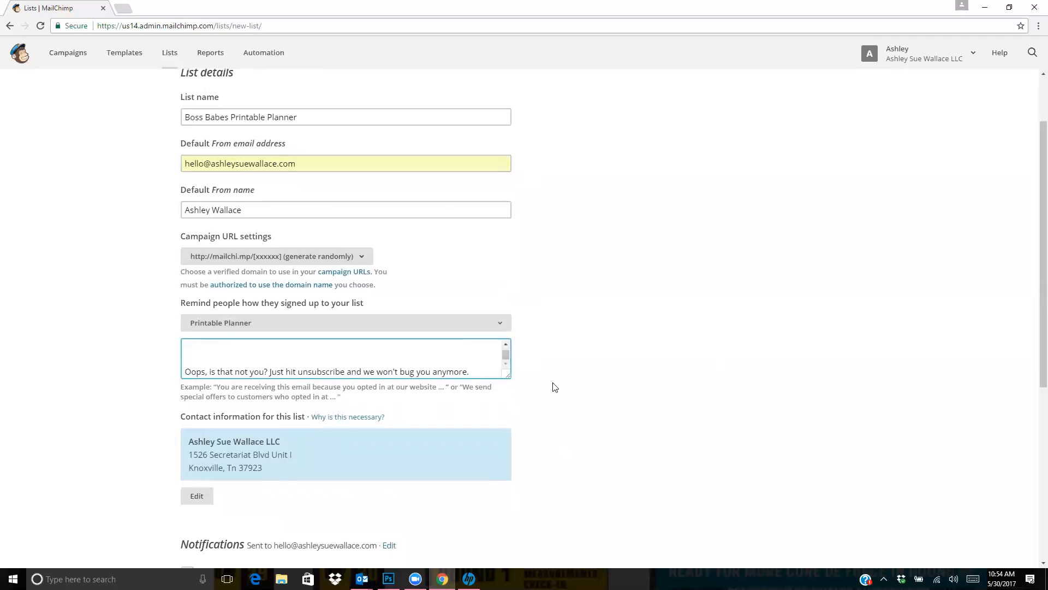
pyautogui.scroll(-2, 375, 367)
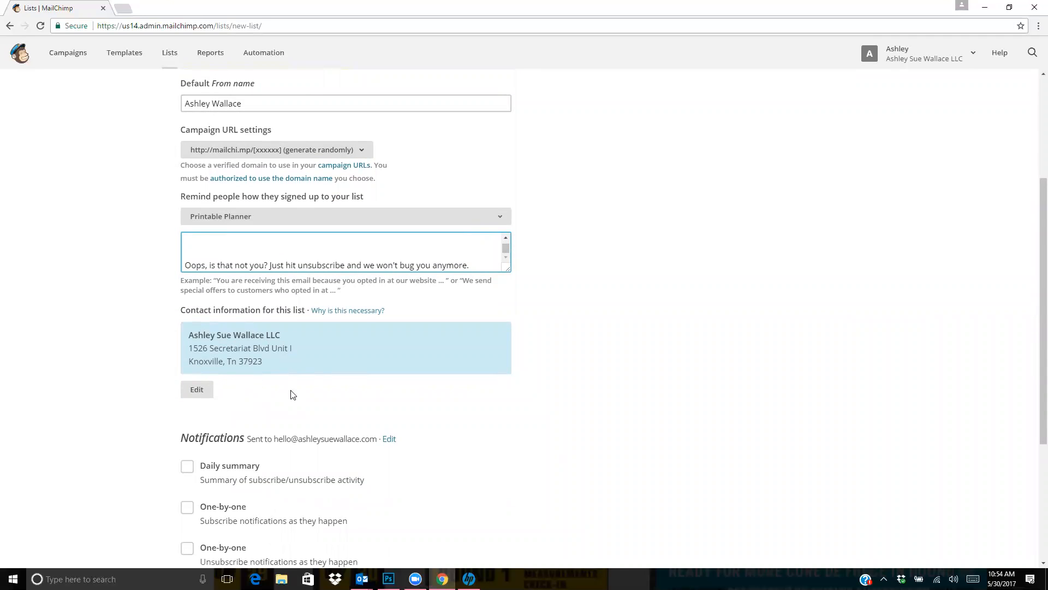
pyautogui.scroll(-1, 365, 301)
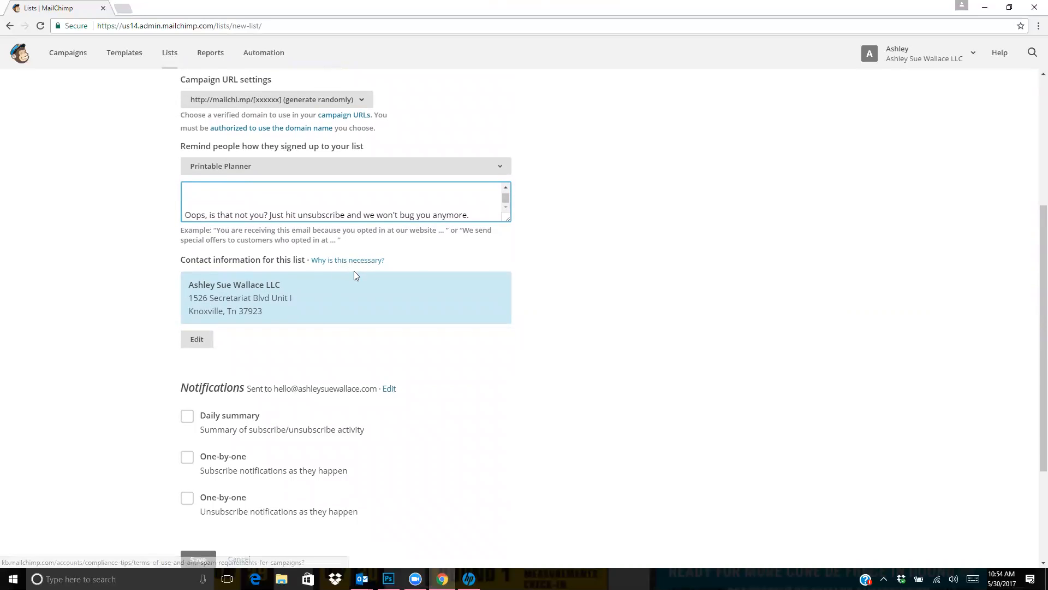
pyautogui.scroll(-2, 354, 273)
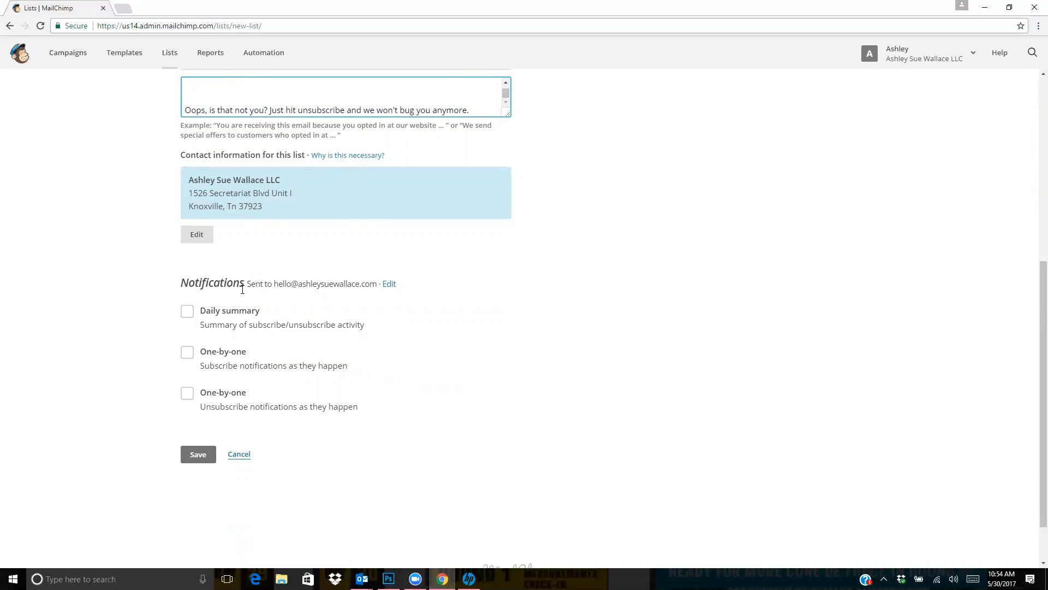
pyautogui.click(211, 314)
pyautogui.click(211, 314)
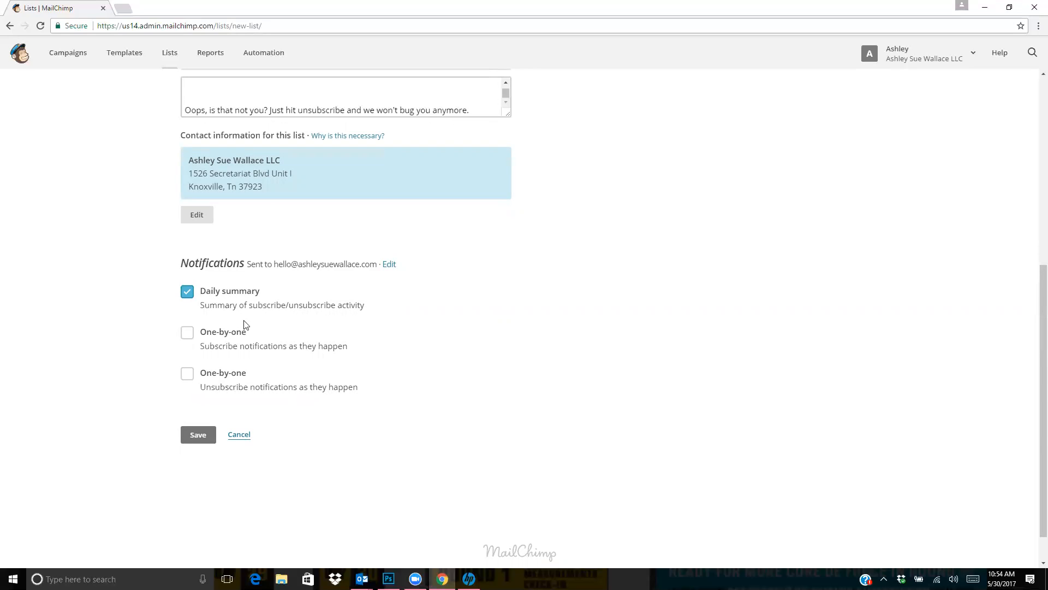
pyautogui.click(242, 334)
pyautogui.click(229, 375)
pyautogui.click(187, 291)
pyautogui.click(187, 332)
pyautogui.click(187, 373)
pyautogui.click(188, 293)
pyautogui.click(198, 435)
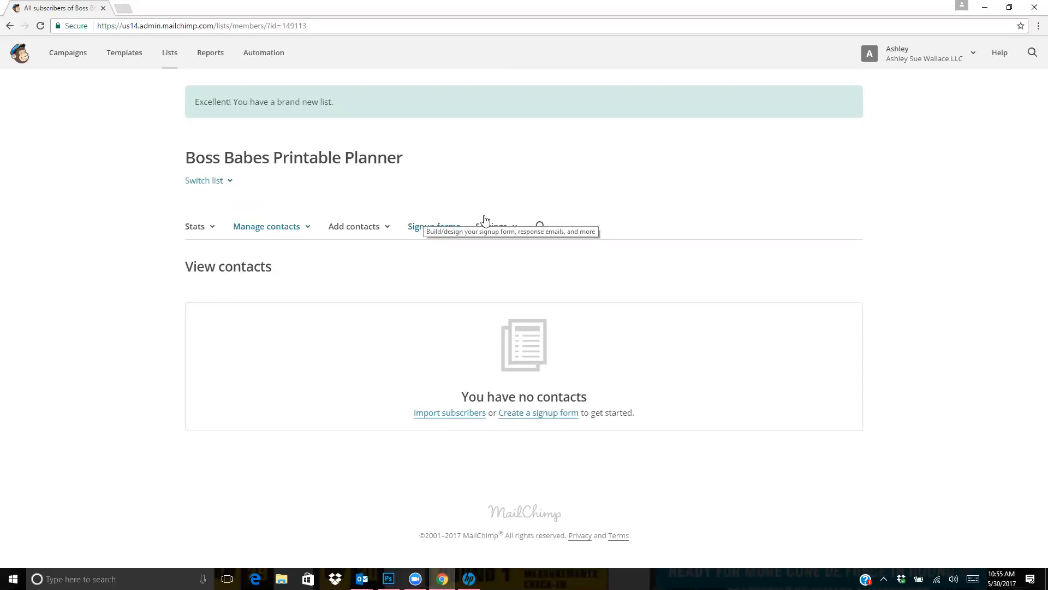
# Open the Automation overview and look through the existing automations and the suggested automation types
pyautogui.click(282, 63)
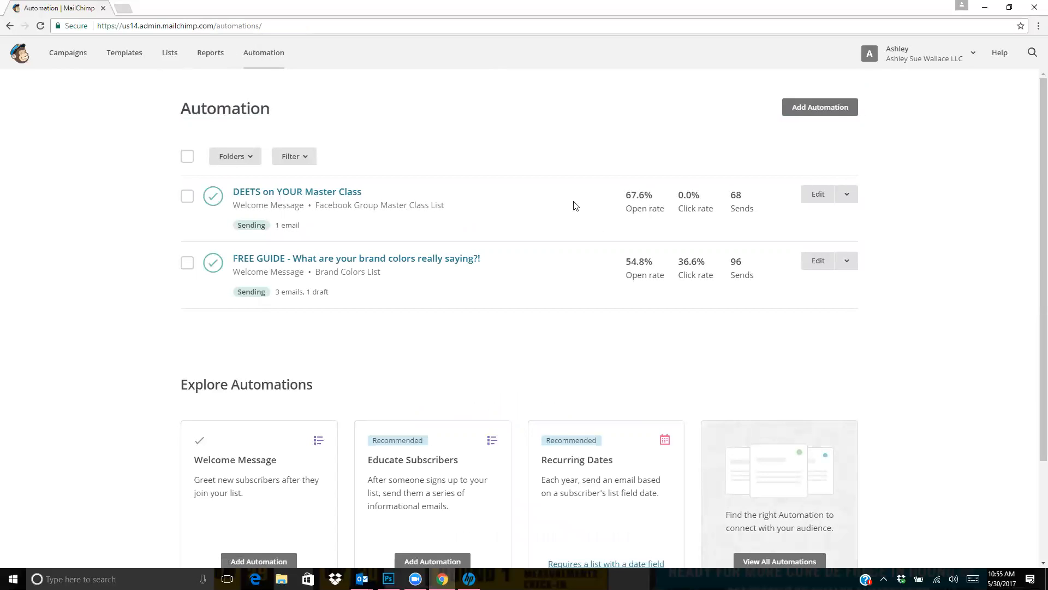
pyautogui.scroll(-2, 535, 207)
pyautogui.scroll(2, 491, 196)
pyautogui.scroll(-2, 425, 201)
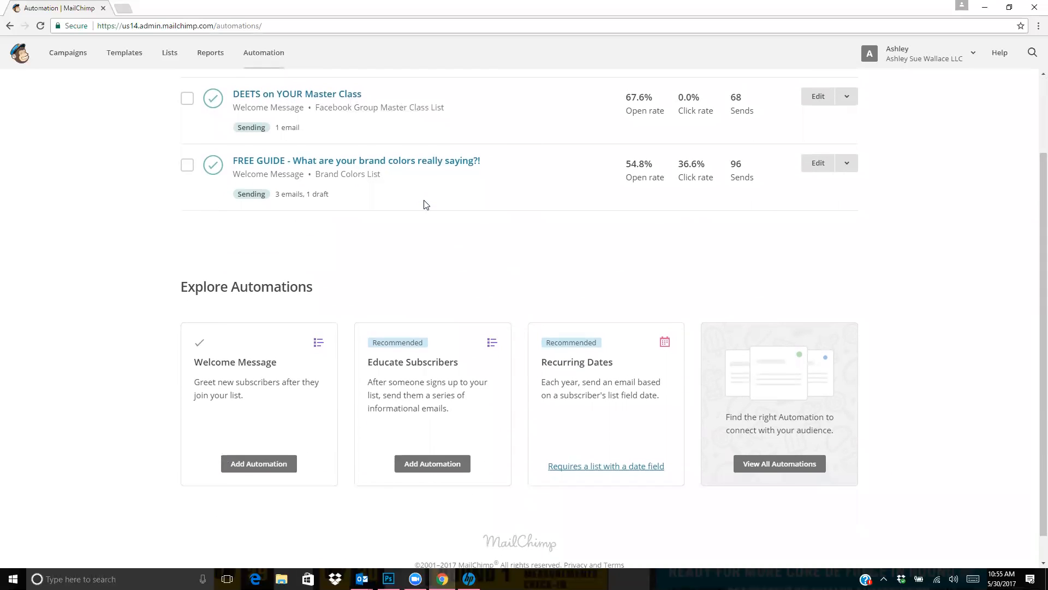
pyautogui.scroll(-1, 426, 203)
pyautogui.scroll(3, 426, 213)
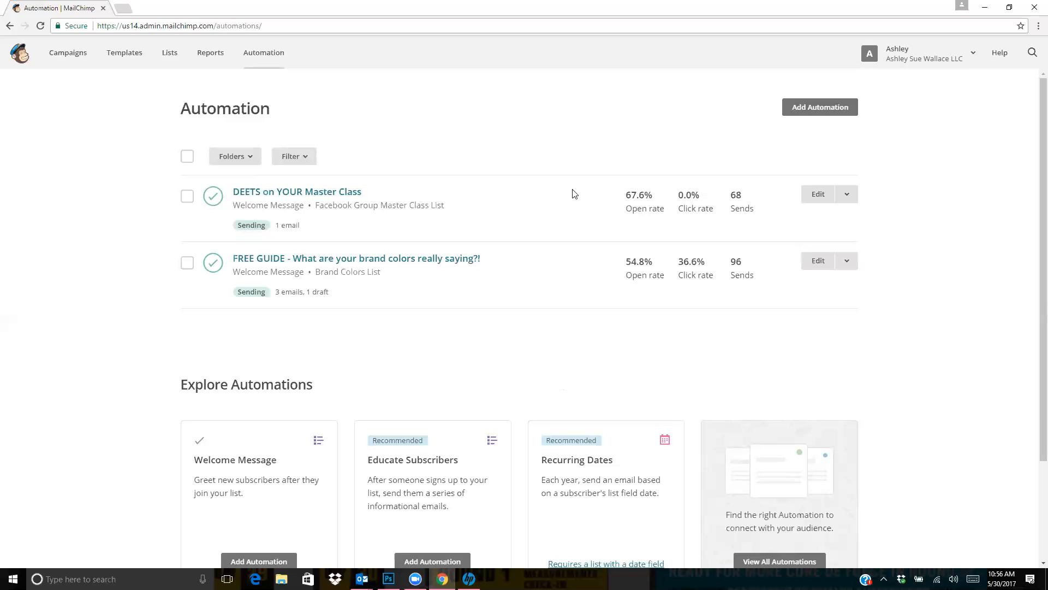
# Start adding a new automation and show the List Activity automation types
pyautogui.click(801, 117)
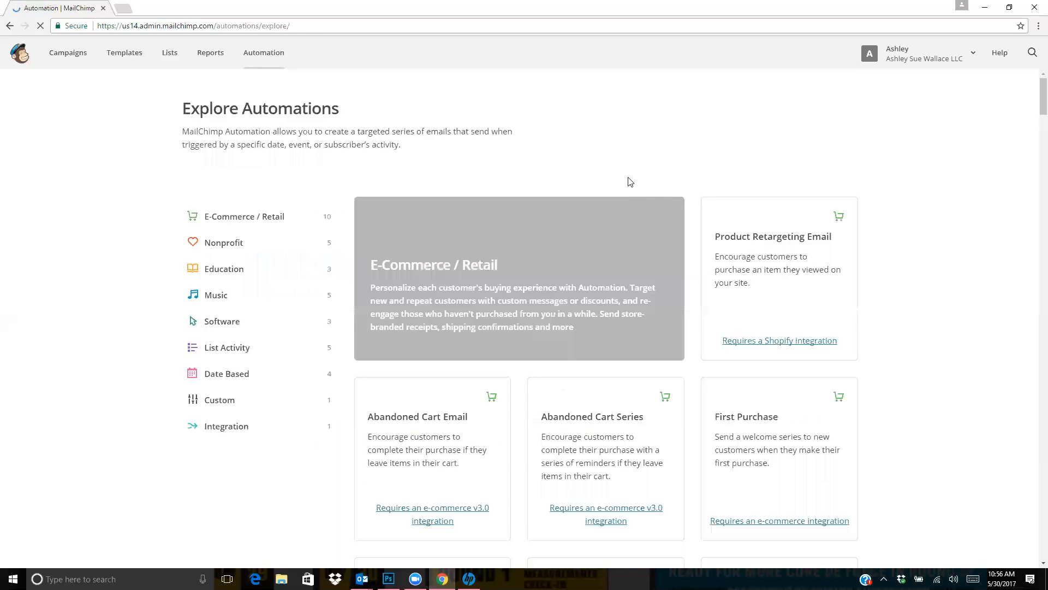
pyautogui.scroll(-1, 510, 178)
pyautogui.scroll(-1, 510, 178)
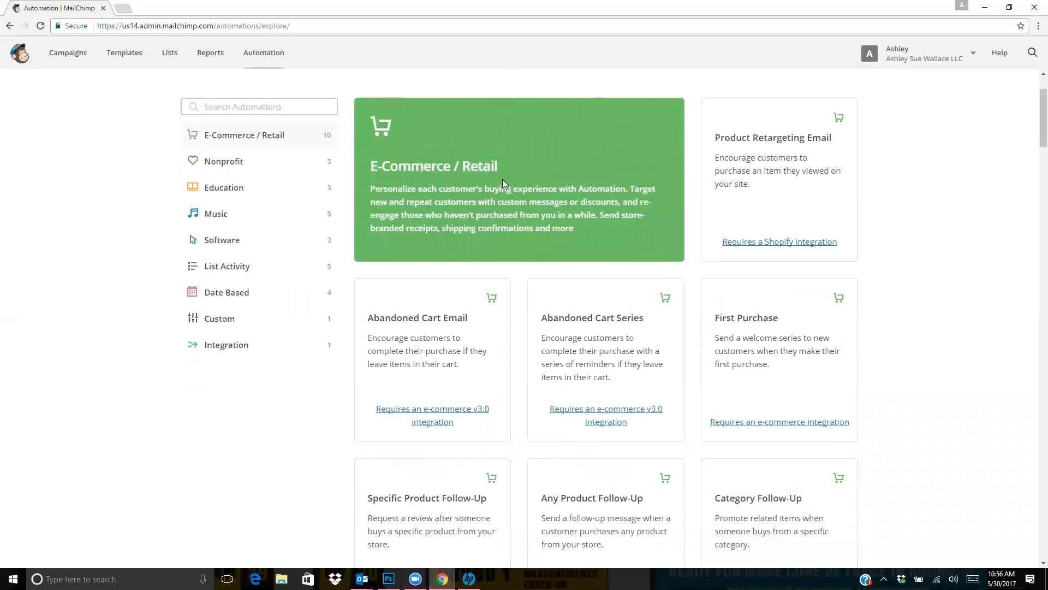
pyautogui.click(296, 266)
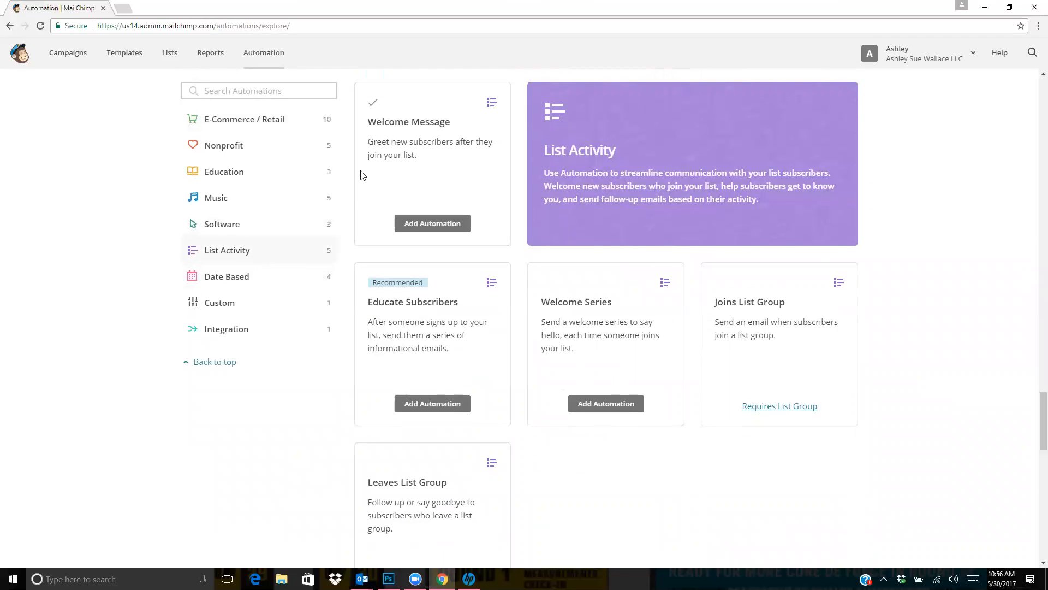
pyautogui.moveTo(394, 125); pyautogui.dragTo(410, 143)
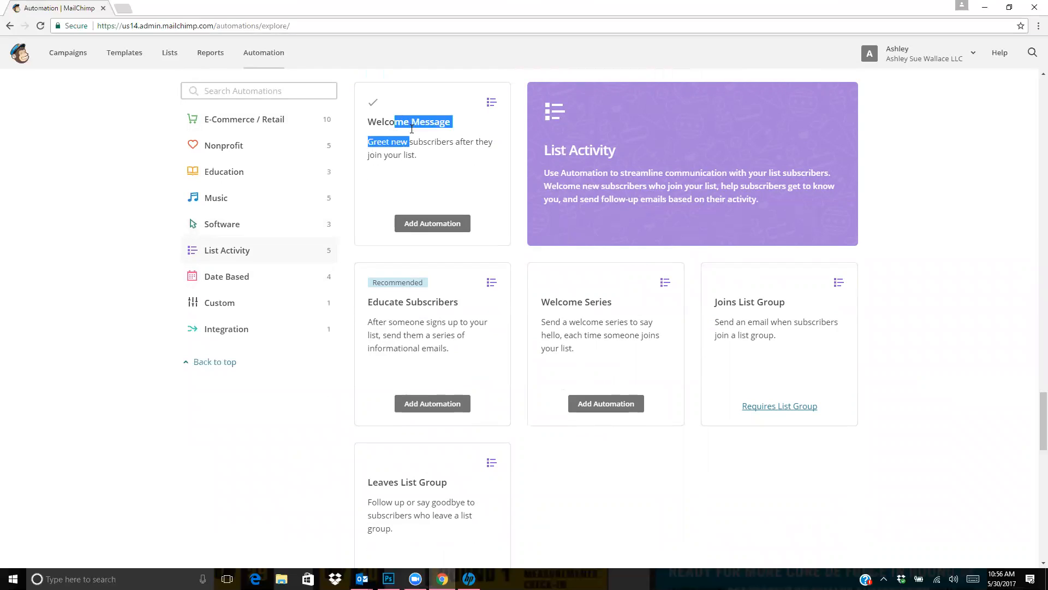
pyautogui.click(419, 154)
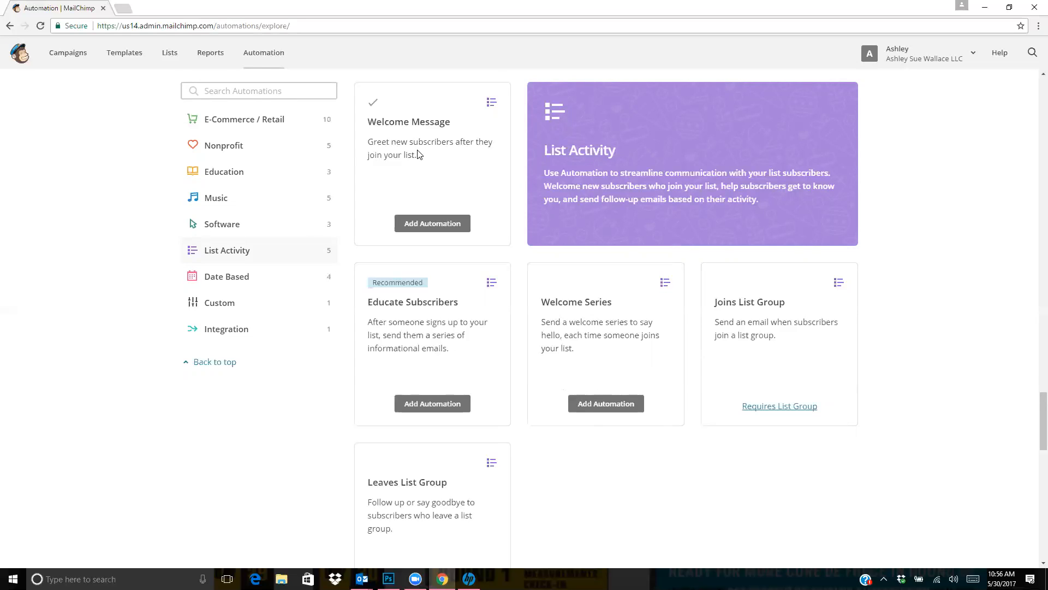
# Add a Welcome Message automation named Welcome Message for the Boss Babes Printable Planner list
pyautogui.click(442, 228)
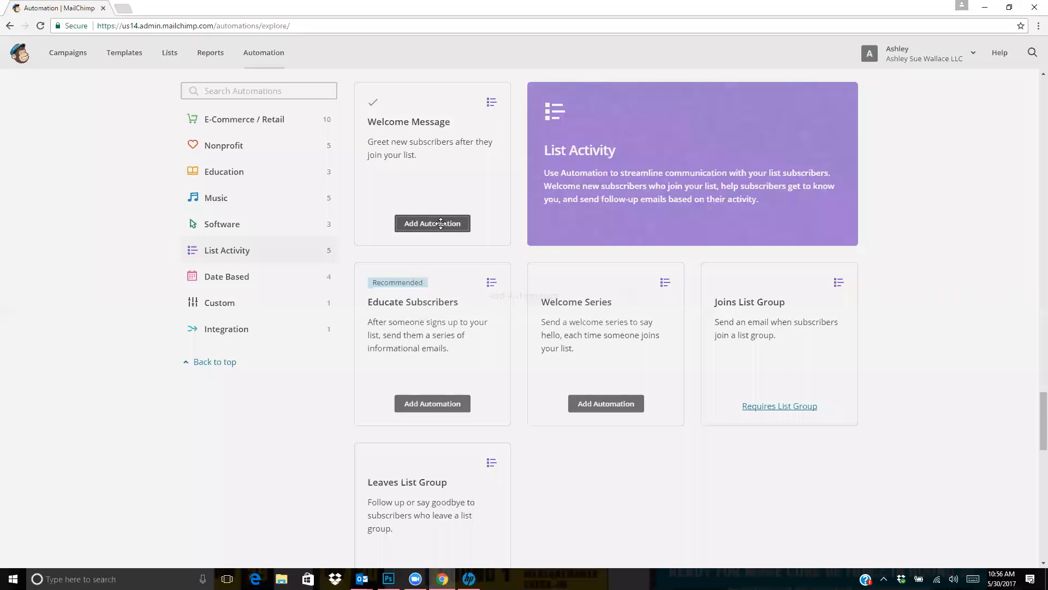
pyautogui.write('Welcome Message')
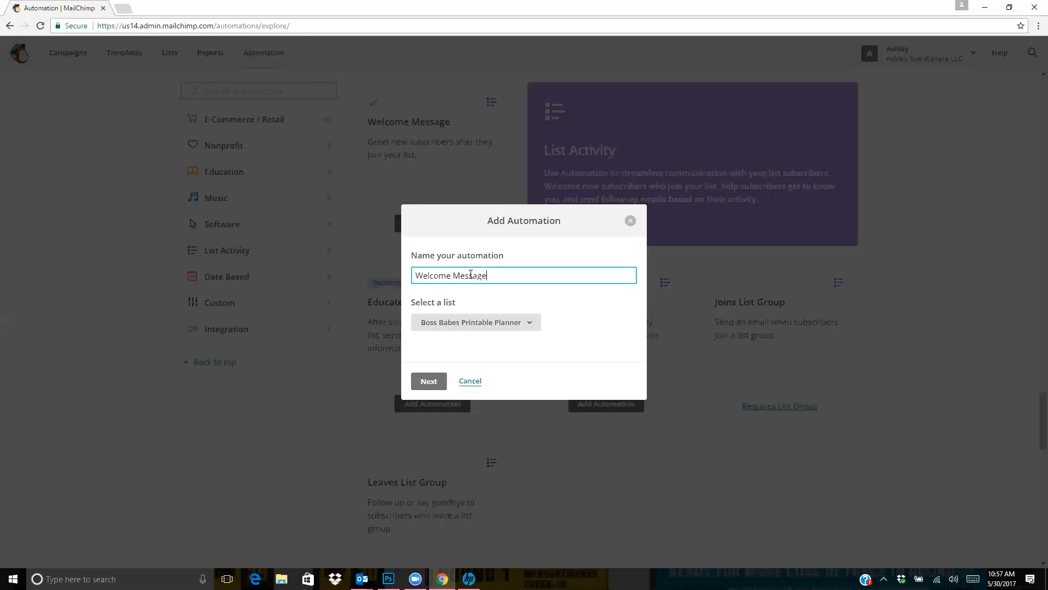
pyautogui.click(475, 327)
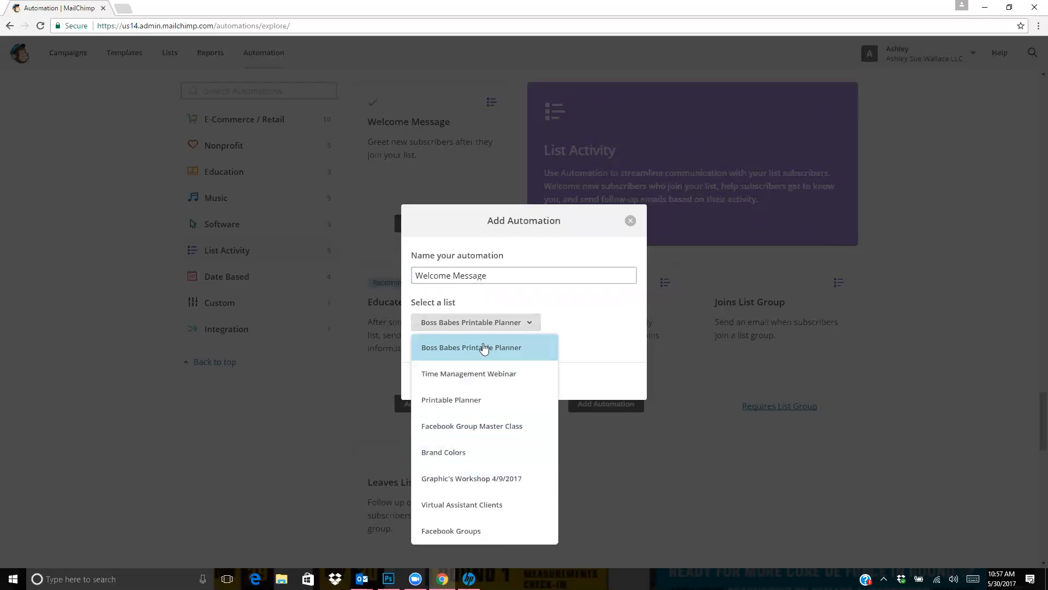
pyautogui.click(510, 350)
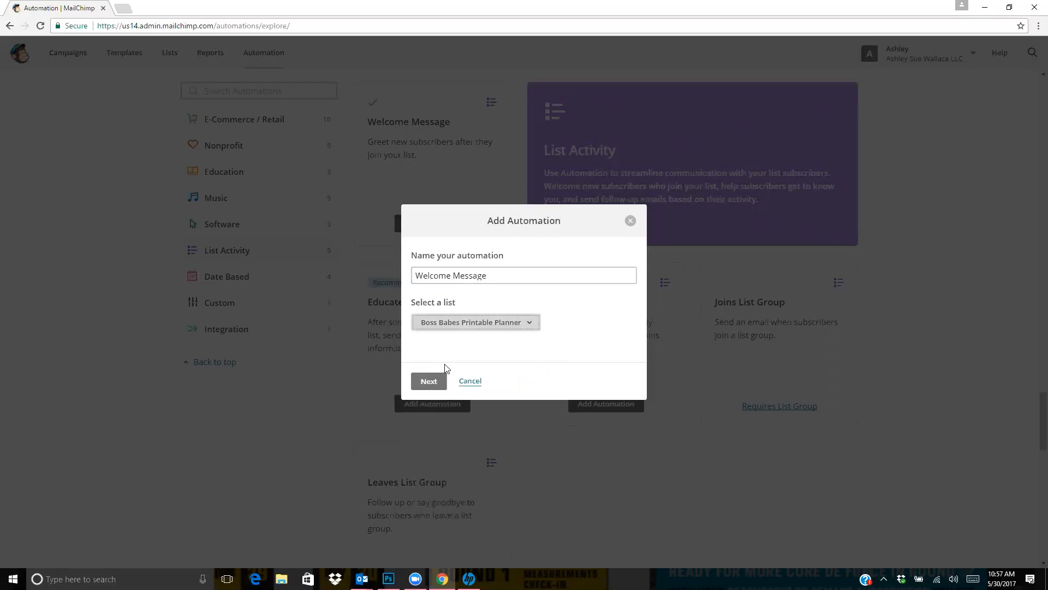
pyautogui.click(427, 382)
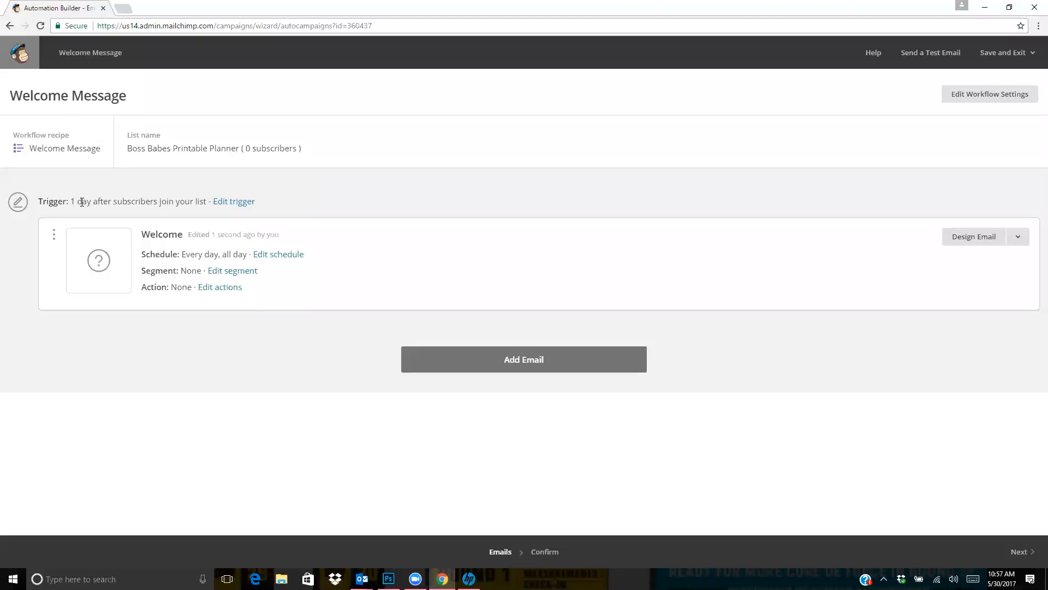
# Try to update the welcome email's trigger with a delay of 0 days
pyautogui.click(226, 204)
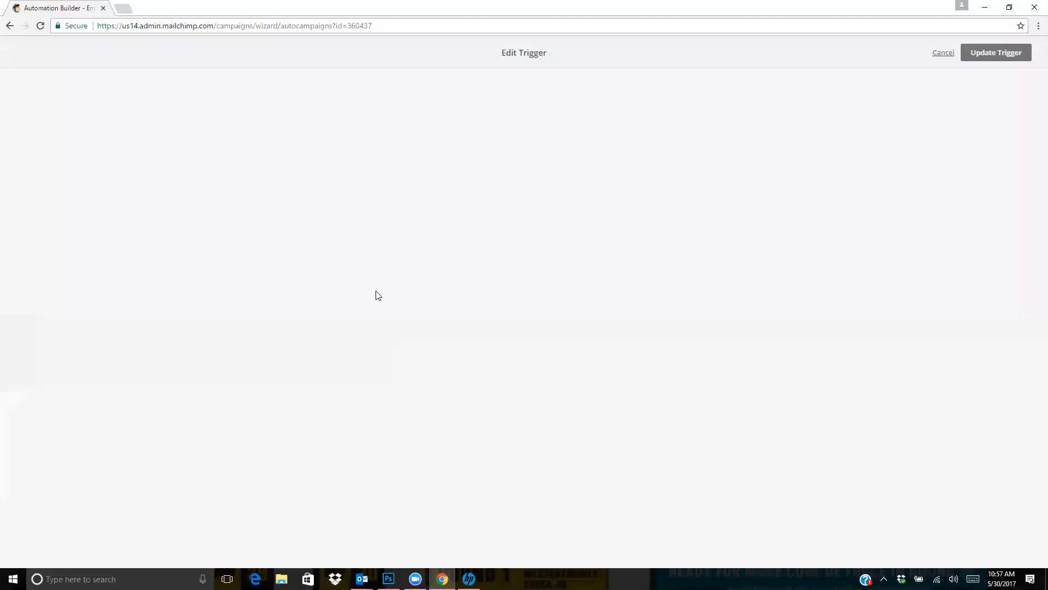
pyautogui.moveTo(90, 200); pyautogui.dragTo(75, 201)
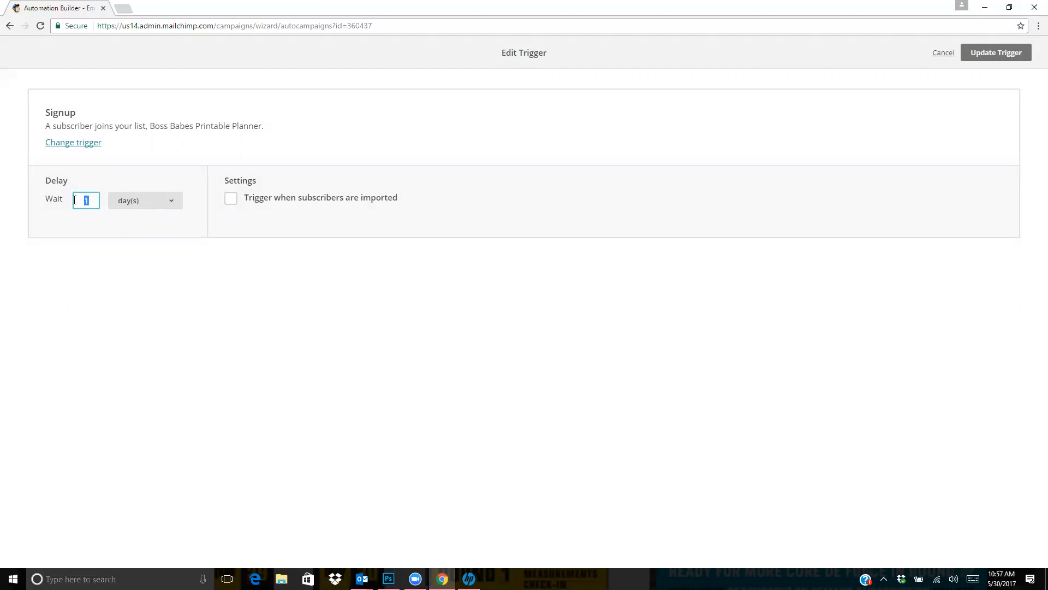
pyautogui.write('0')
pyautogui.click(138, 230)
pyautogui.click(989, 55)
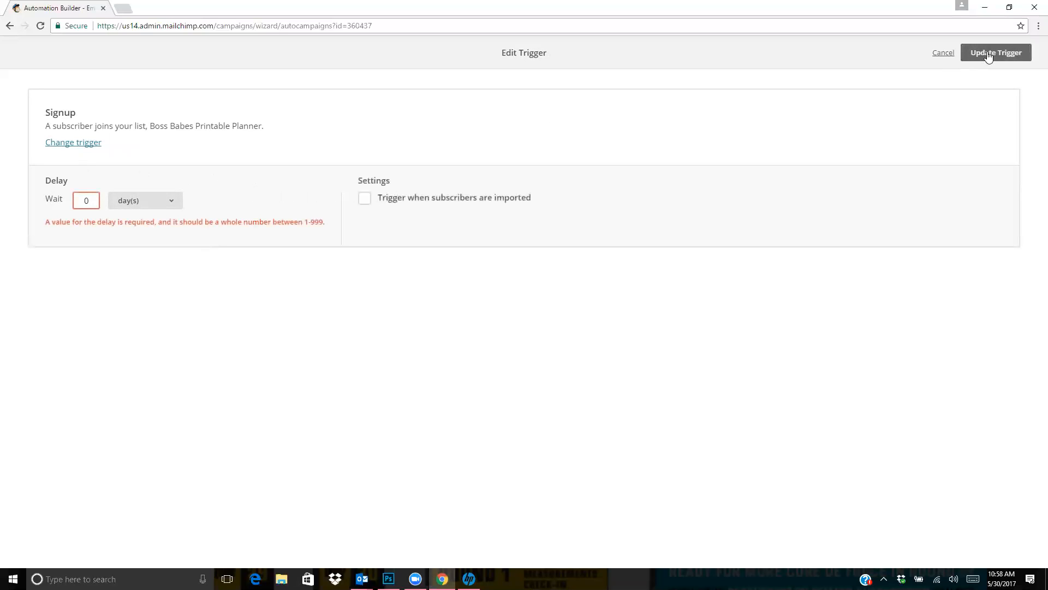
# Look through the other trigger types, choose Signup under List management, and set the delay to immediately
pyautogui.click(72, 143)
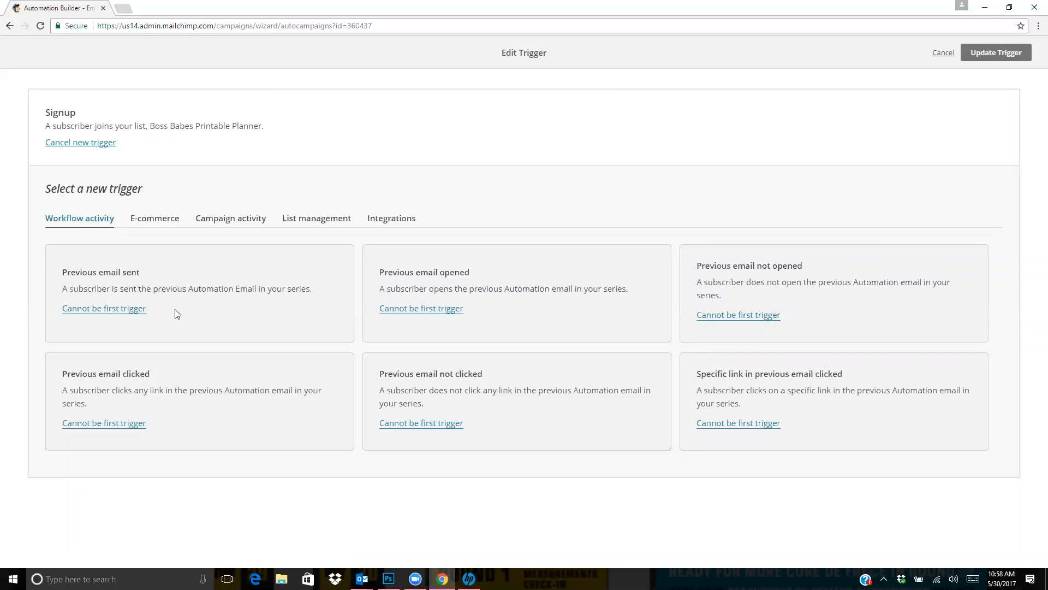
pyautogui.click(237, 219)
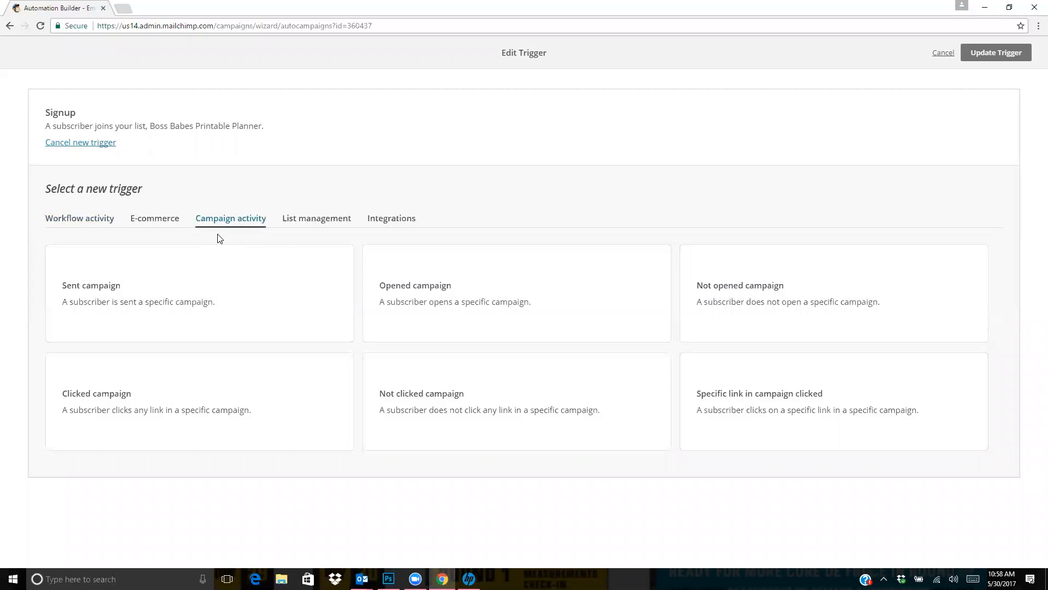
pyautogui.click(303, 228)
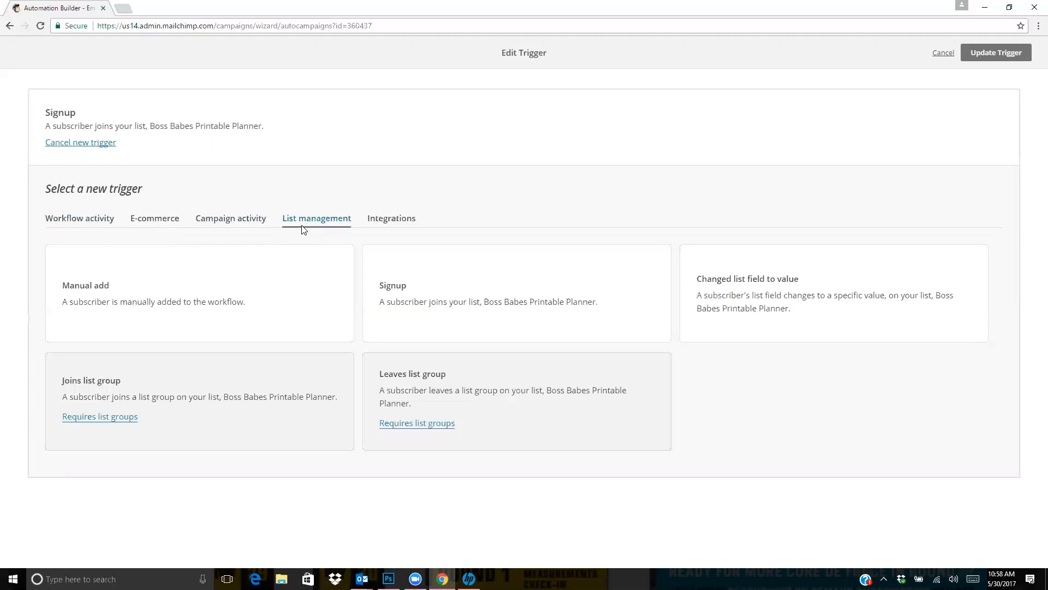
pyautogui.click(515, 306)
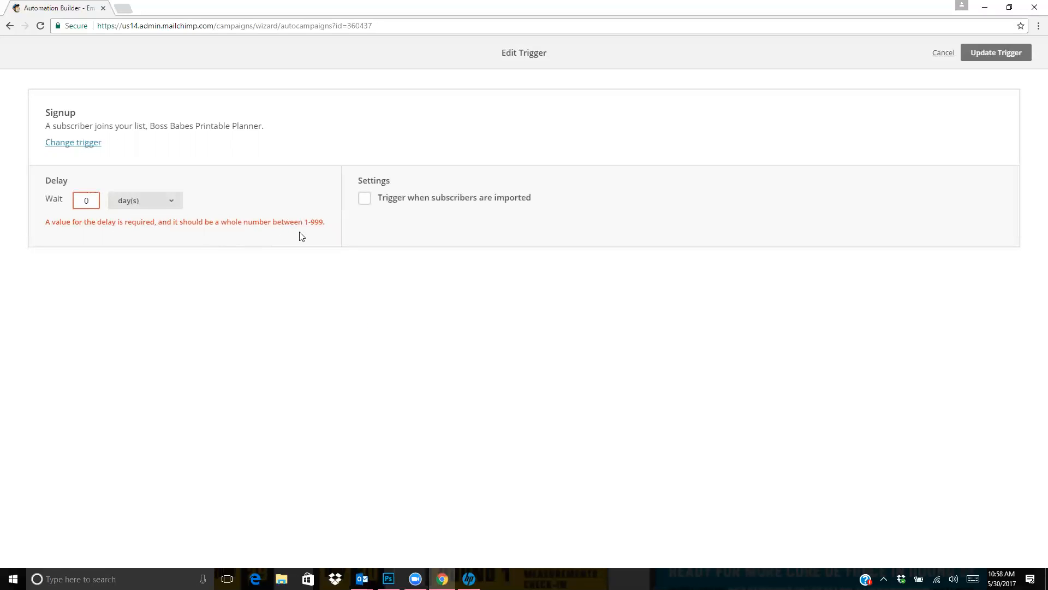
pyautogui.click(168, 200)
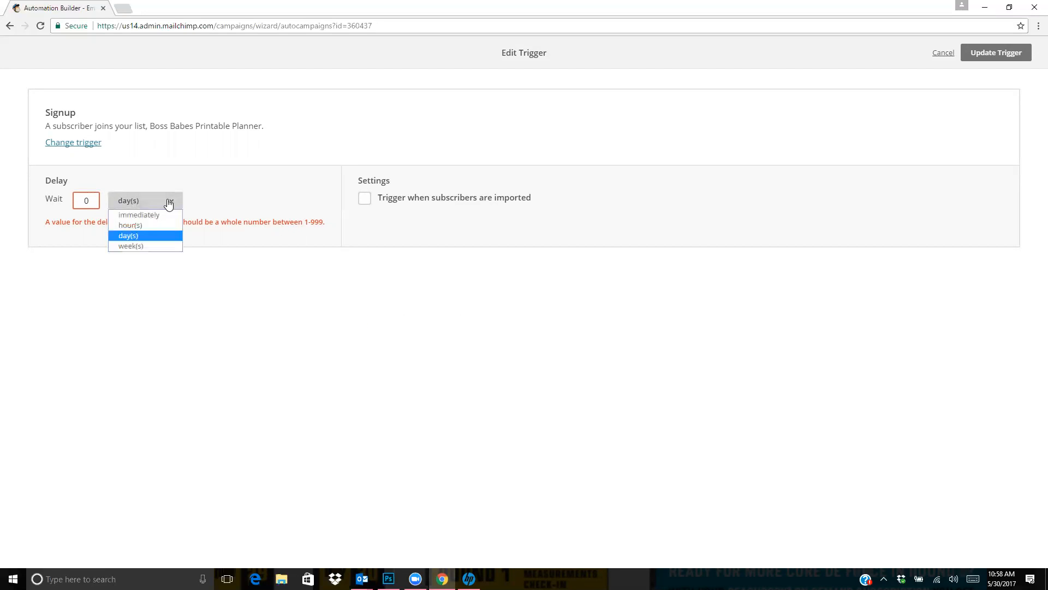
pyautogui.click(165, 214)
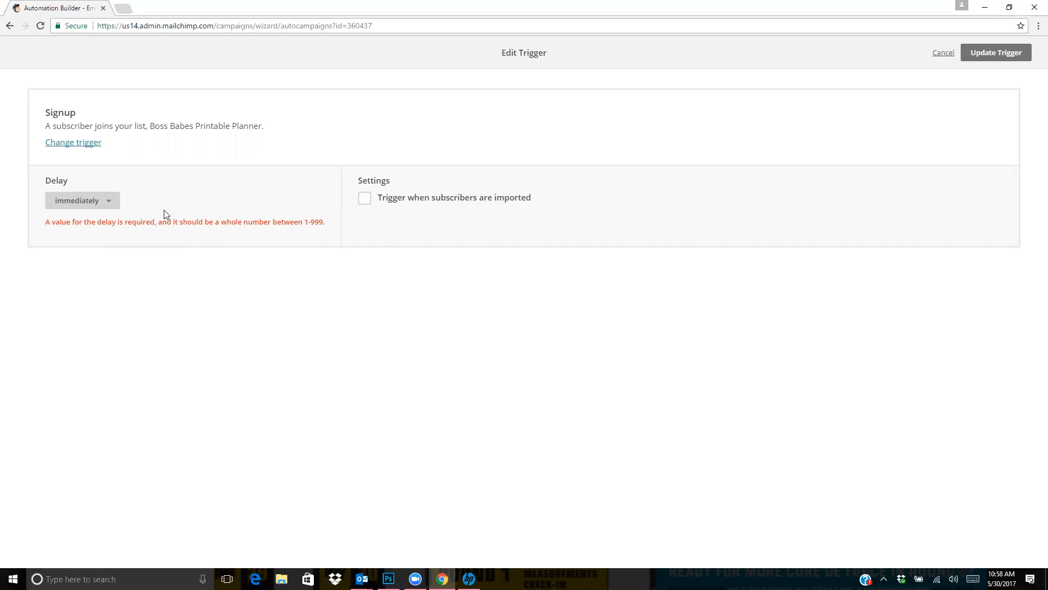
# Choose the Signup trigger with an immediate delay, enable triggering when subscribers are imported, and update the trigger
pyautogui.click(84, 143)
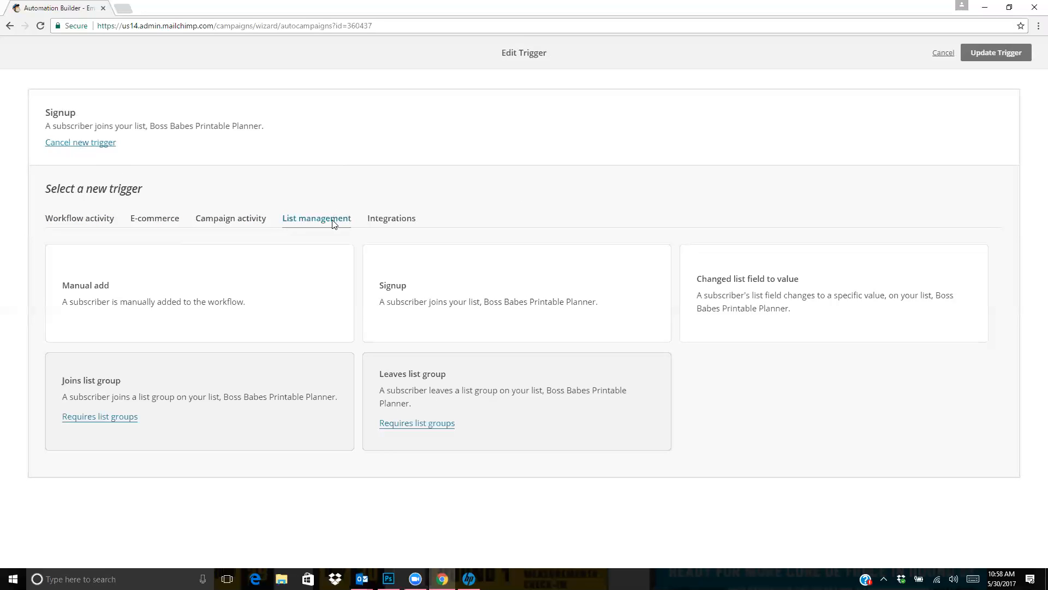
pyautogui.click(533, 286)
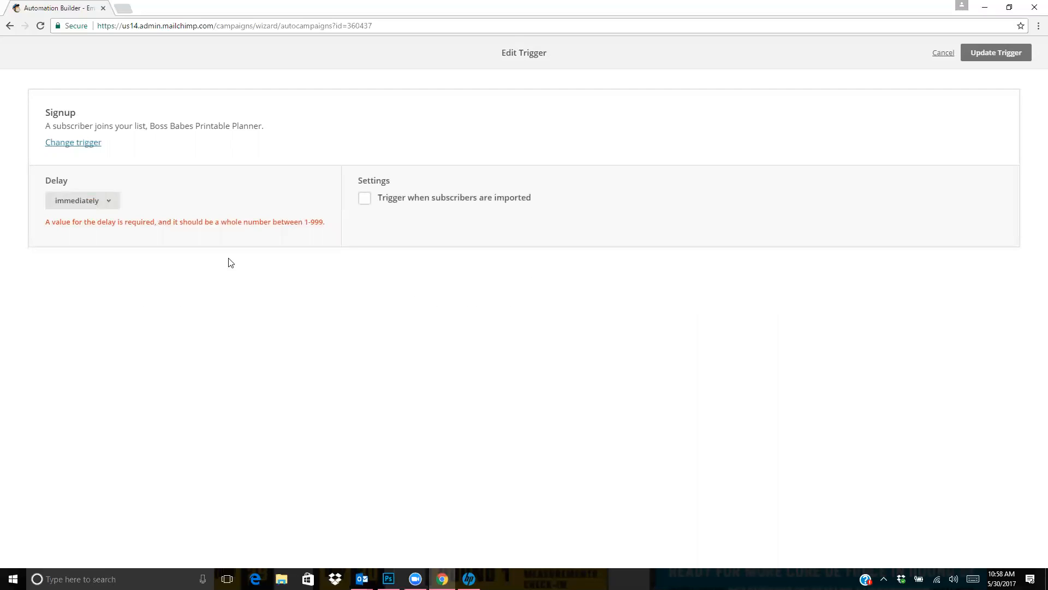
pyautogui.click(68, 210)
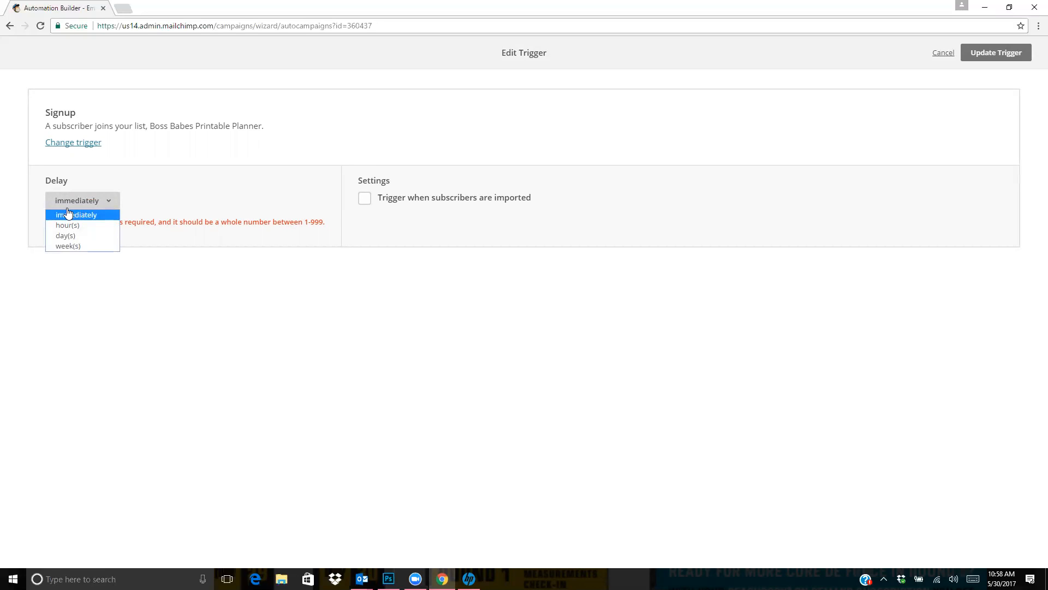
pyautogui.click(71, 215)
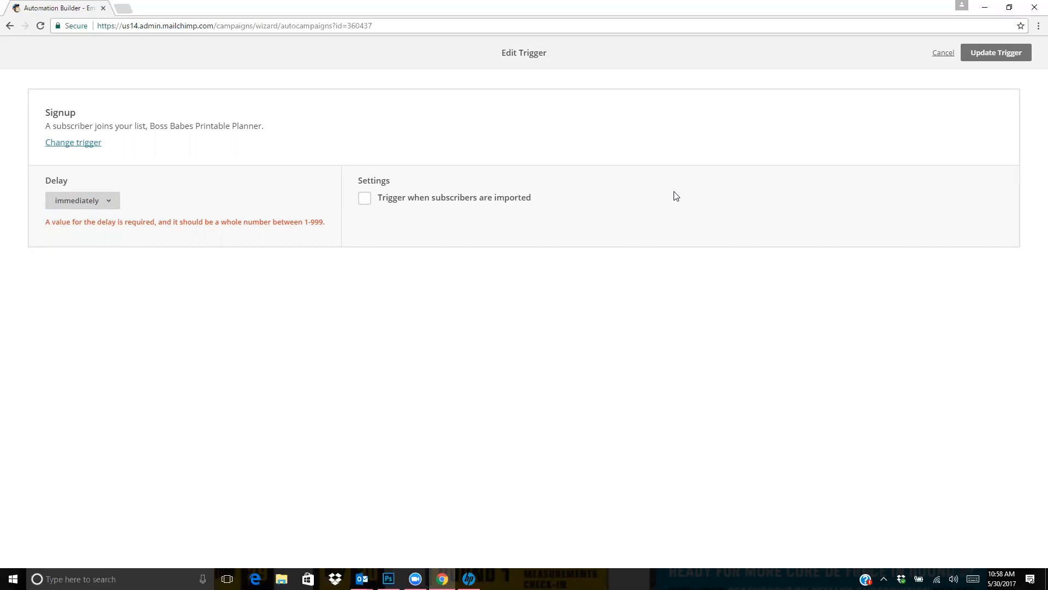
pyautogui.click(364, 199)
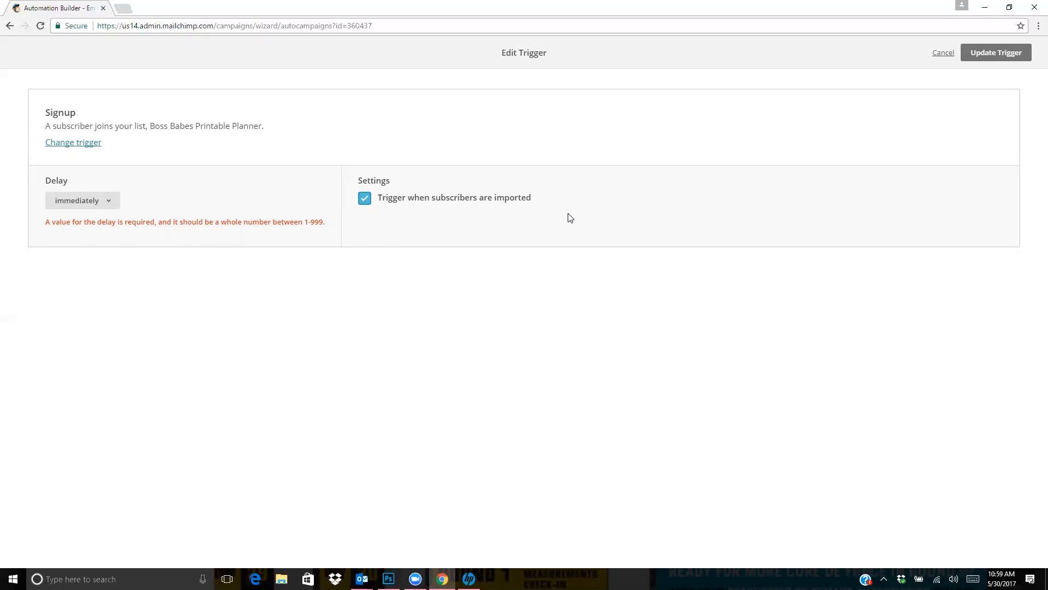
pyautogui.click(1002, 53)
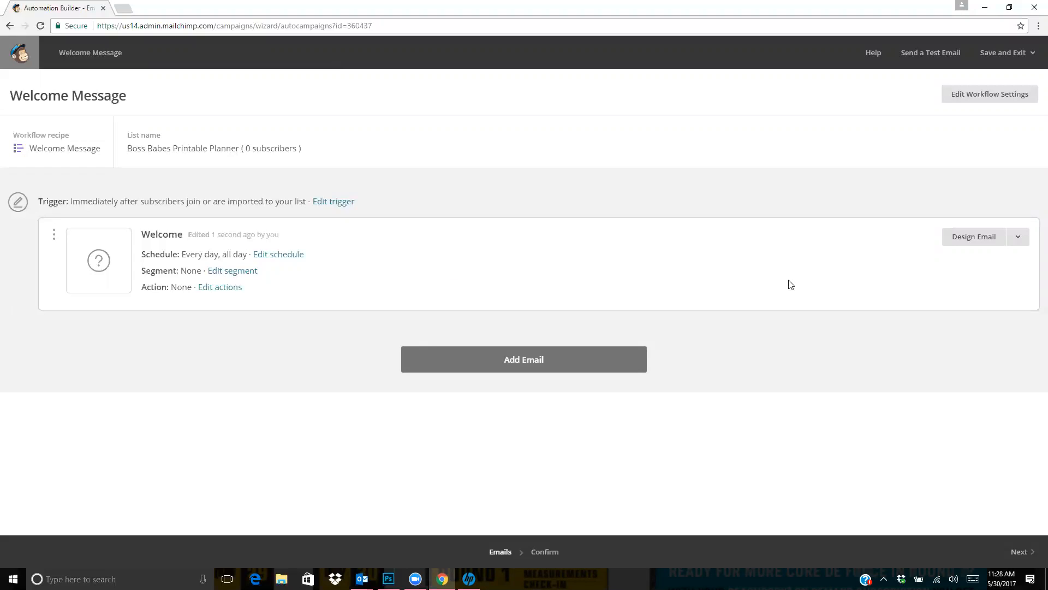
# Start designing the workflow's welcome email and name it Welcome Email
pyautogui.click(987, 236)
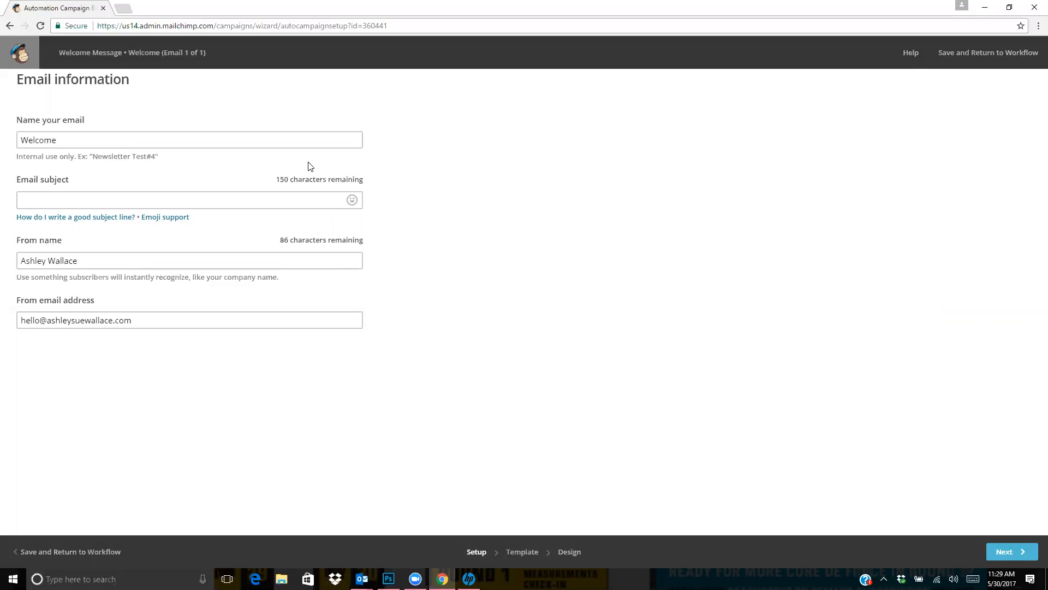
pyautogui.click(152, 138)
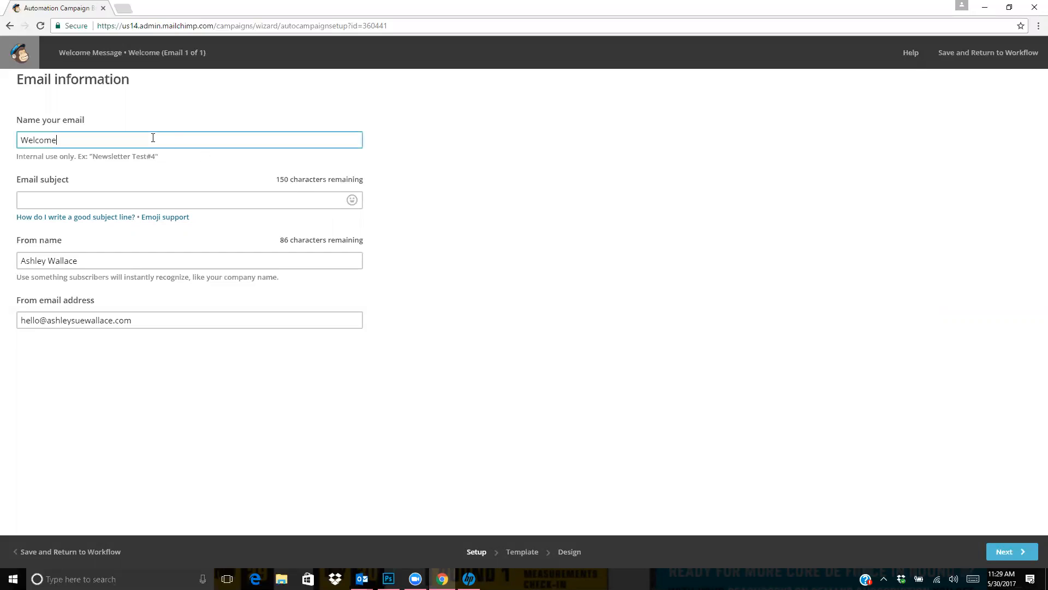
pyautogui.moveTo(101, 136); pyautogui.dragTo(2, 135)
pyautogui.write('Welcome Email')
pyautogui.moveTo(60, 156); pyautogui.dragTo(4, 164)
pyautogui.click(119, 143)
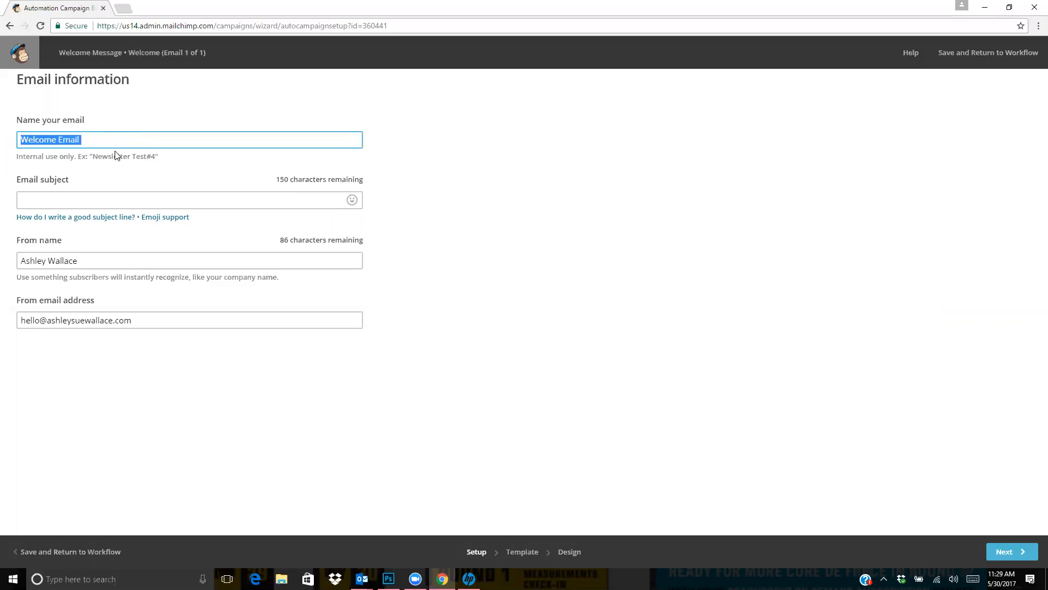
pyautogui.click(108, 132)
# Set the email subject to "Here is your Boss Babes Printable Planner!" and continue to template selection
pyautogui.click(104, 195)
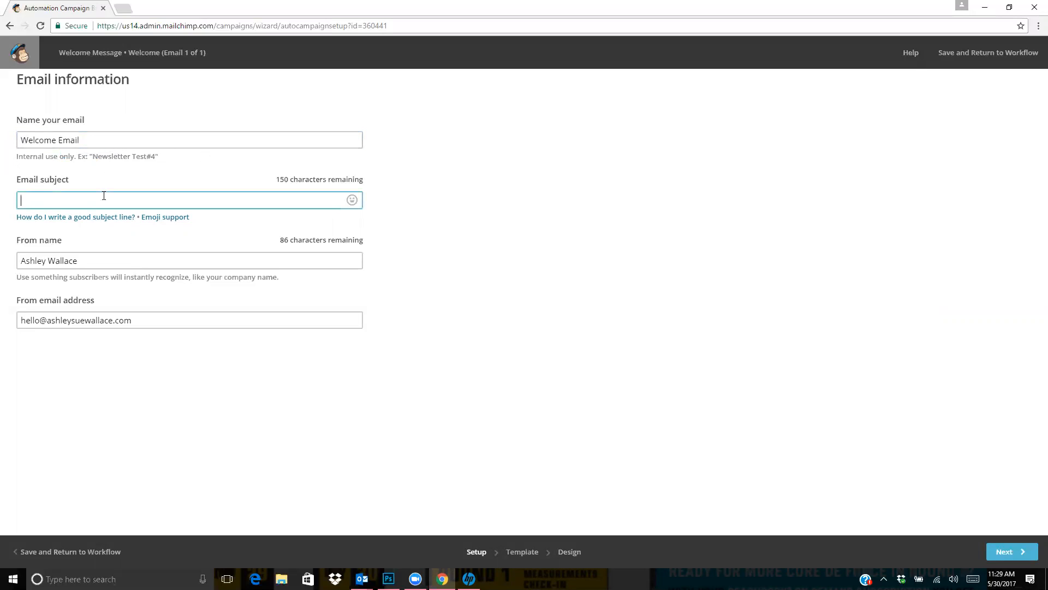
pyautogui.write('Here is your Boss Babes Printable Planner!')
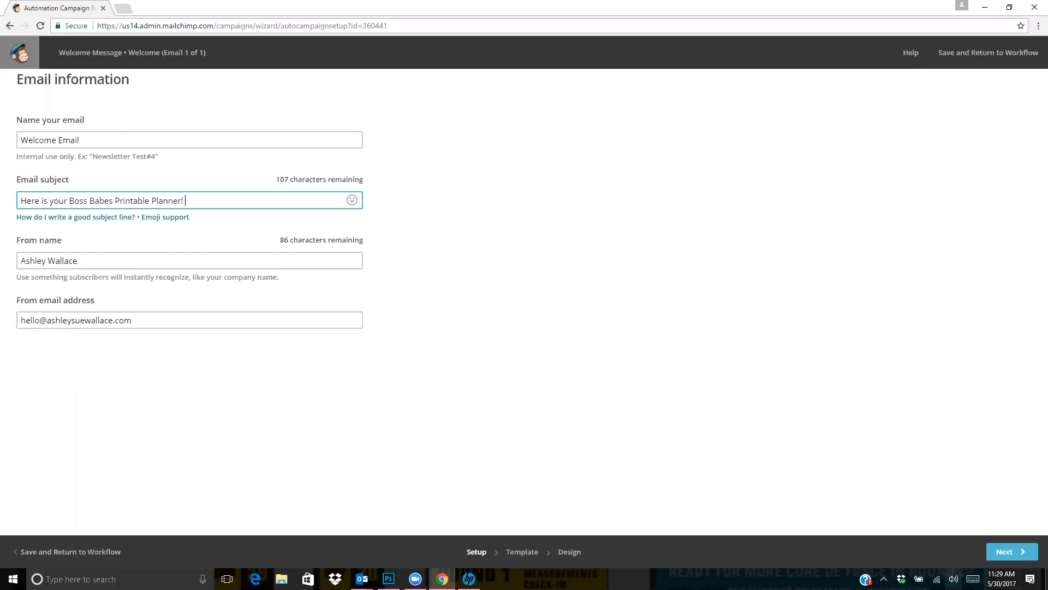
pyautogui.click(1008, 551)
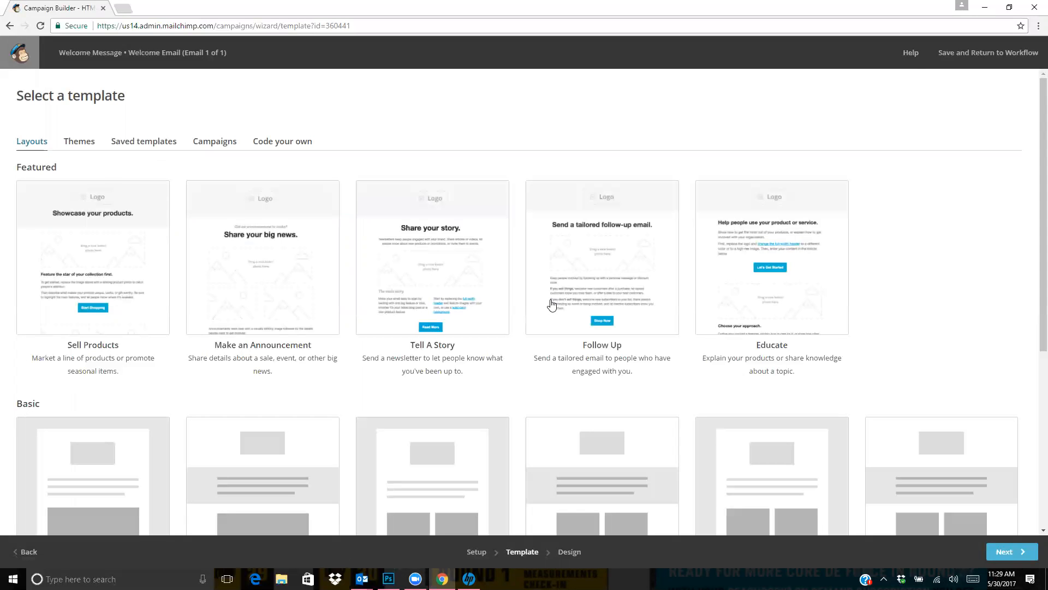
# Choose the basic 1 Column layout as the email's template
pyautogui.scroll(-3, 553, 303)
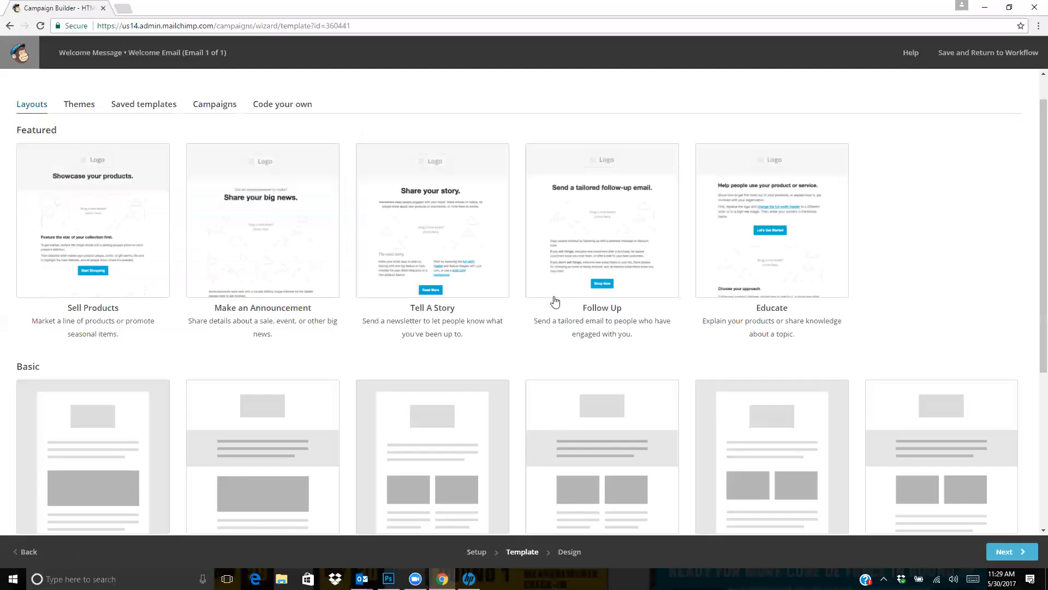
pyautogui.scroll(-1, 556, 300)
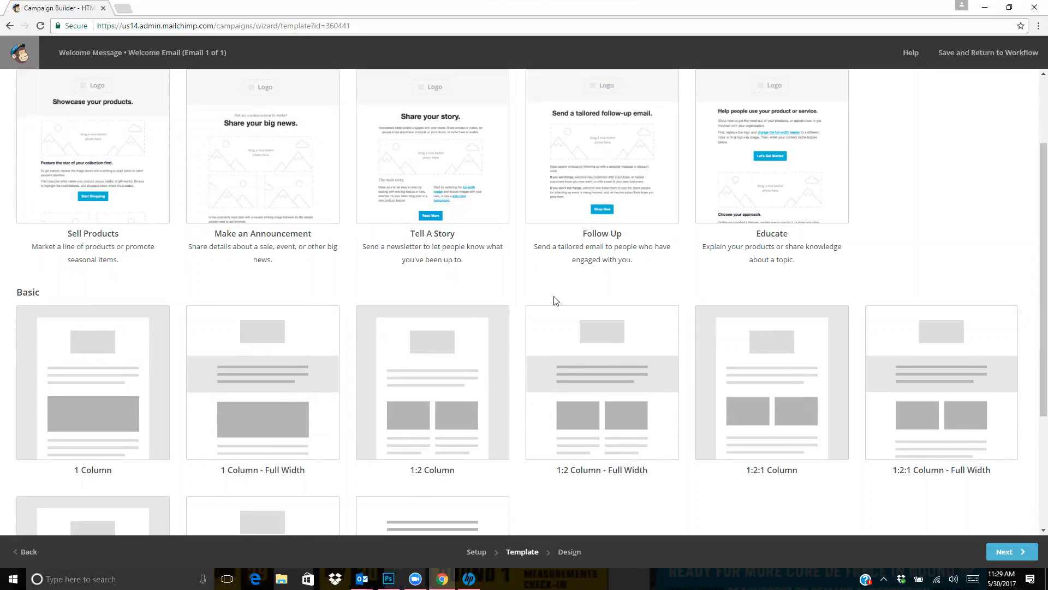
pyautogui.click(113, 342)
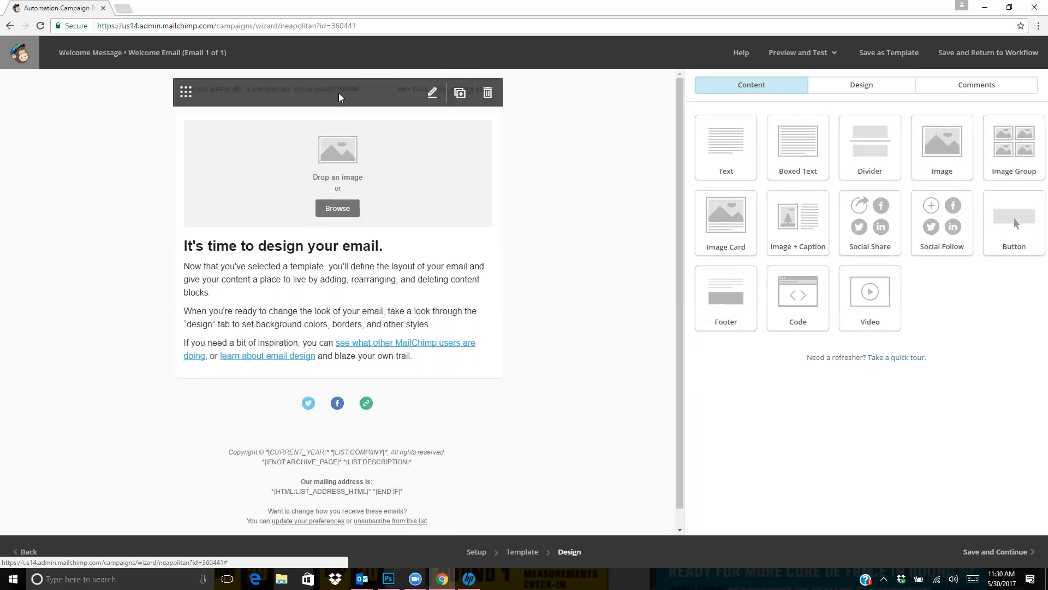
# Replace the email's preview text in Column 1 with "Inside is your Boss Babes Printable Planner"
pyautogui.click(219, 80)
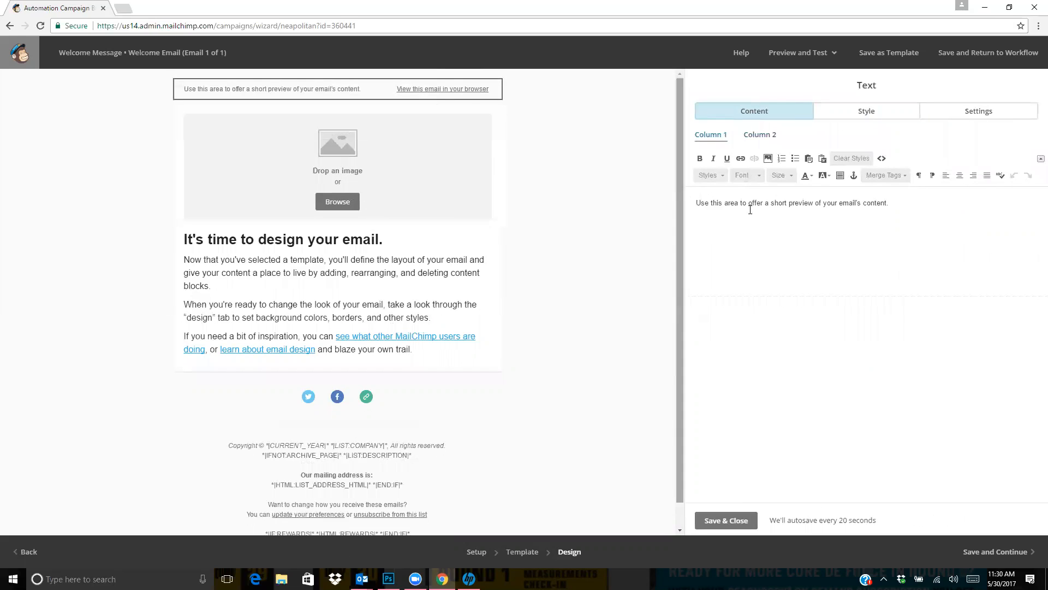
pyautogui.moveTo(899, 195); pyautogui.dragTo(664, 228)
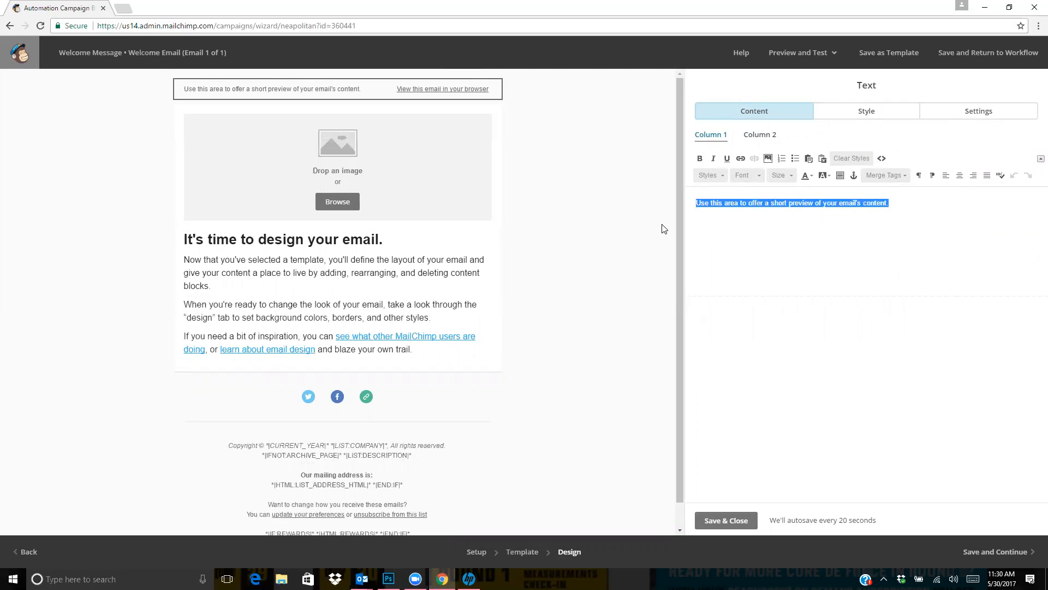
pyautogui.write('Inside is y')
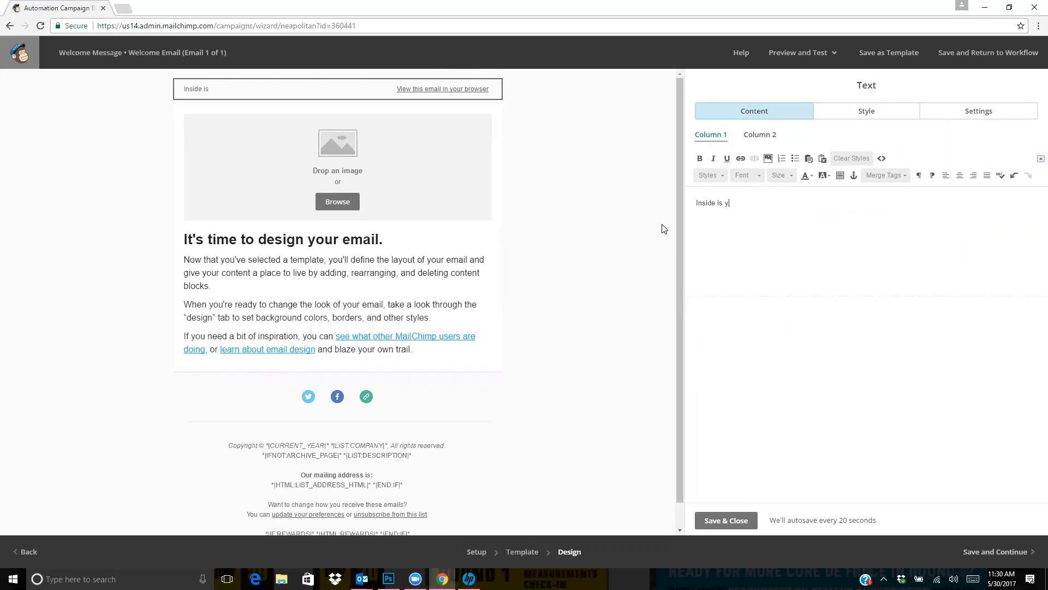
pyautogui.write('our Boss babes')
pyautogui.press('BackSpace')
pyautogui.press('BackSpace')
pyautogui.press('BackSpace')
pyautogui.write('Babes Print')
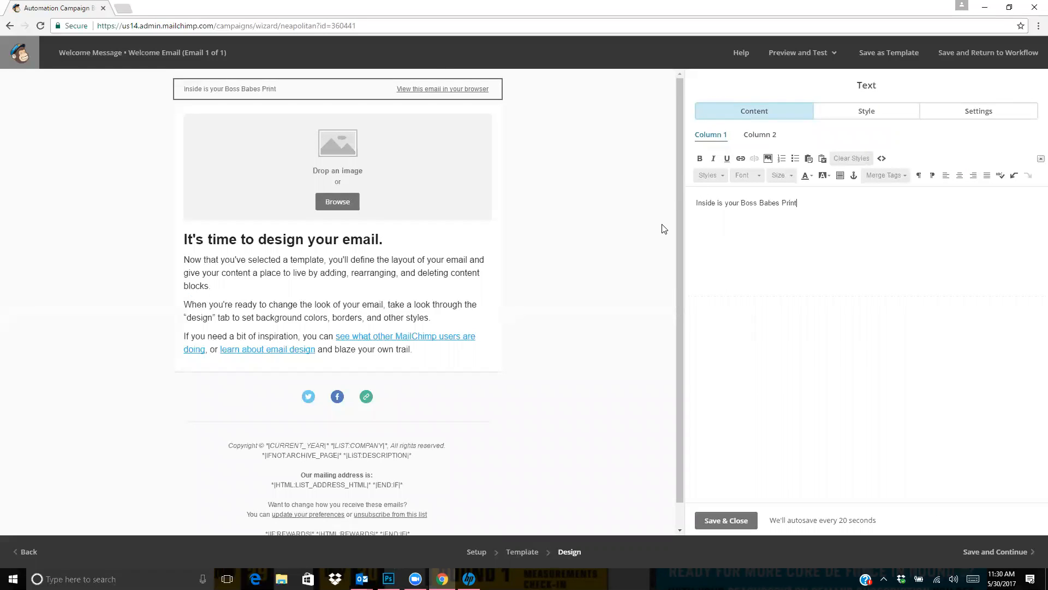
pyautogui.write('able Planner')
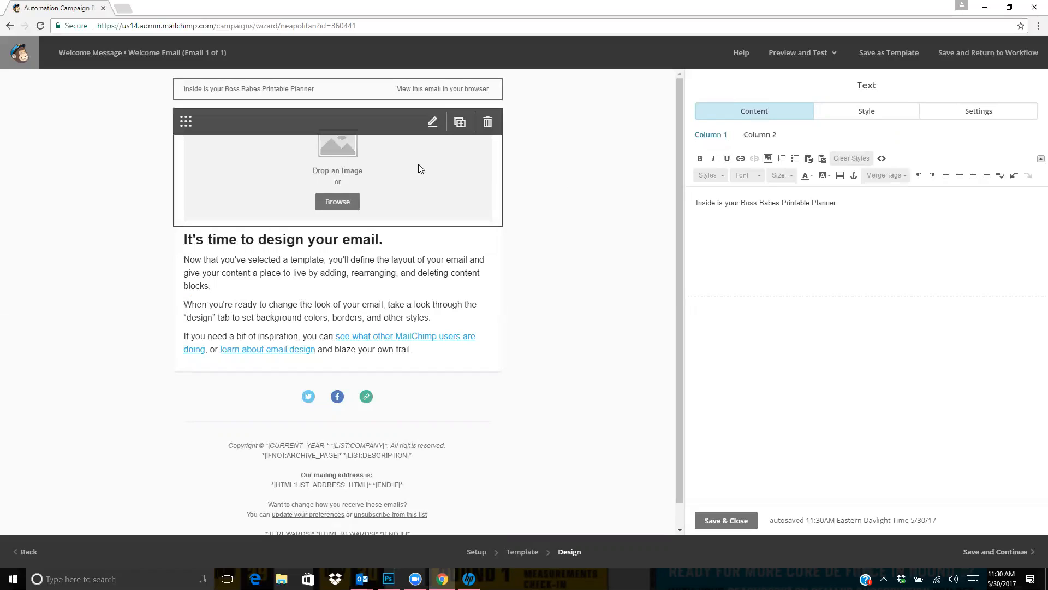
# Show 50 files per view in the file library and insert Logo 1.png into the email's header image block
pyautogui.click(433, 123)
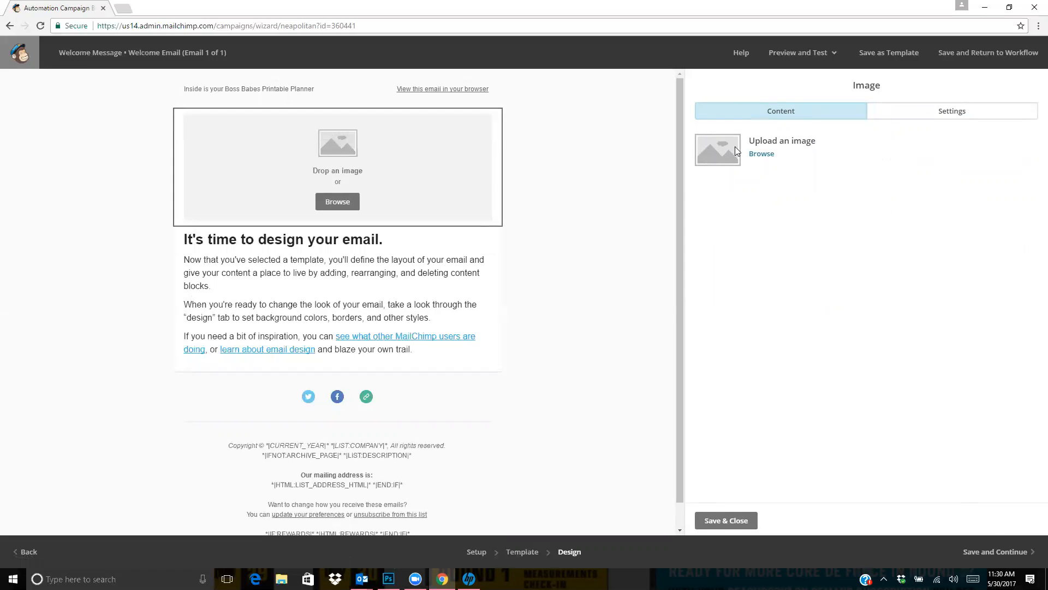
pyautogui.click(762, 155)
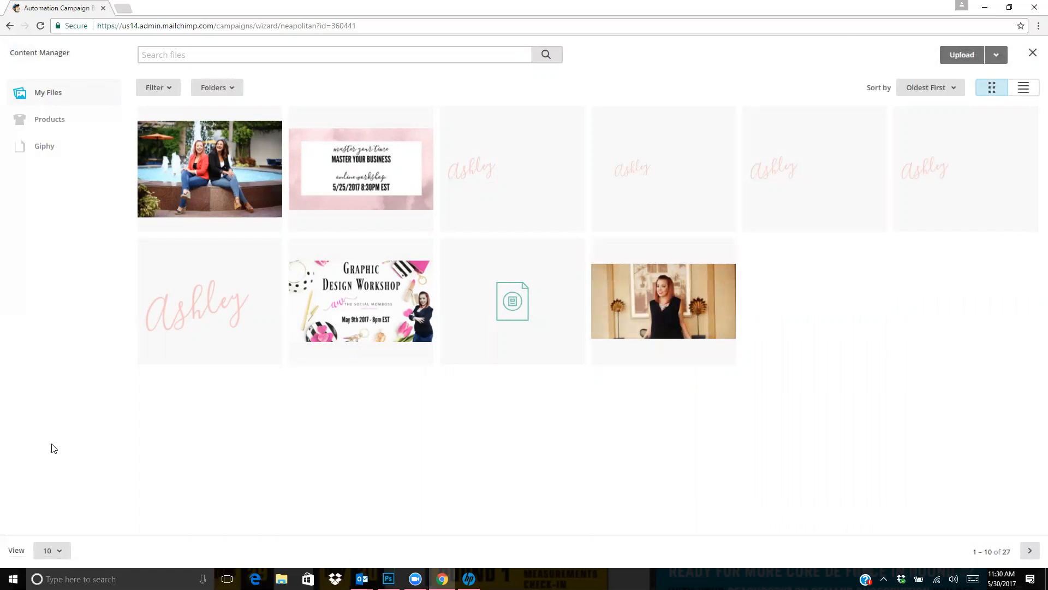
pyautogui.click(54, 550)
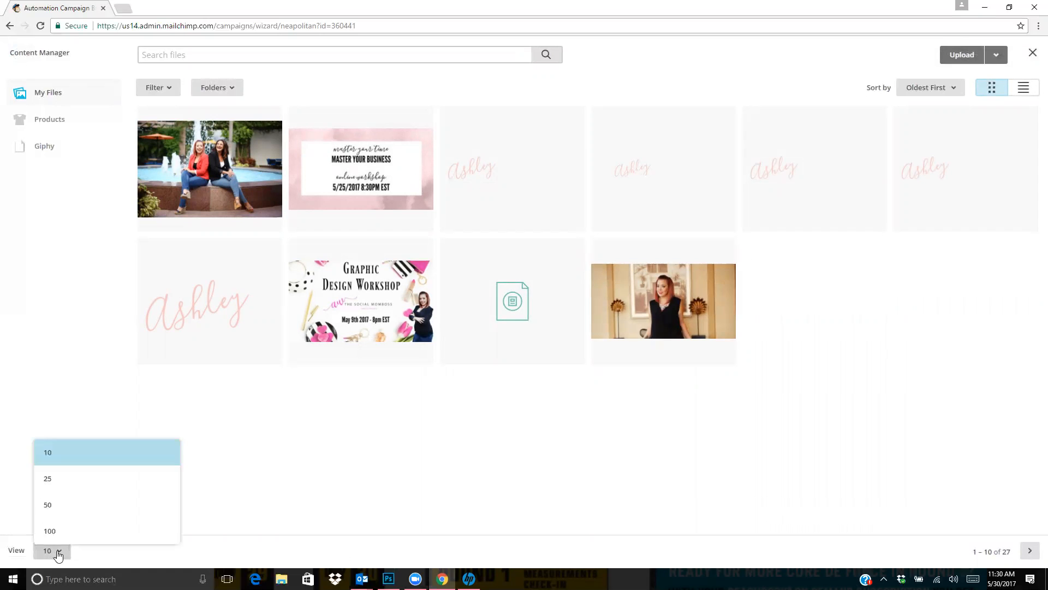
pyautogui.click(76, 483)
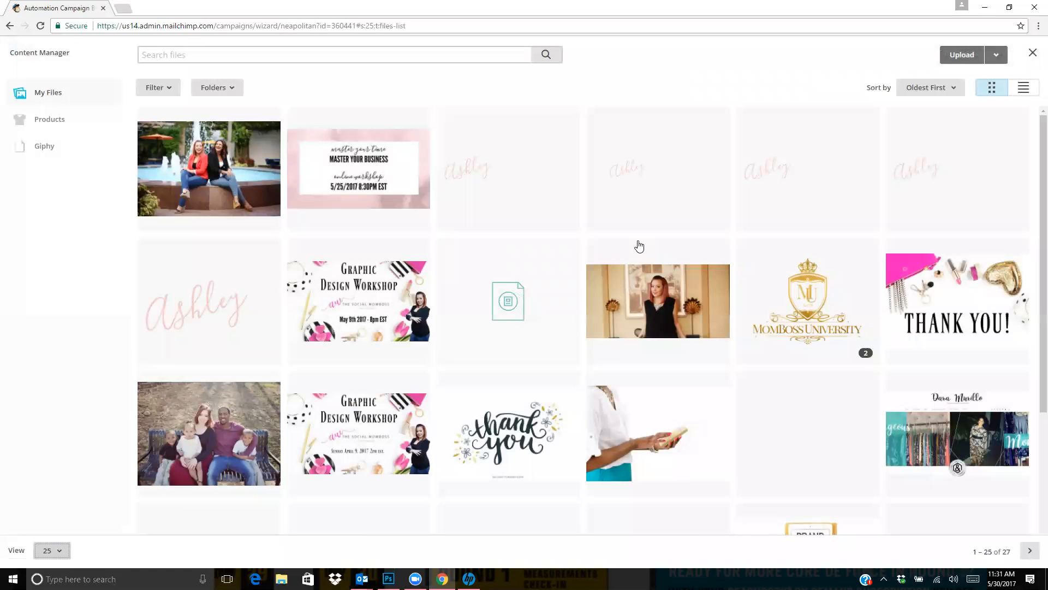
pyautogui.scroll(-4, 639, 247)
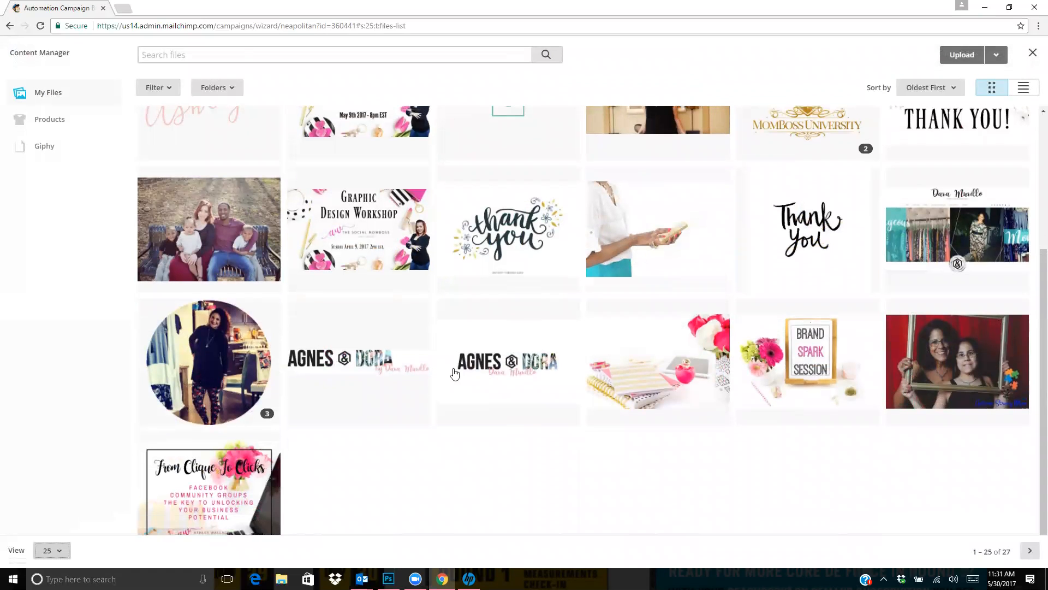
pyautogui.scroll(3, 431, 395)
pyautogui.scroll(-3, 432, 394)
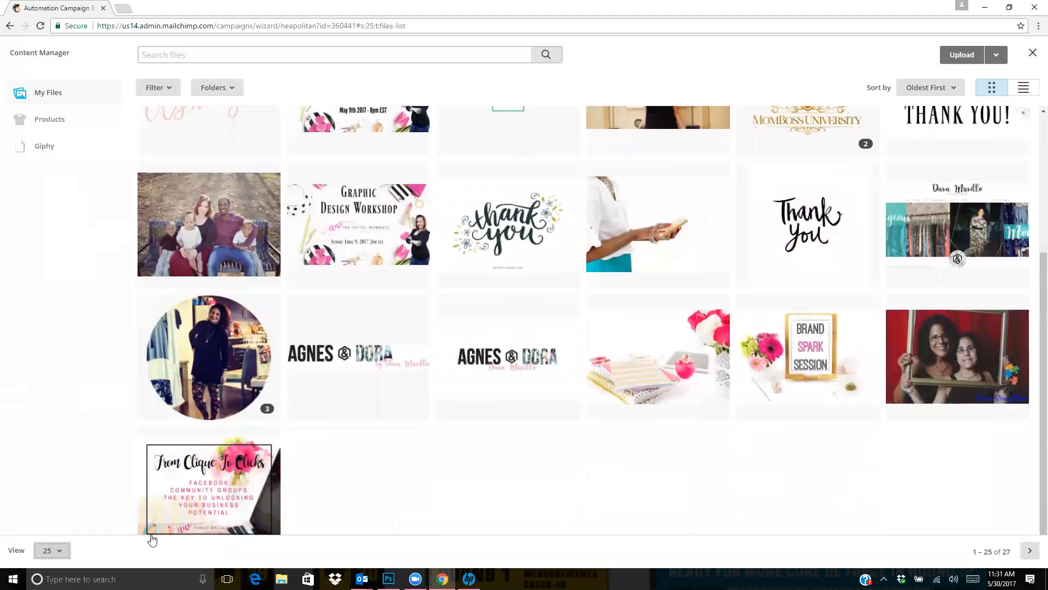
pyautogui.click(59, 552)
pyautogui.click(52, 505)
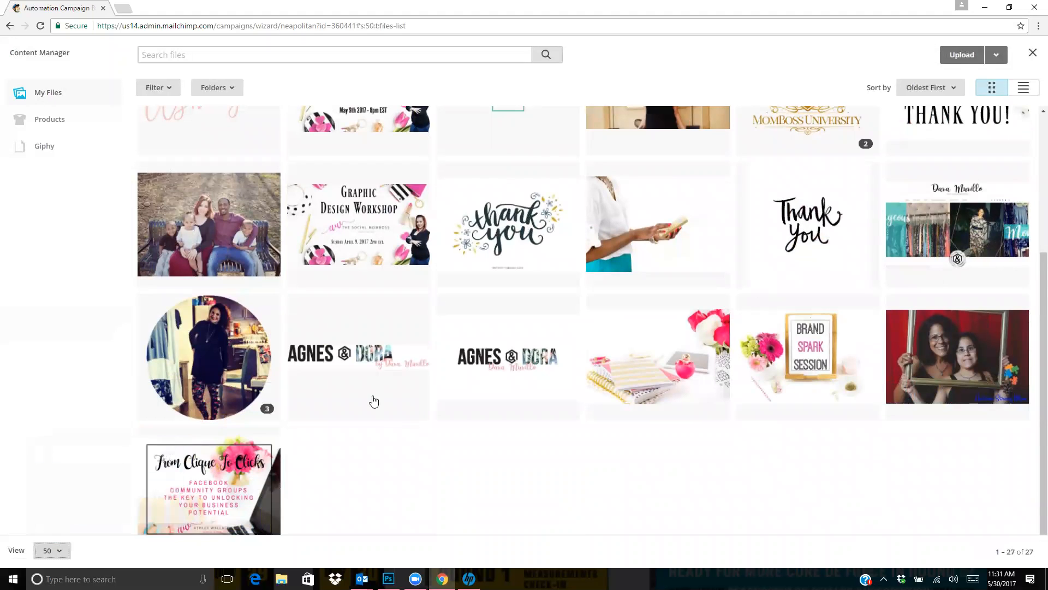
pyautogui.scroll(-4, 447, 435)
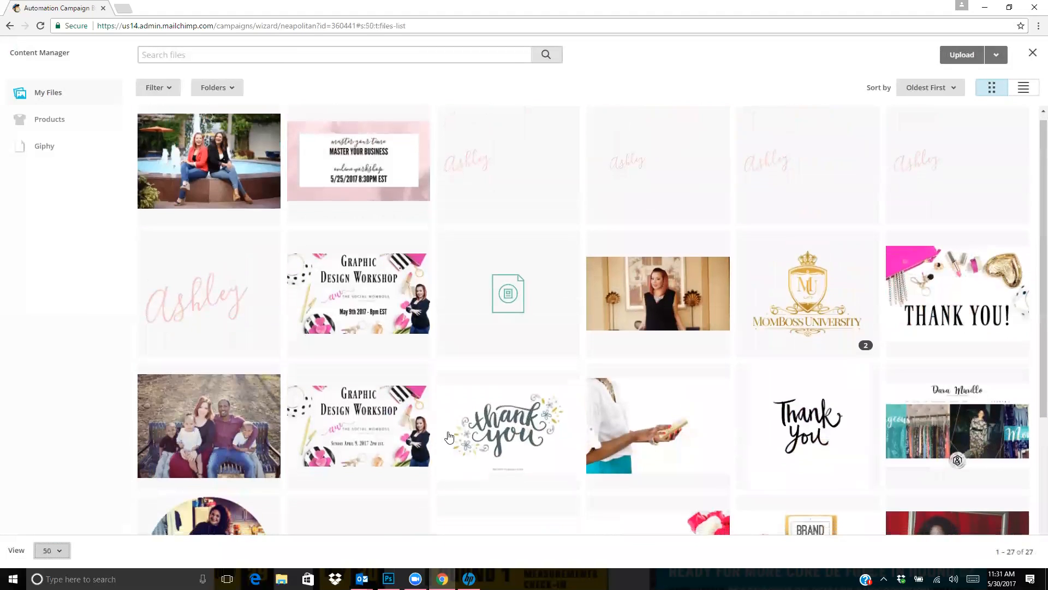
pyautogui.click(527, 488)
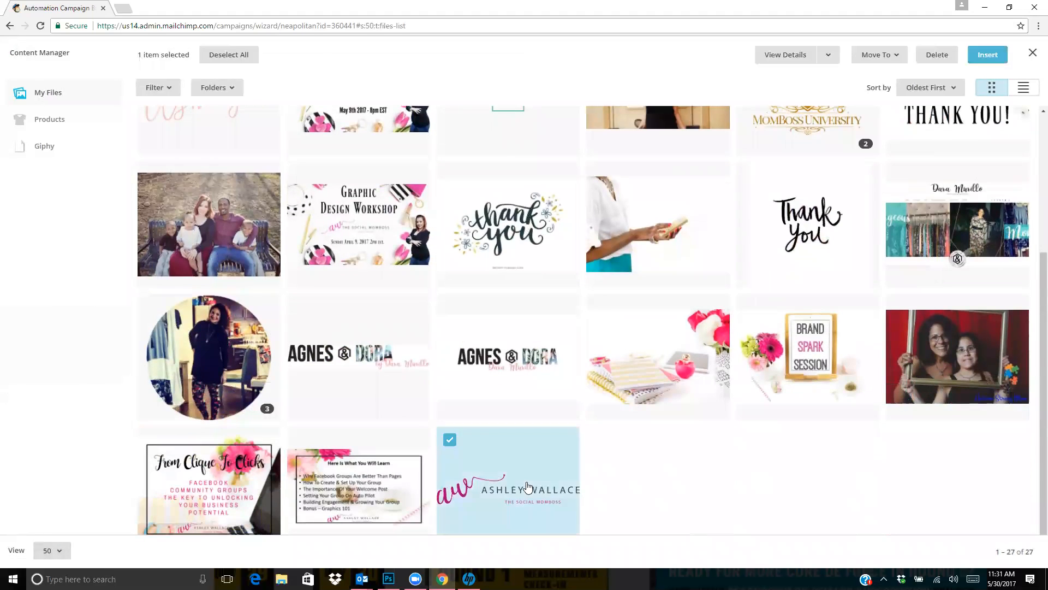
pyautogui.click(991, 55)
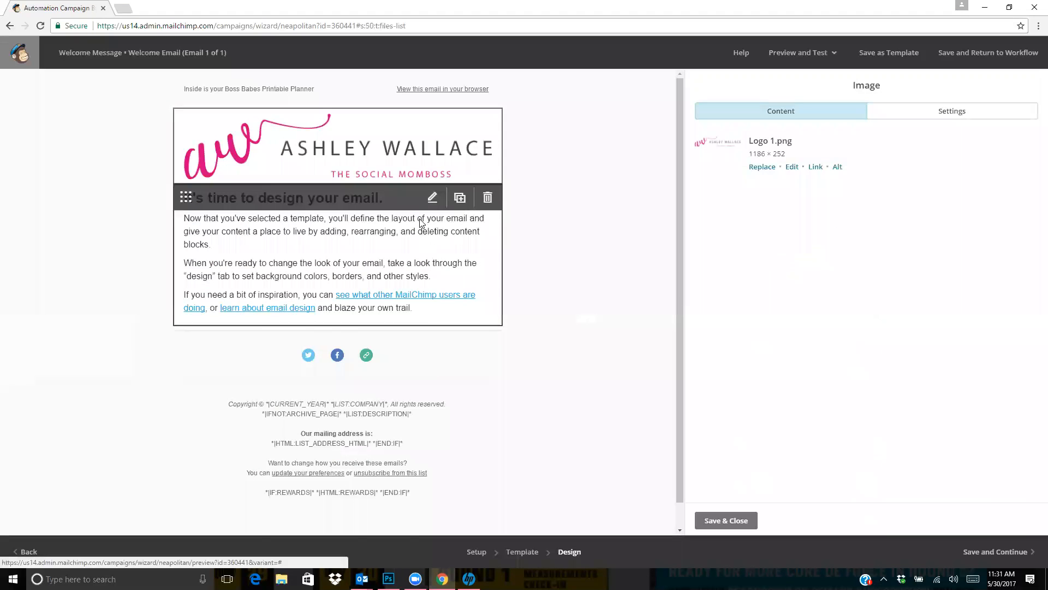
pyautogui.click(459, 197)
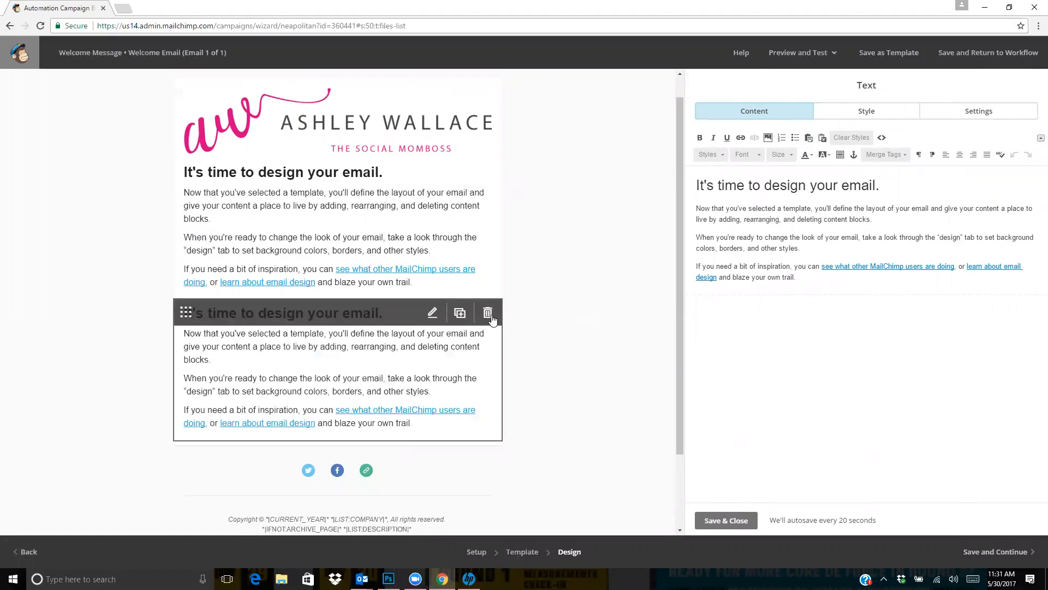
pyautogui.click(489, 313)
pyautogui.click(408, 348)
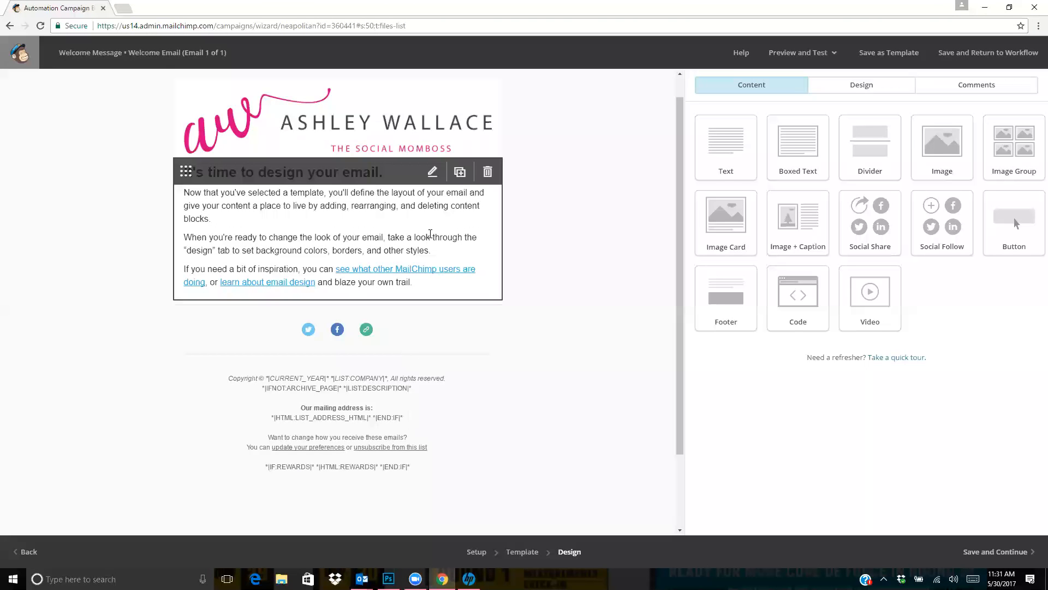
# Open the email's body text block for editing and widen the editing pane
pyautogui.click(430, 233)
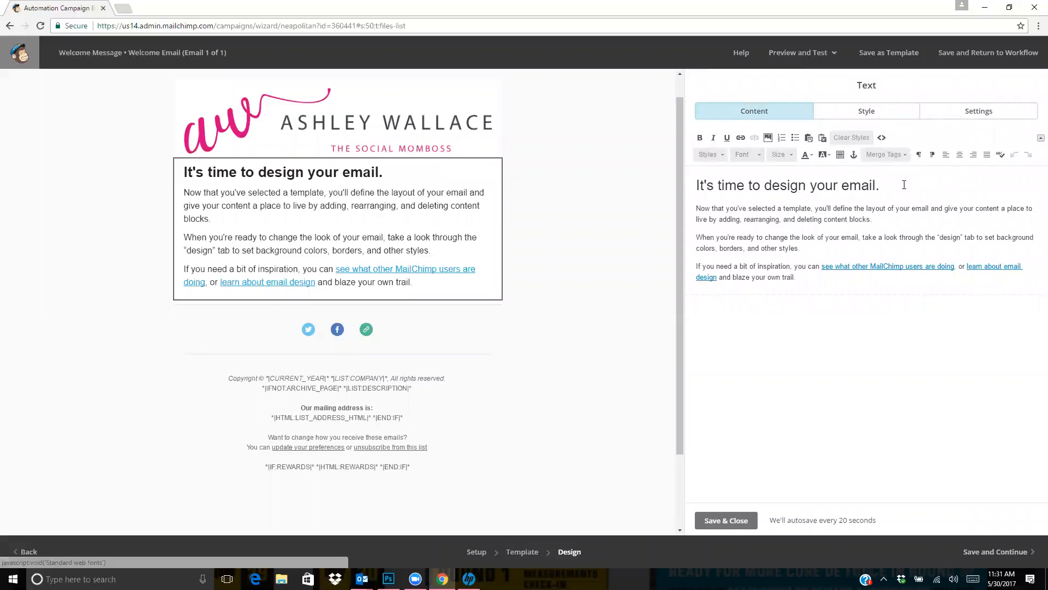
pyautogui.moveTo(904, 185); pyautogui.dragTo(655, 198)
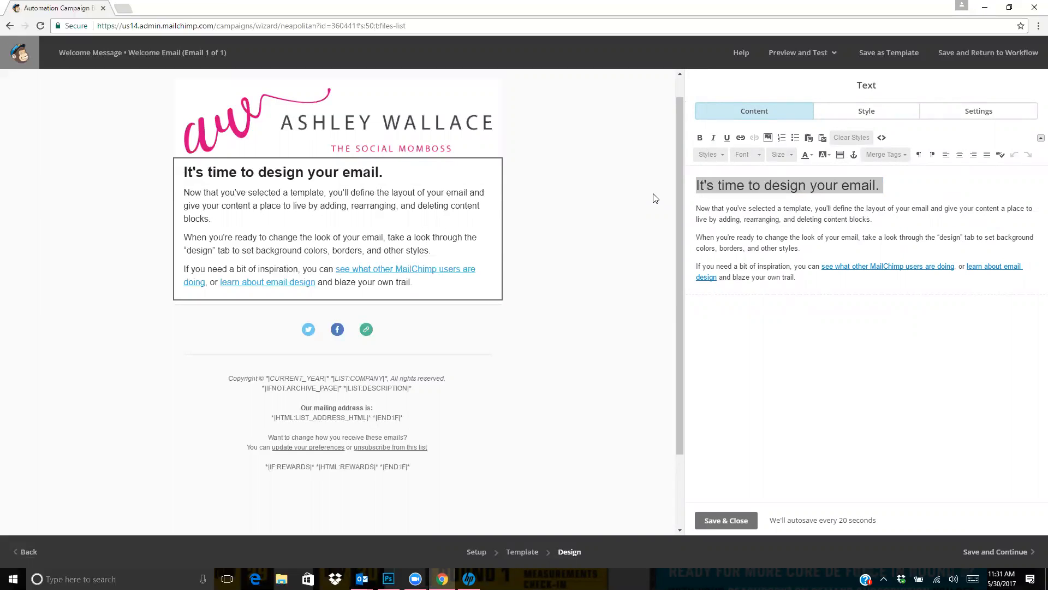
pyautogui.click(840, 207)
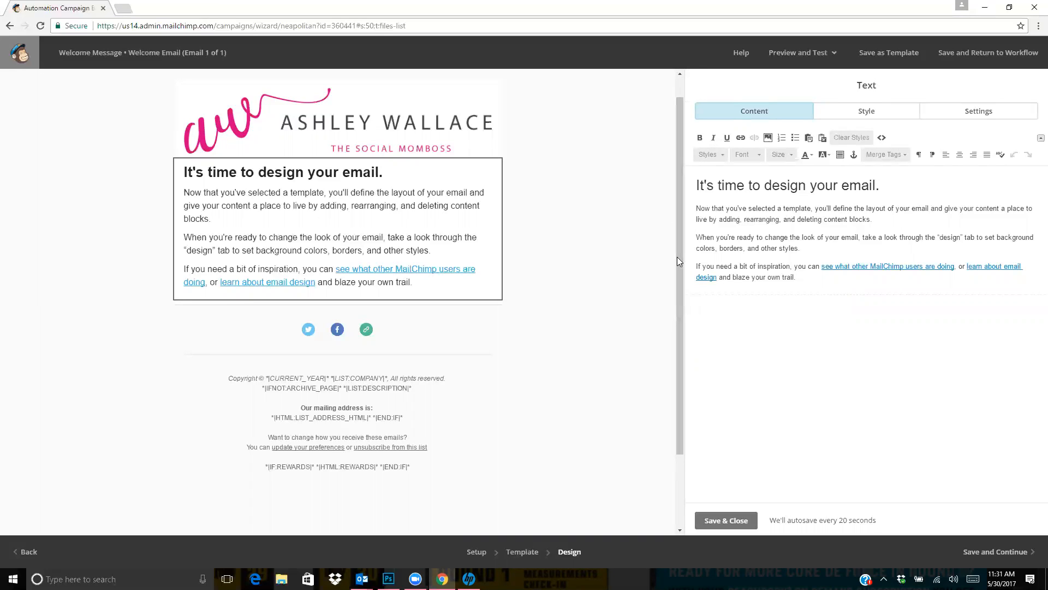
pyautogui.moveTo(684, 257); pyautogui.dragTo(522, 270)
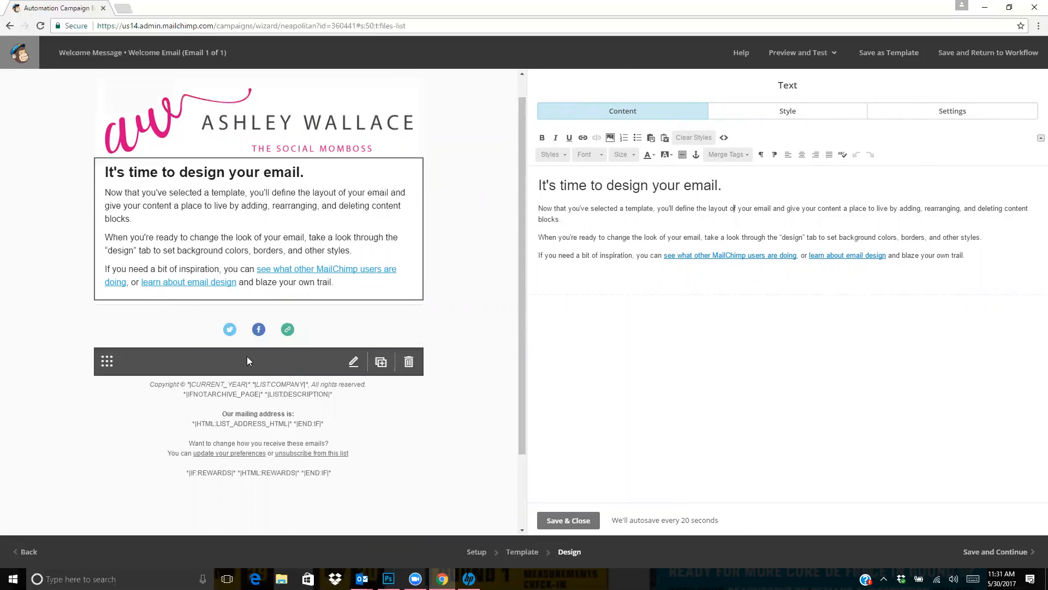
pyautogui.scroll(1, 379, 143)
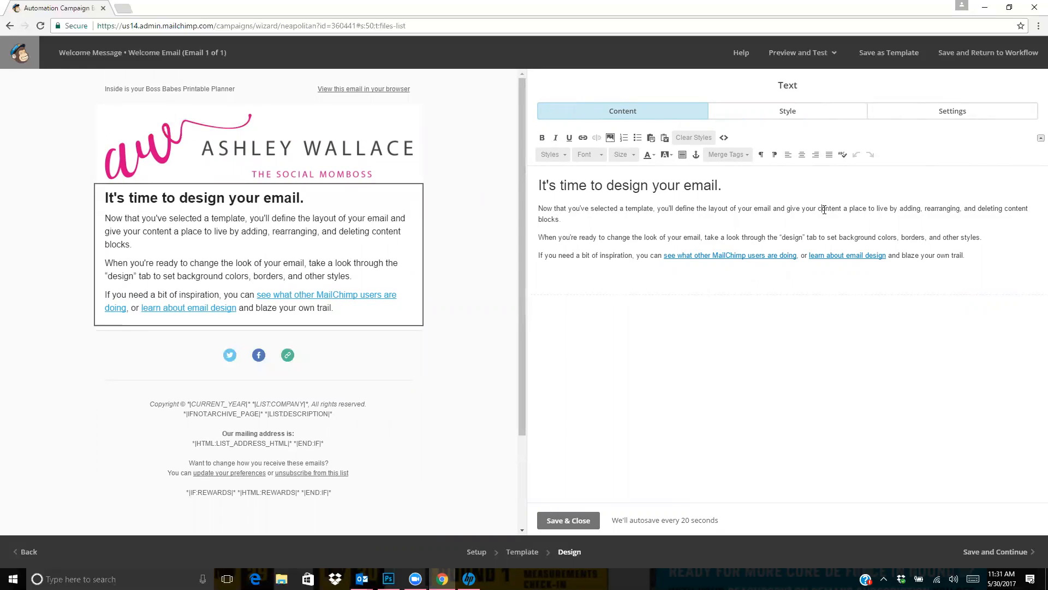
# Replace the body text block's headline with "Here is your Boss Babes Planner!" and save the block
pyautogui.moveTo(732, 188); pyautogui.dragTo(614, 187)
pyautogui.moveTo(538, 208); pyautogui.dragTo(540, 186)
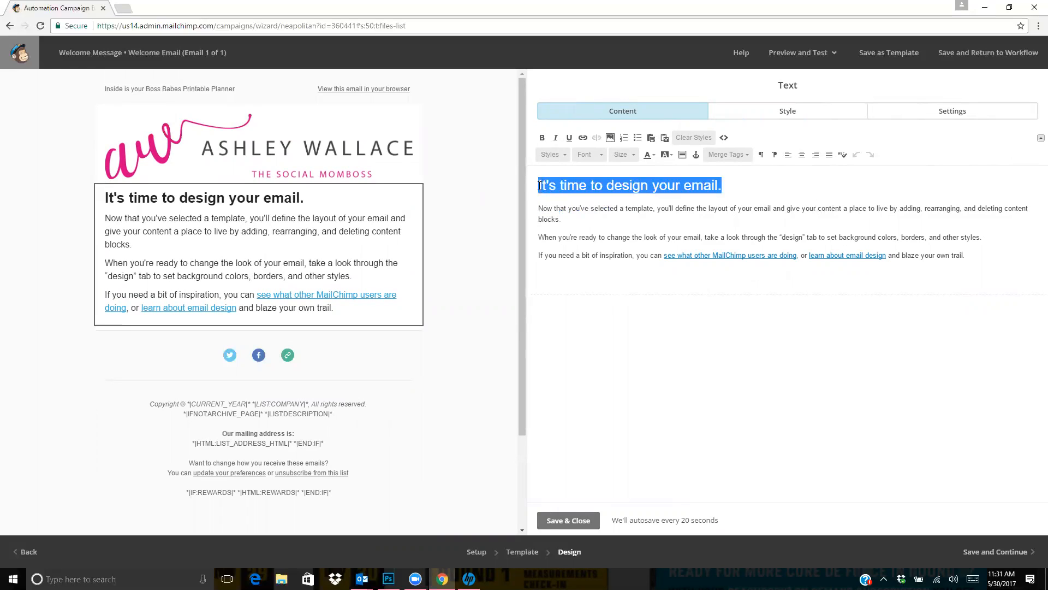
pyautogui.click(291, 200)
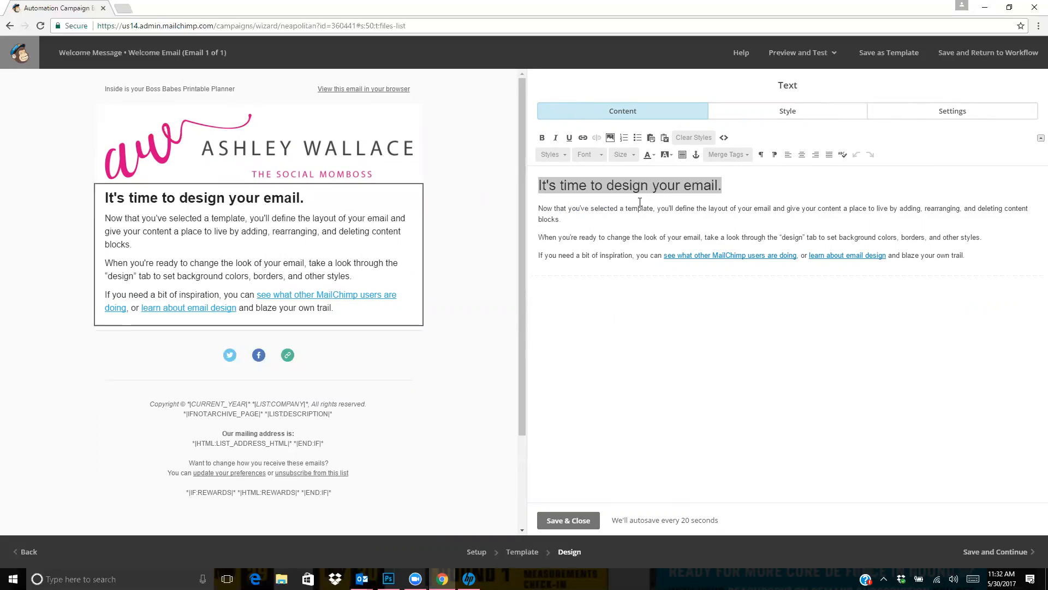
pyautogui.click(762, 175)
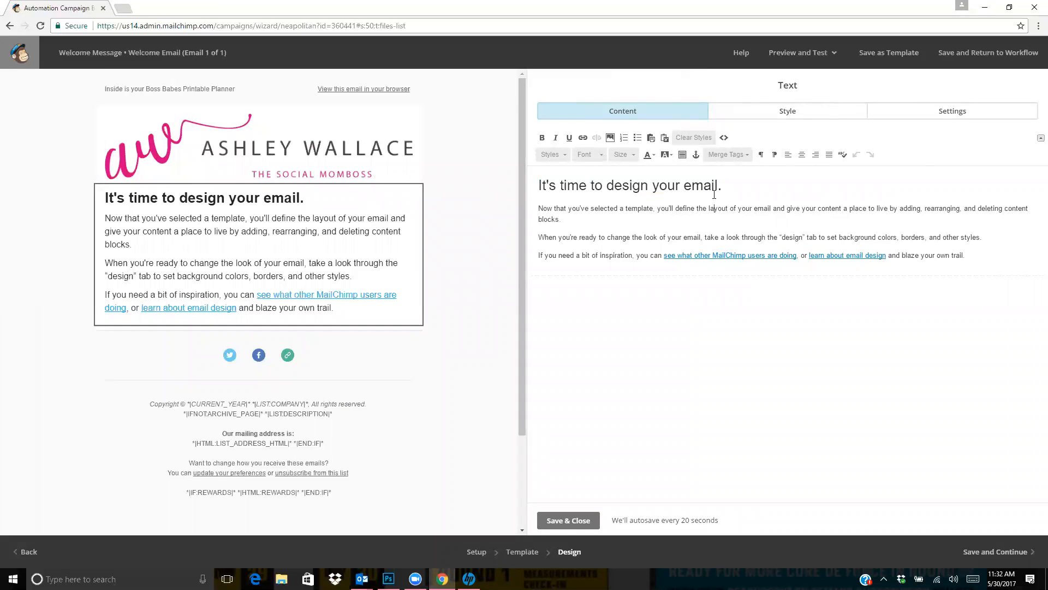
pyautogui.moveTo(724, 188); pyautogui.dragTo(538, 187)
pyautogui.write('H')
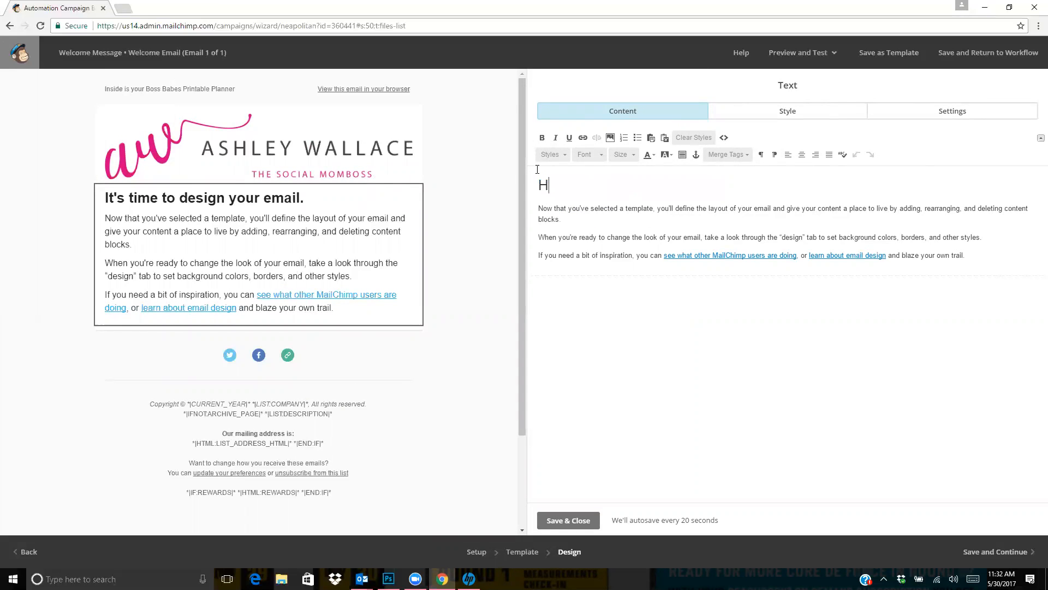
pyautogui.write('ere os')
pyautogui.press('BackSpace')
pyautogui.press('BackSpace')
pyautogui.write('is your Boss')
pyautogui.write(' Babess Pp')
pyautogui.press('BackSpace')
pyautogui.press('BackSpace')
pyautogui.press('BackSpace')
pyautogui.press('BackSpace')
pyautogui.write('Planner!')
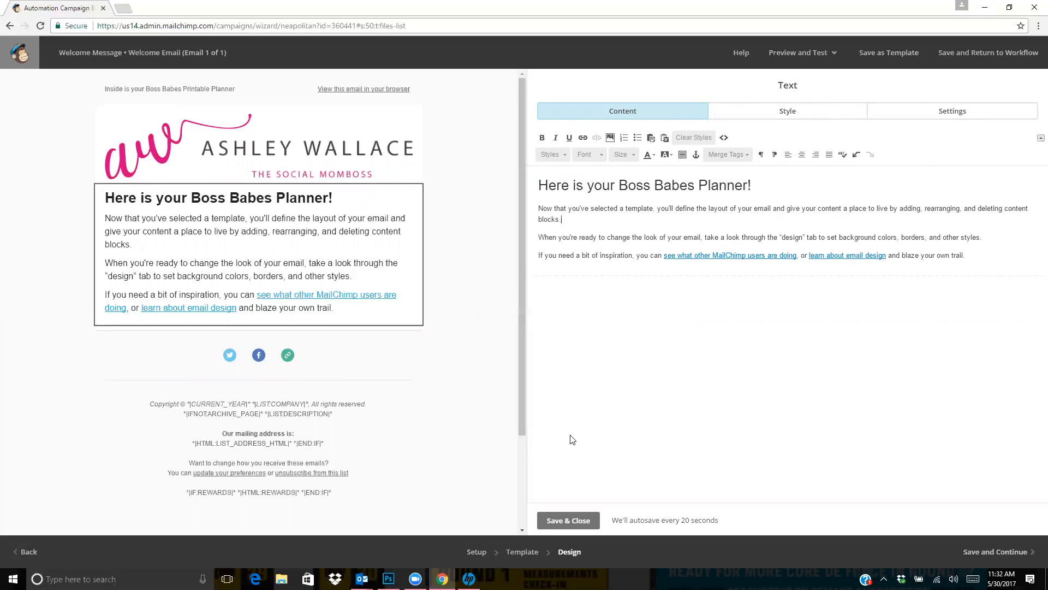
pyautogui.click(578, 525)
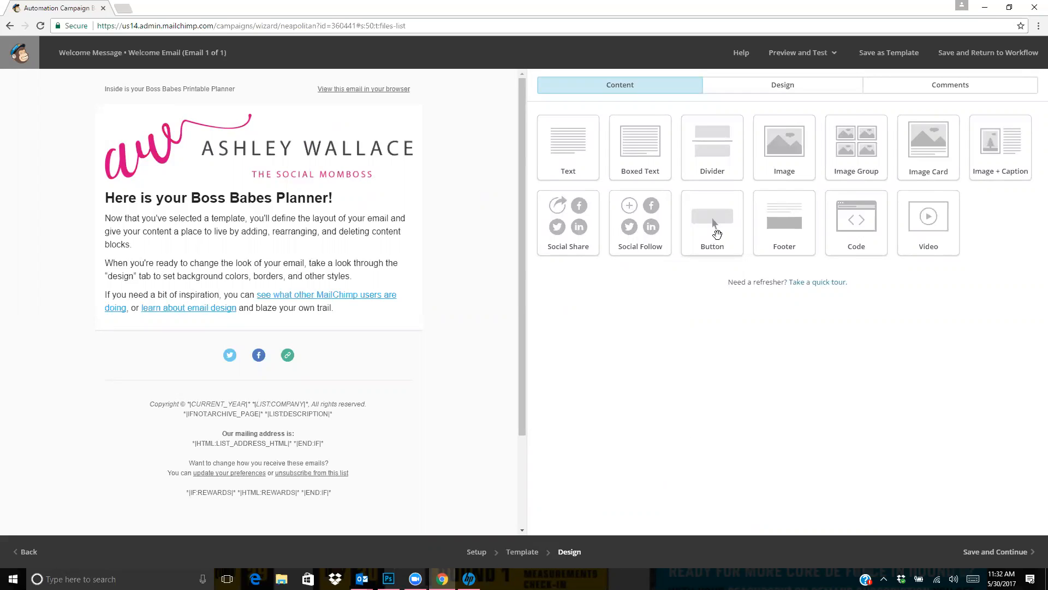
pyautogui.moveTo(717, 233); pyautogui.dragTo(682, 211)
pyautogui.click(352, 262)
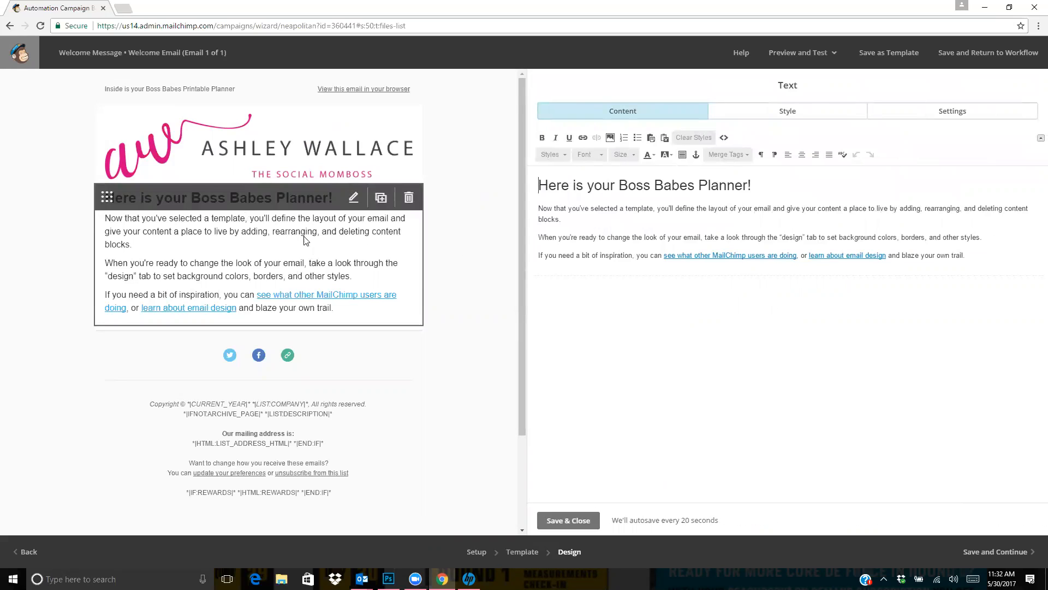
pyautogui.click(571, 521)
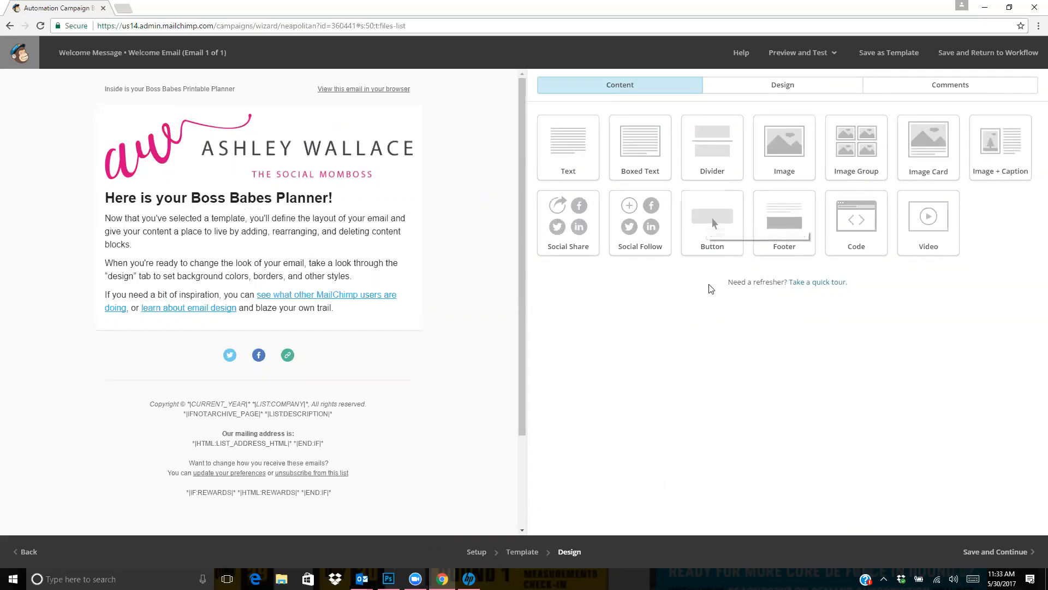
# Add a button block below the body text and set its text to "Download Your Planner"
pyautogui.moveTo(713, 218); pyautogui.dragTo(371, 344)
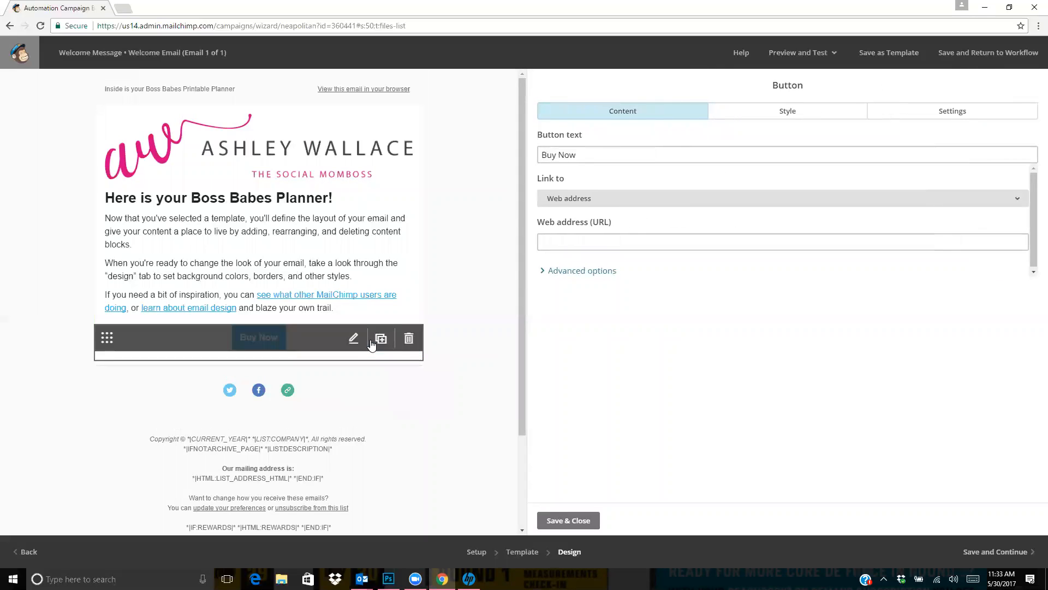
pyautogui.moveTo(609, 159); pyautogui.dragTo(429, 141)
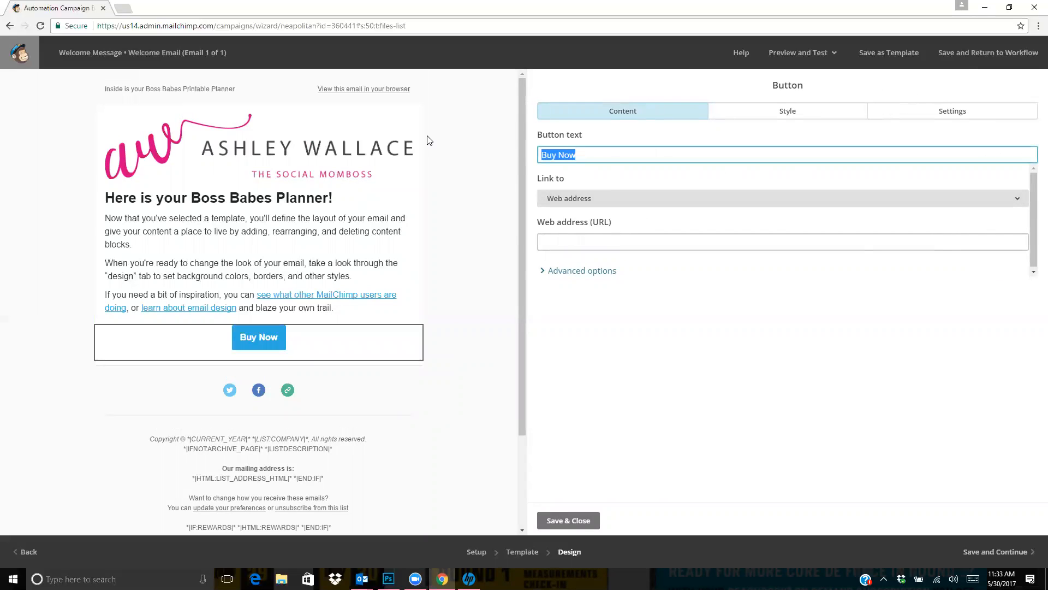
pyautogui.write('Dow')
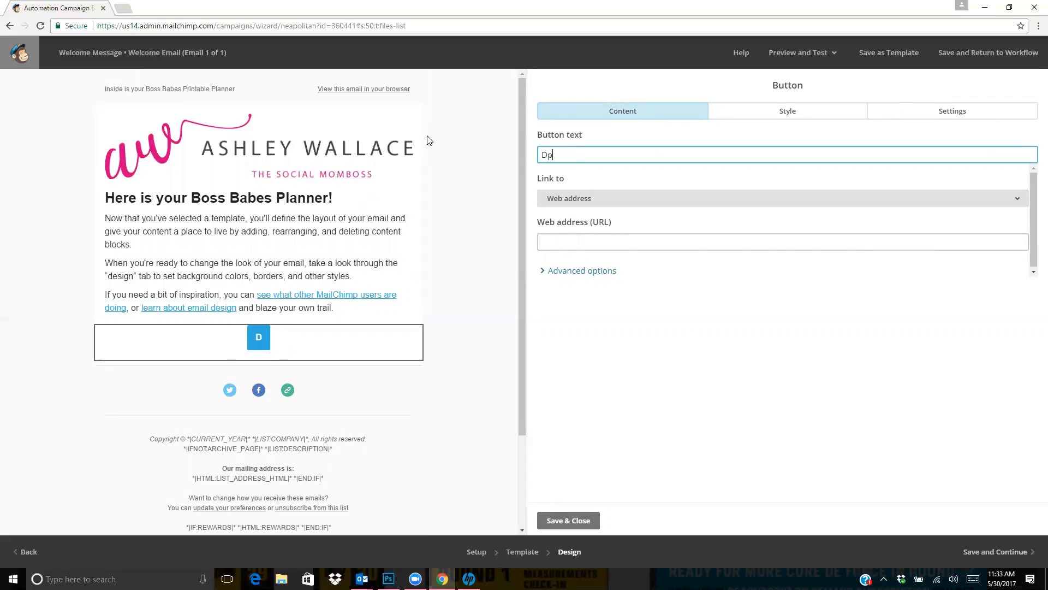
pyautogui.write('nload ')
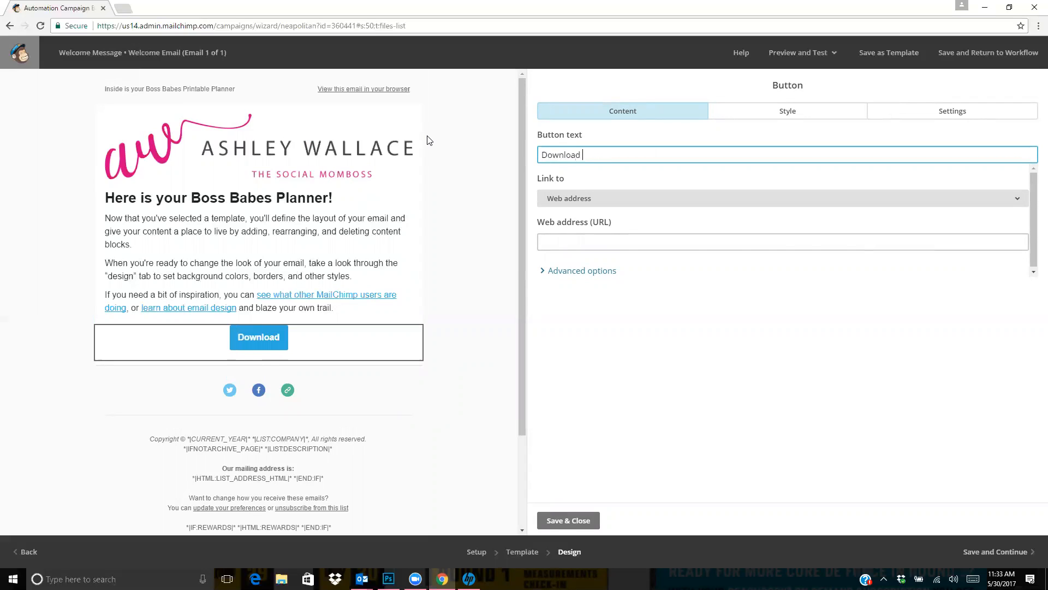
pyautogui.write('Your Planner')
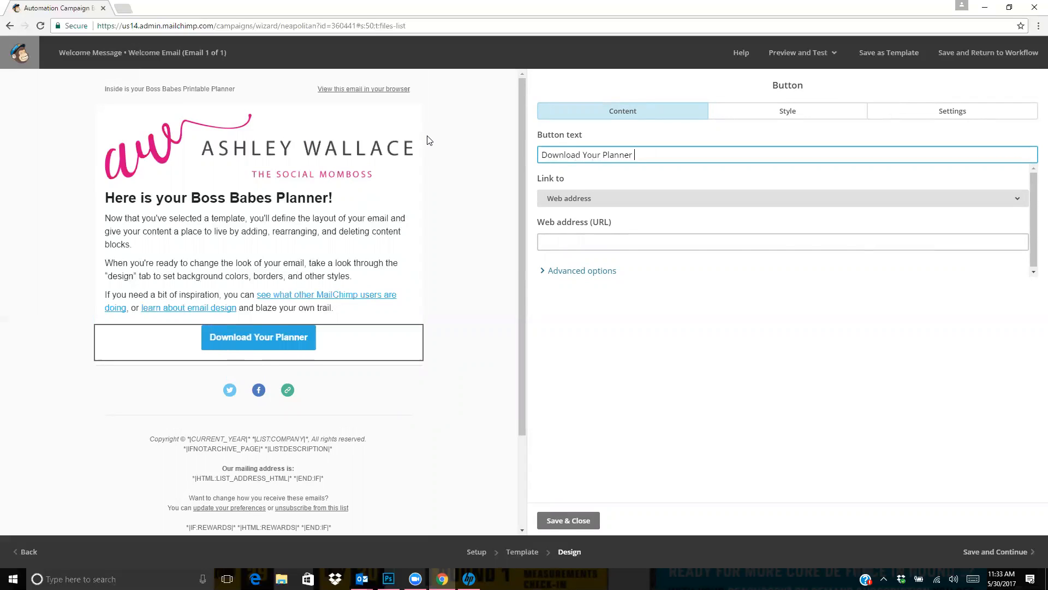
# Link the button to the file Brand_Colors.pdf from the file library, check its file URL and save the block
pyautogui.click(632, 210)
pyautogui.click(613, 302)
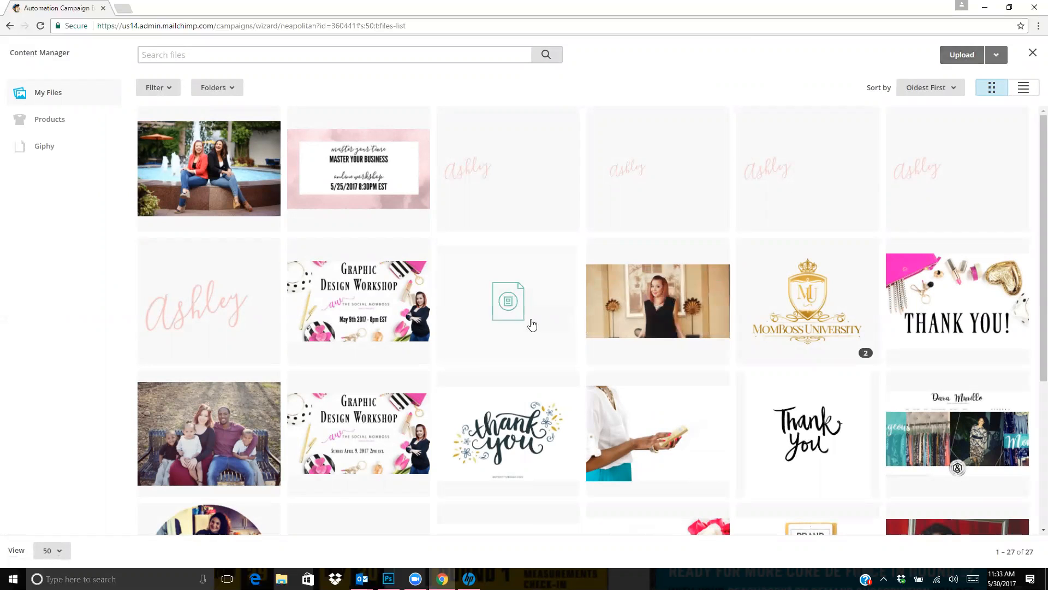
pyautogui.click(505, 321)
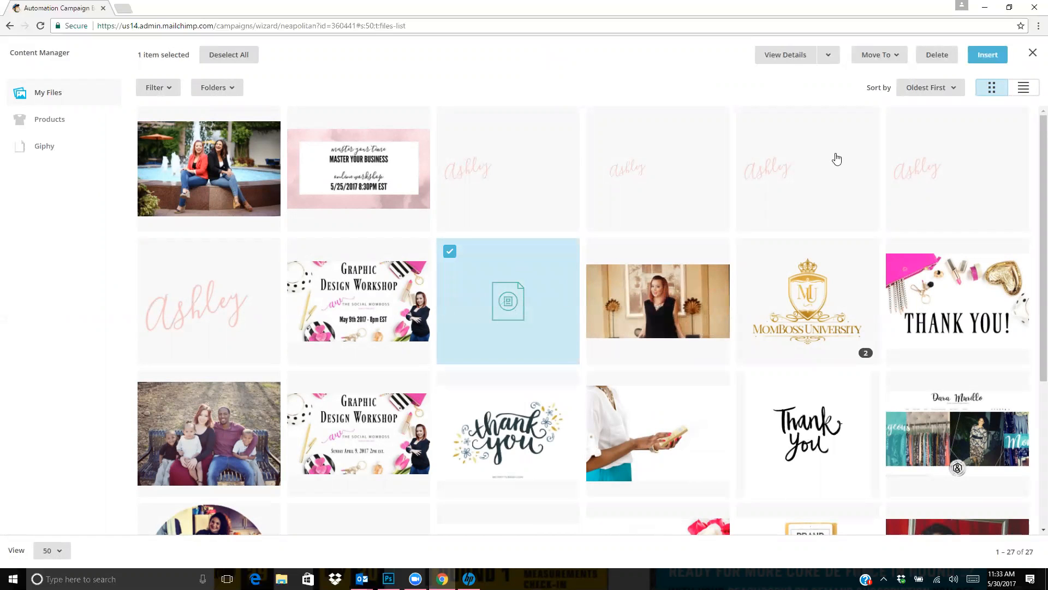
pyautogui.click(990, 55)
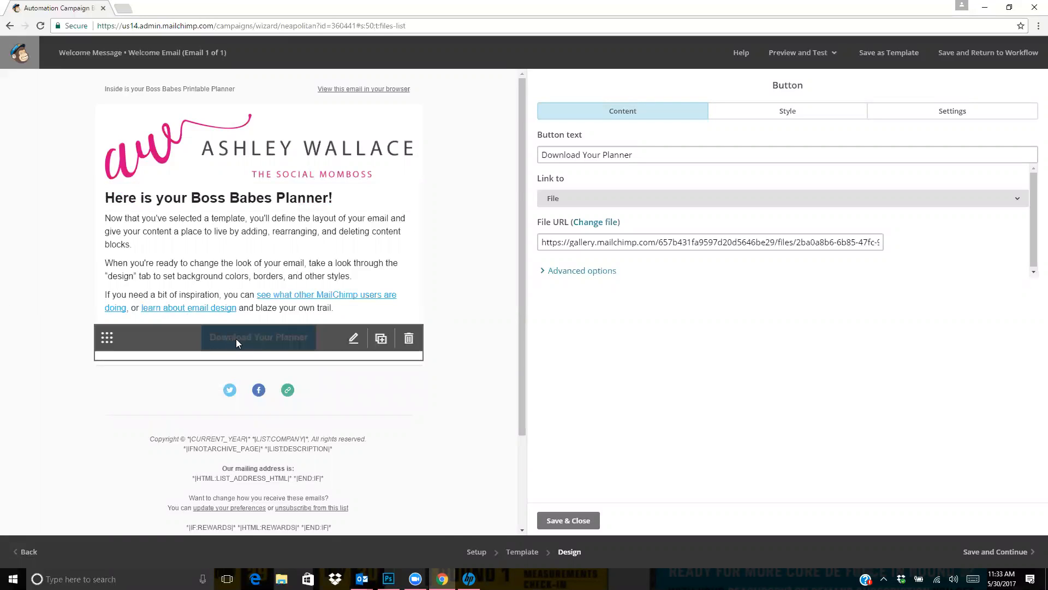
pyautogui.click(692, 244)
pyautogui.moveTo(781, 237); pyautogui.dragTo(1025, 274)
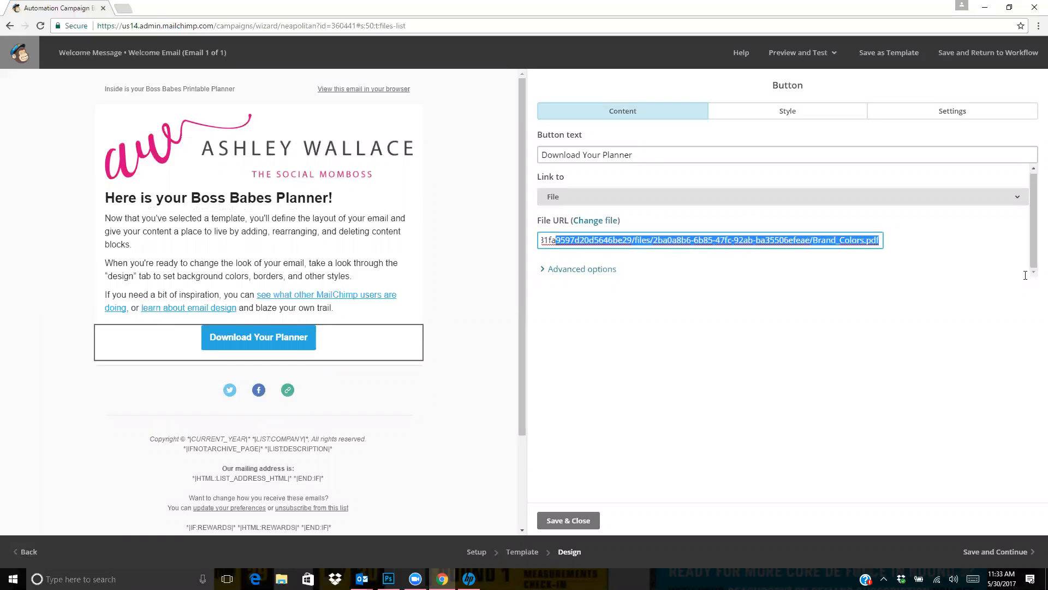
pyautogui.click(830, 266)
pyautogui.moveTo(830, 247); pyautogui.dragTo(968, 269)
pyautogui.click(839, 238)
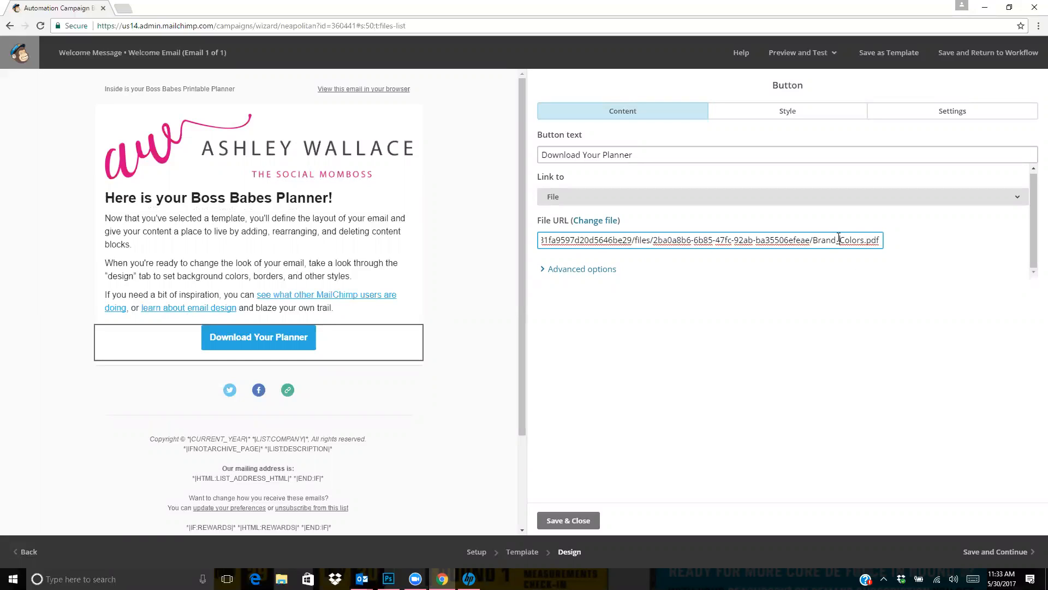
pyautogui.click(784, 287)
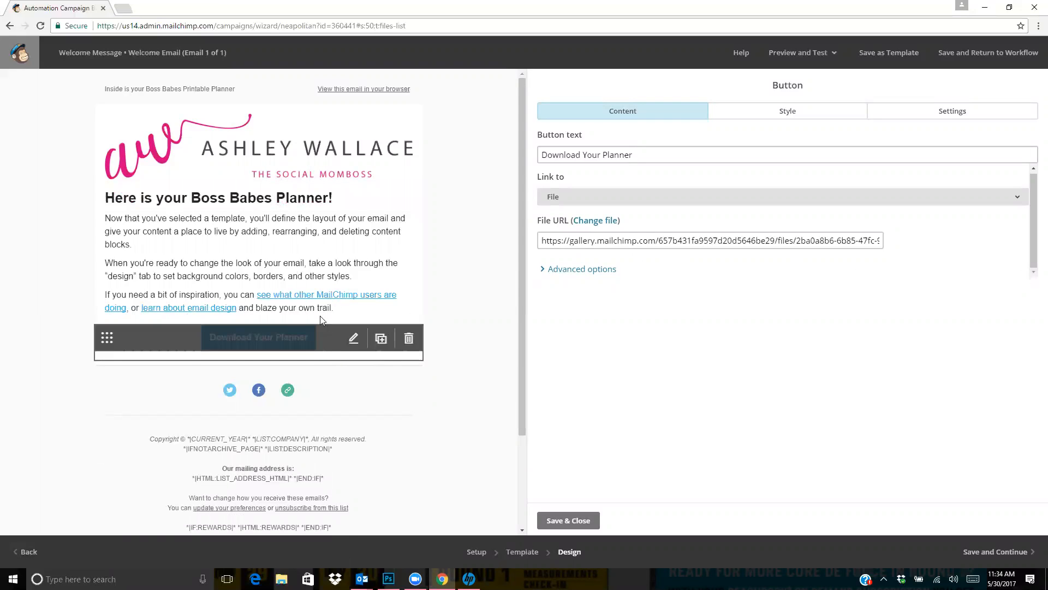
pyautogui.click(555, 528)
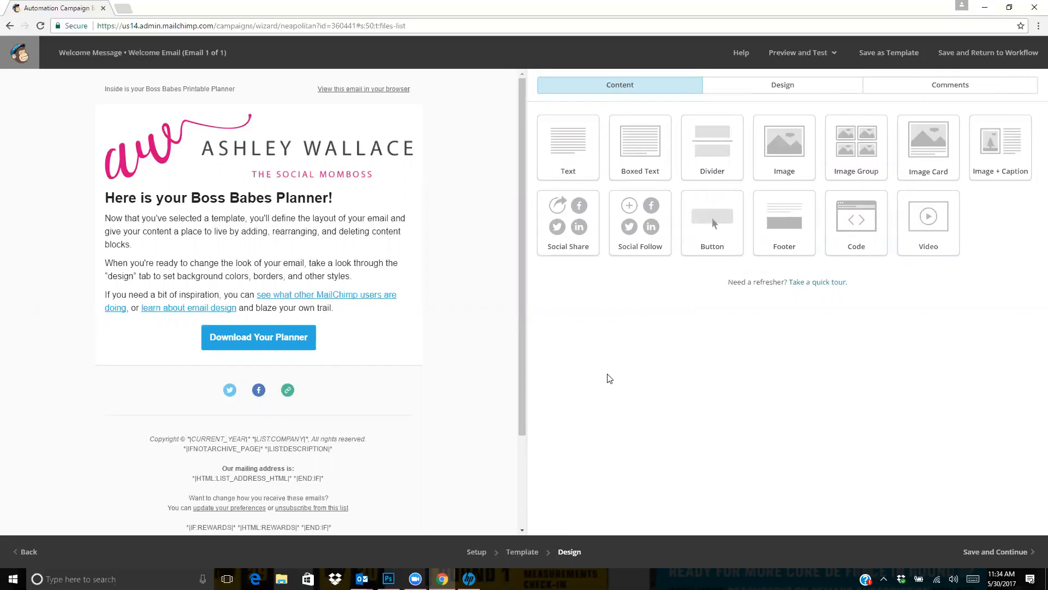
# Add a text block below the download button and delete it again
pyautogui.moveTo(417, 240); pyautogui.dragTo(314, 367)
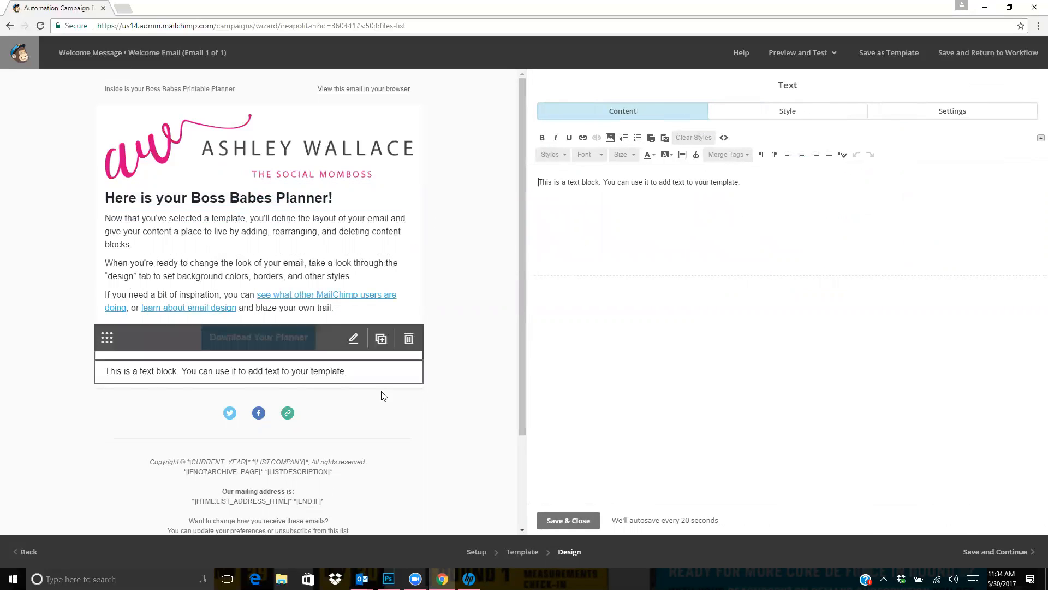
pyautogui.click(408, 375)
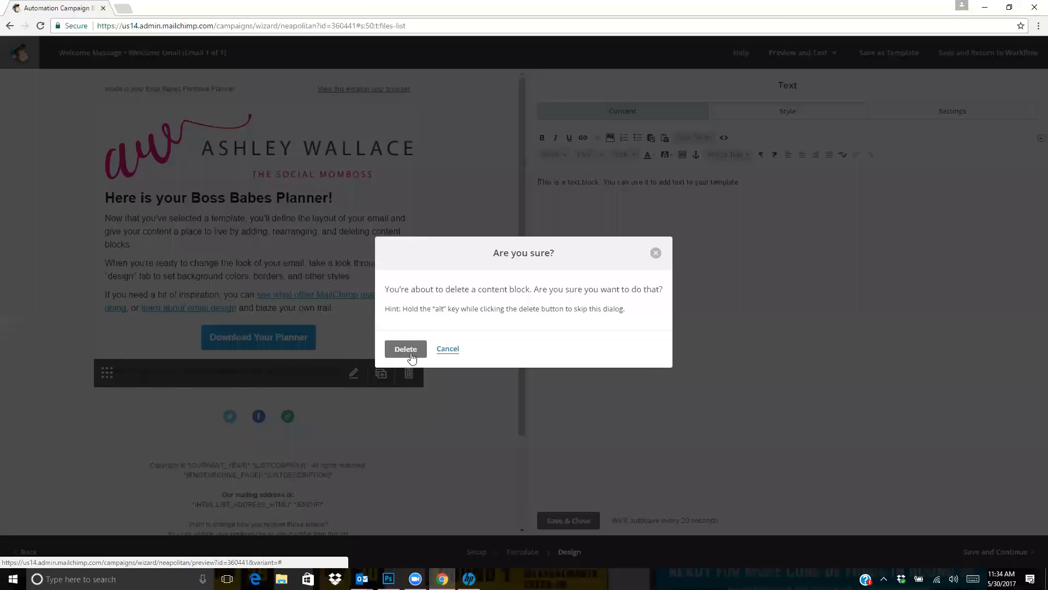
pyautogui.click(408, 349)
# Delete the block with the social media icons below the download button
pyautogui.moveTo(275, 402)
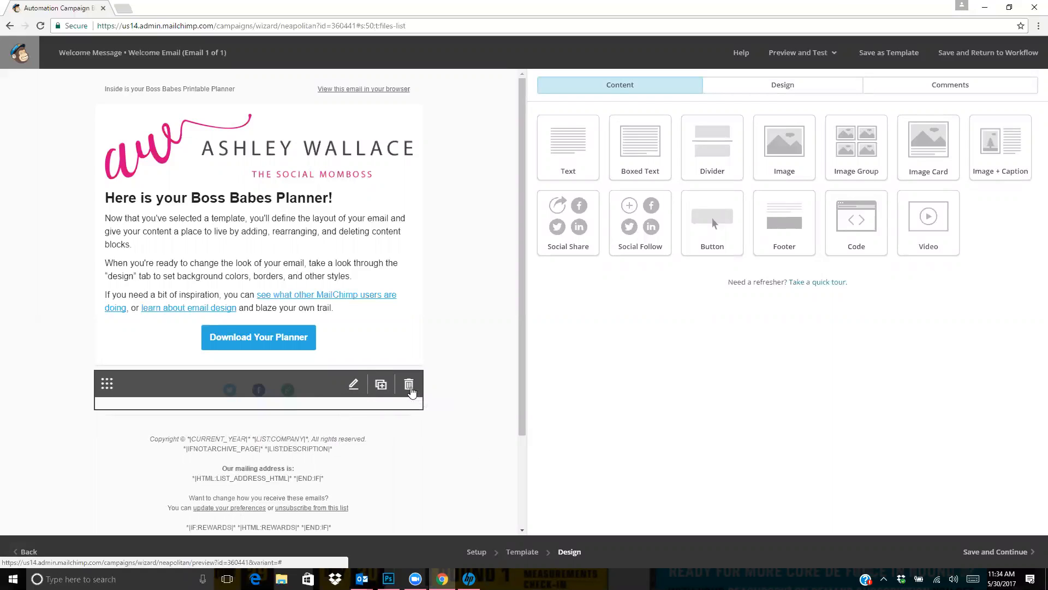
pyautogui.click(409, 387)
pyautogui.click(405, 353)
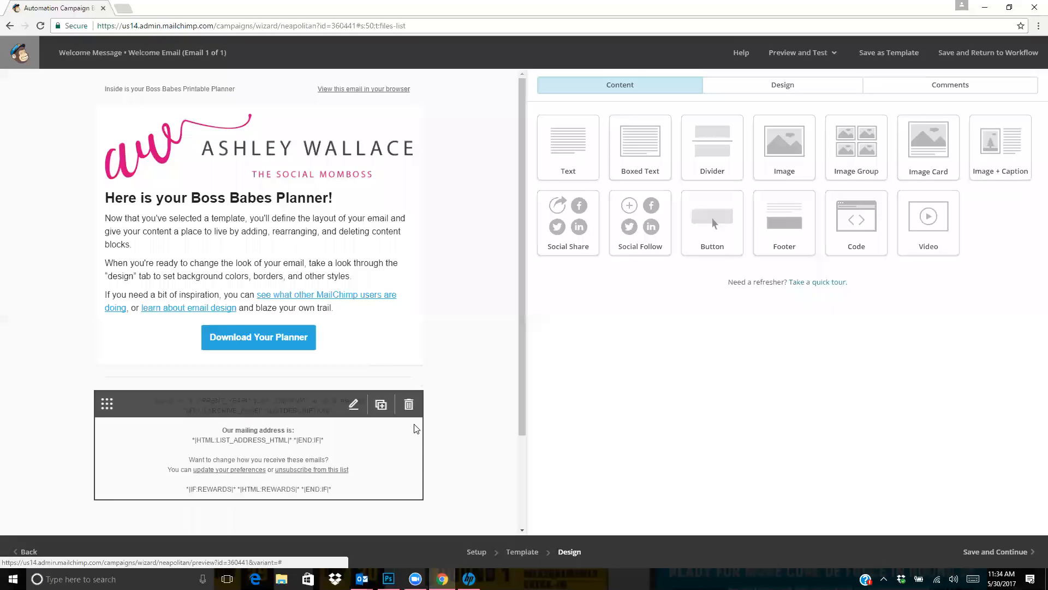
# Look over the email's footer, save the finished design and continue to the automation workflow
pyautogui.scroll(-3, 416, 429)
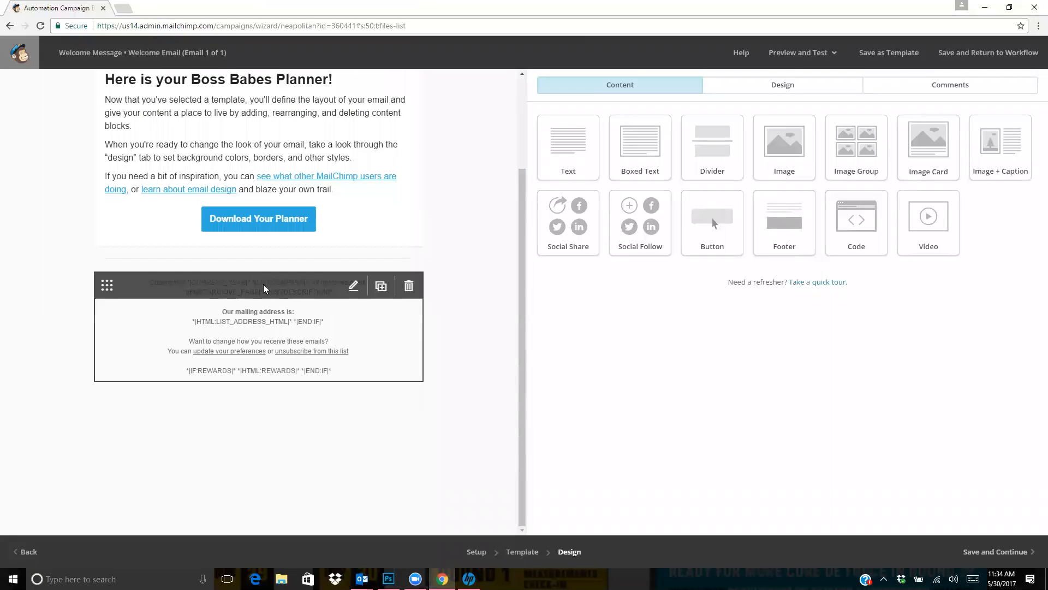
pyautogui.scroll(3, 460, 343)
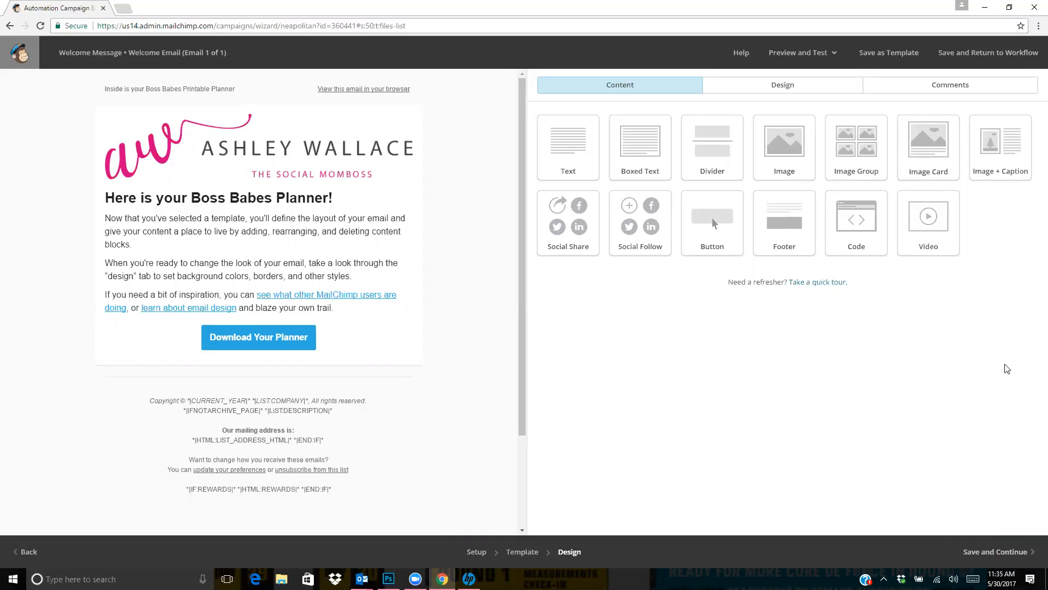
pyautogui.click(1012, 540)
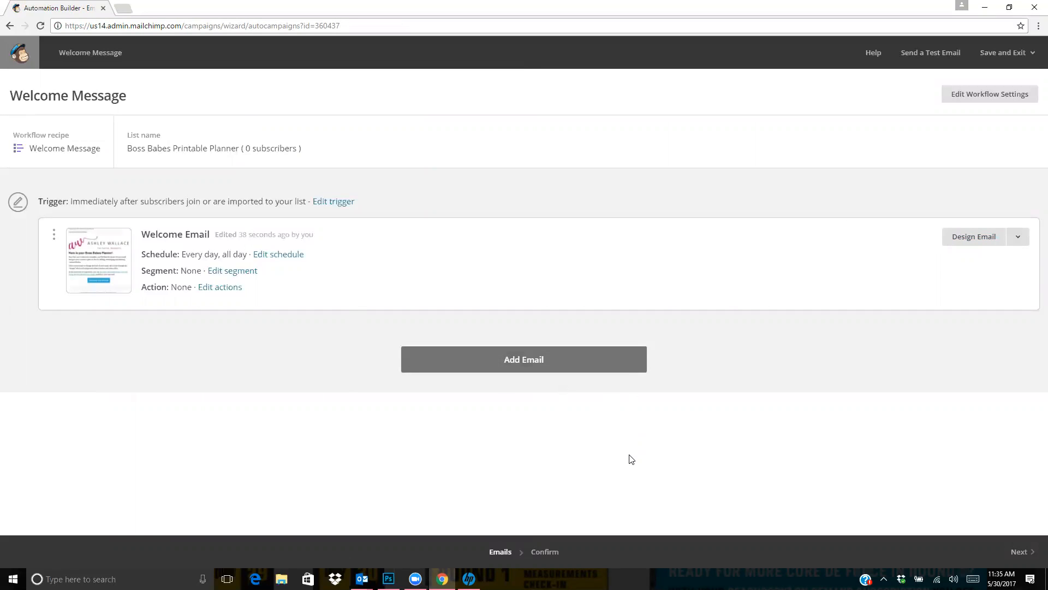
# Add a second email to the workflow and look over its trigger's delay units and trigger type options
pyautogui.click(572, 366)
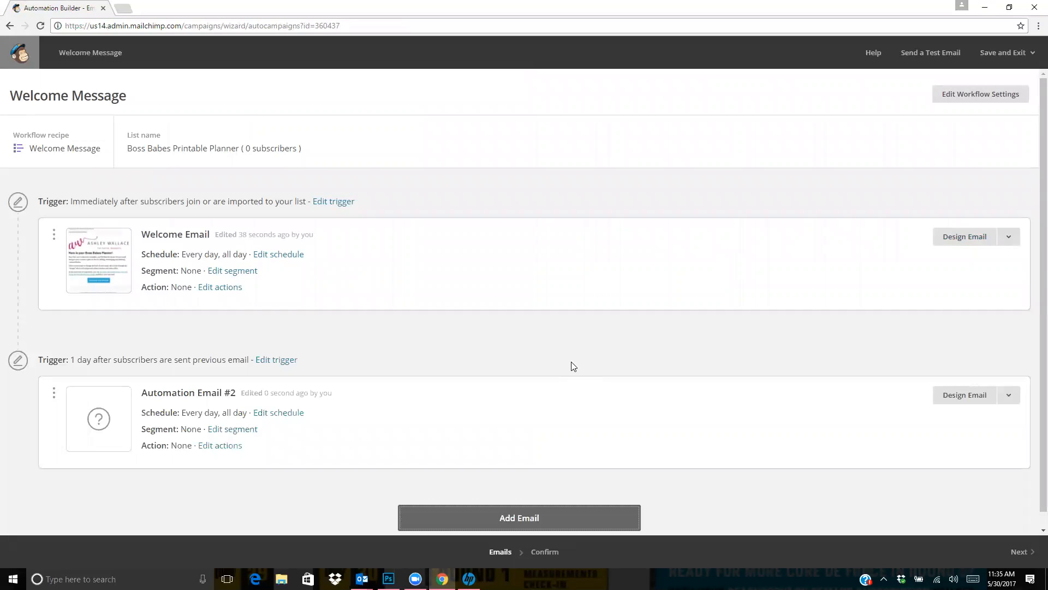
pyautogui.scroll(-1, 379, 381)
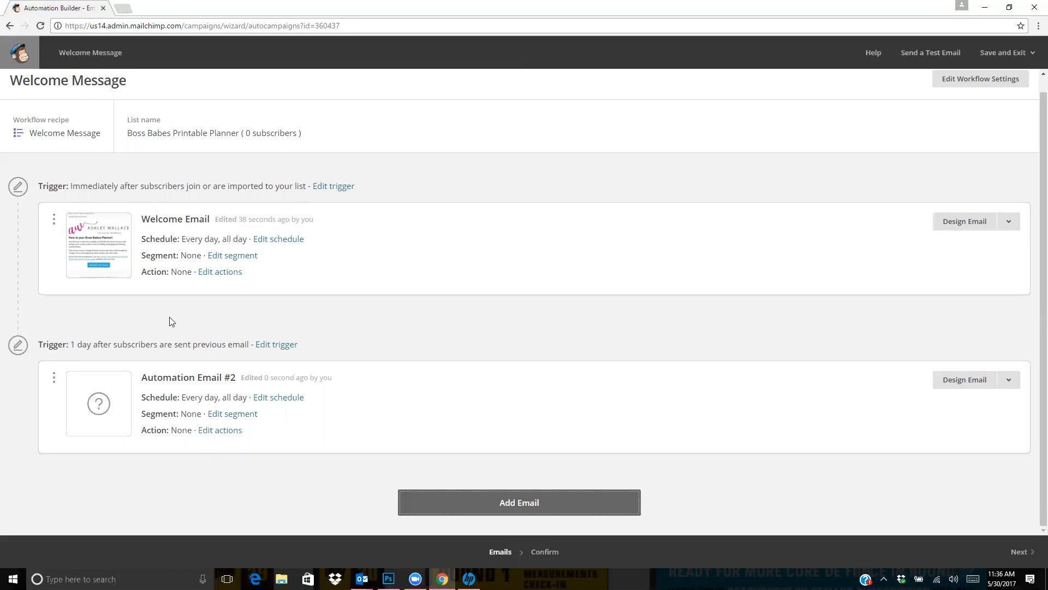
pyautogui.click(266, 349)
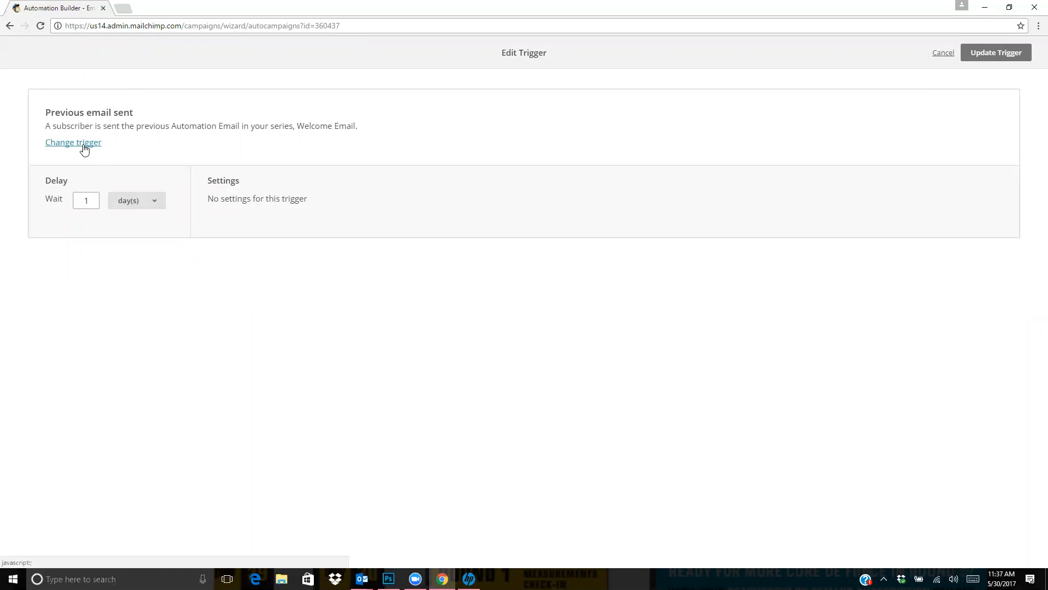
pyautogui.click(130, 207)
pyautogui.click(130, 206)
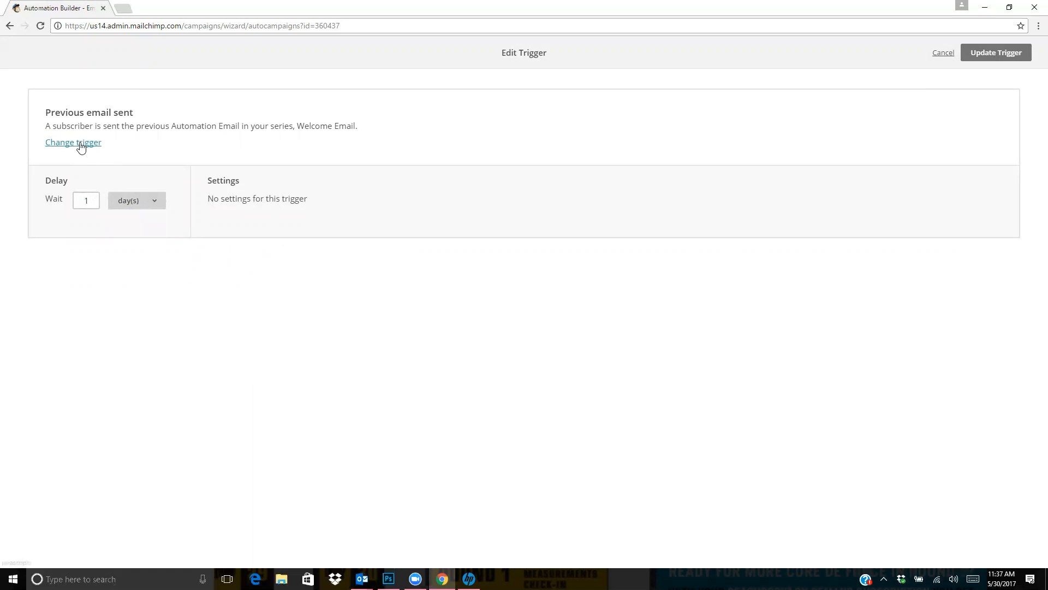
pyautogui.click(77, 143)
pyautogui.click(309, 216)
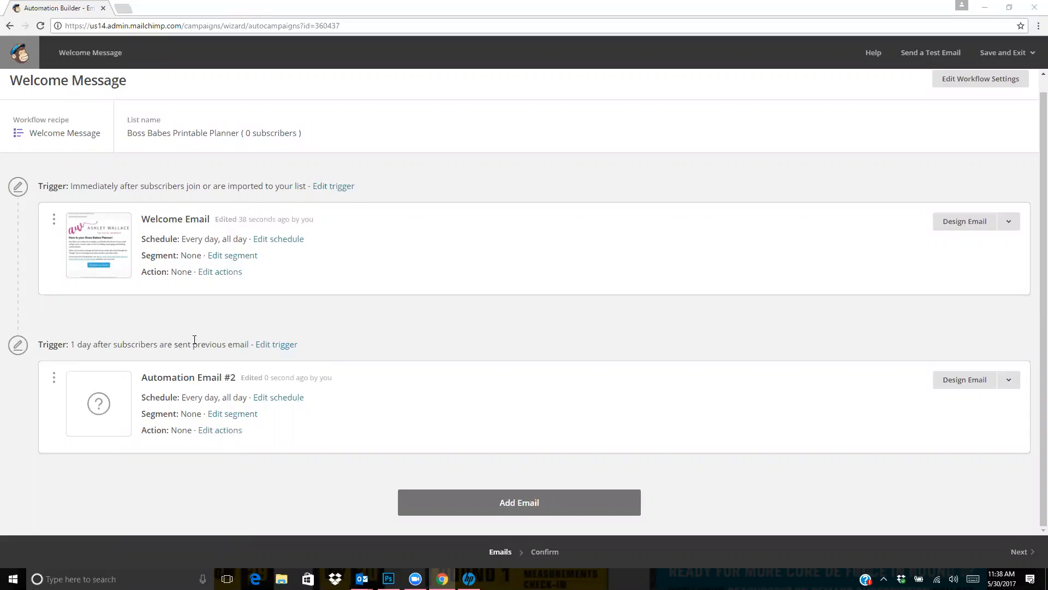
# Schedule Automation Email #2 to send at 9:00 AM every day and save the schedule
pyautogui.click(279, 398)
pyautogui.click(88, 176)
pyautogui.click(85, 200)
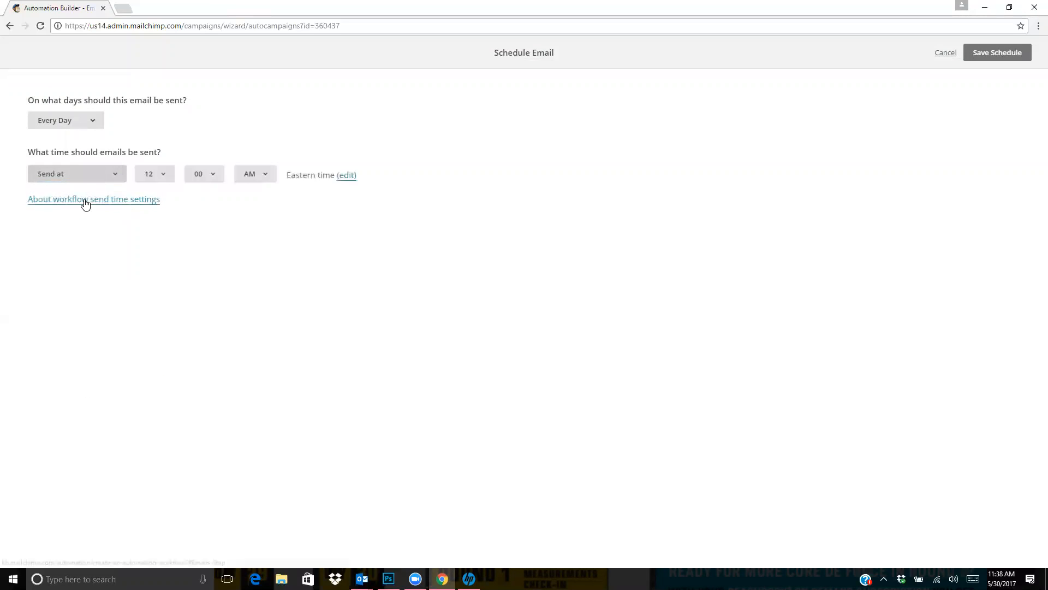
pyautogui.click(147, 176)
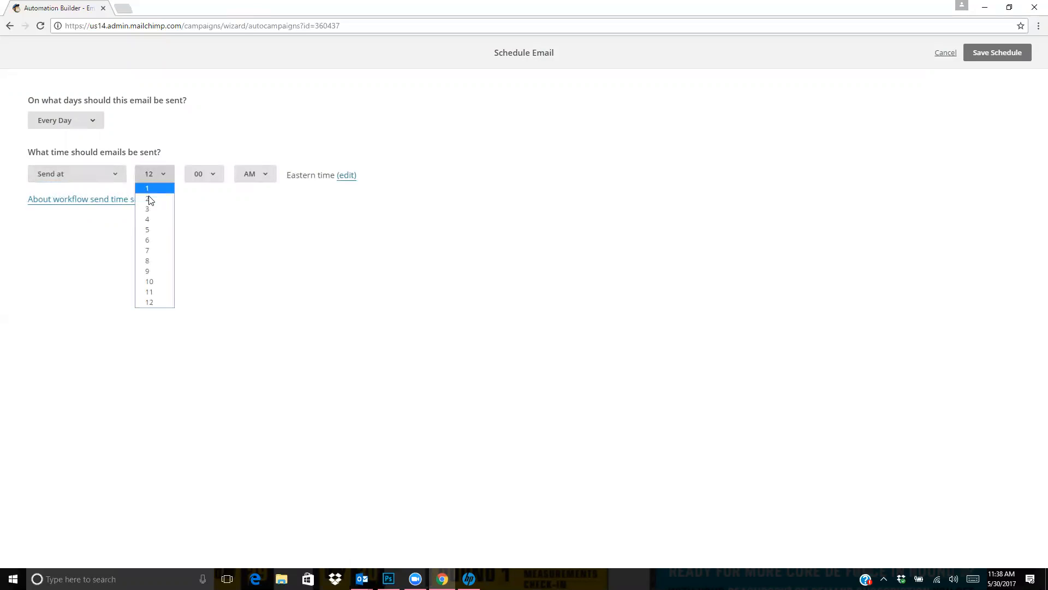
pyautogui.click(160, 271)
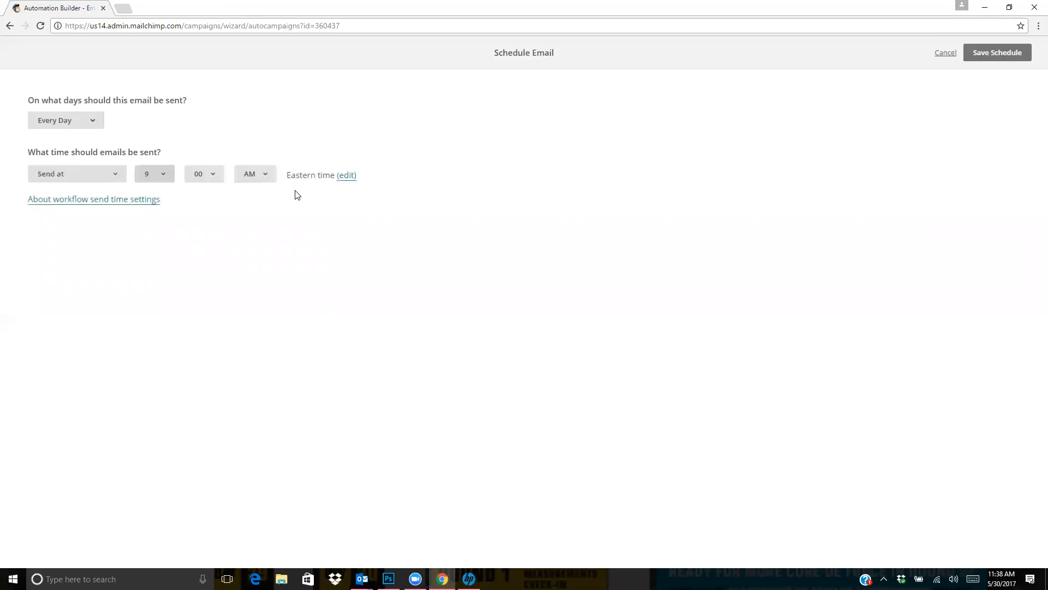
pyautogui.click(1015, 50)
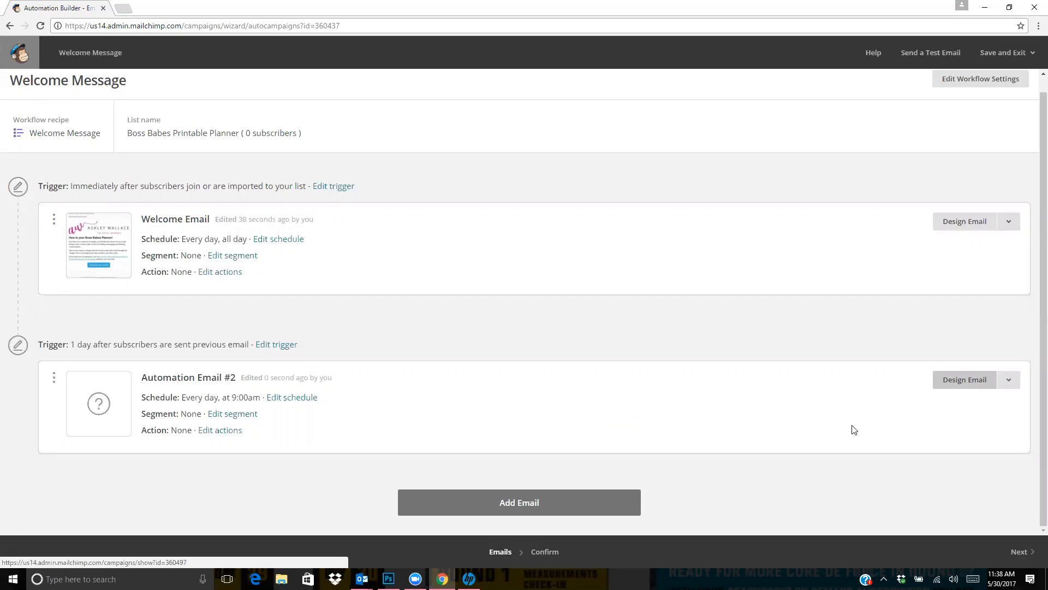
# Add a third email to the workflow and save its schedule with a send time of 3:00 PM
pyautogui.click(555, 502)
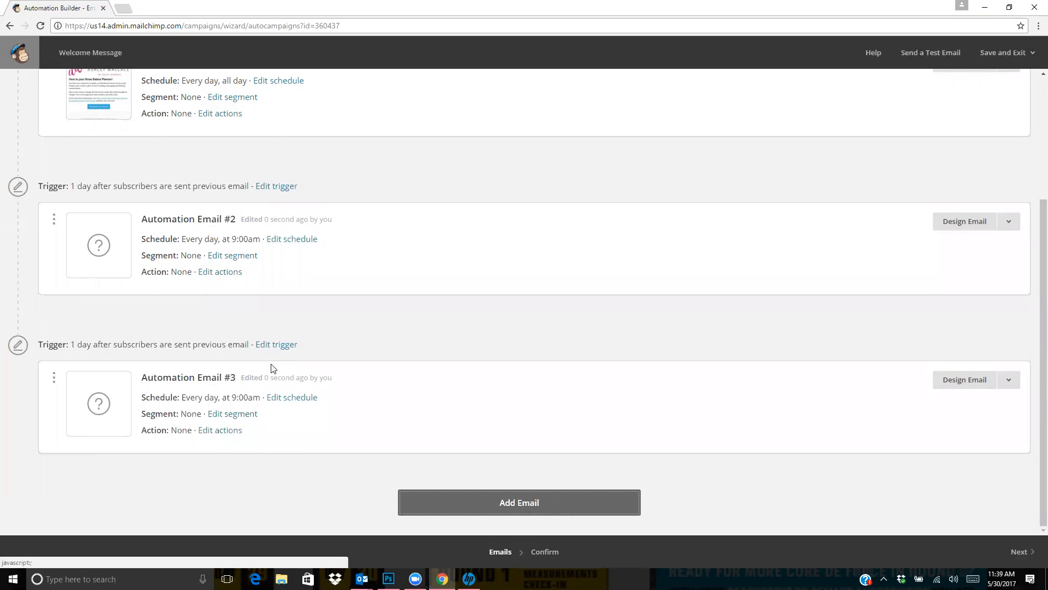
pyautogui.click(289, 397)
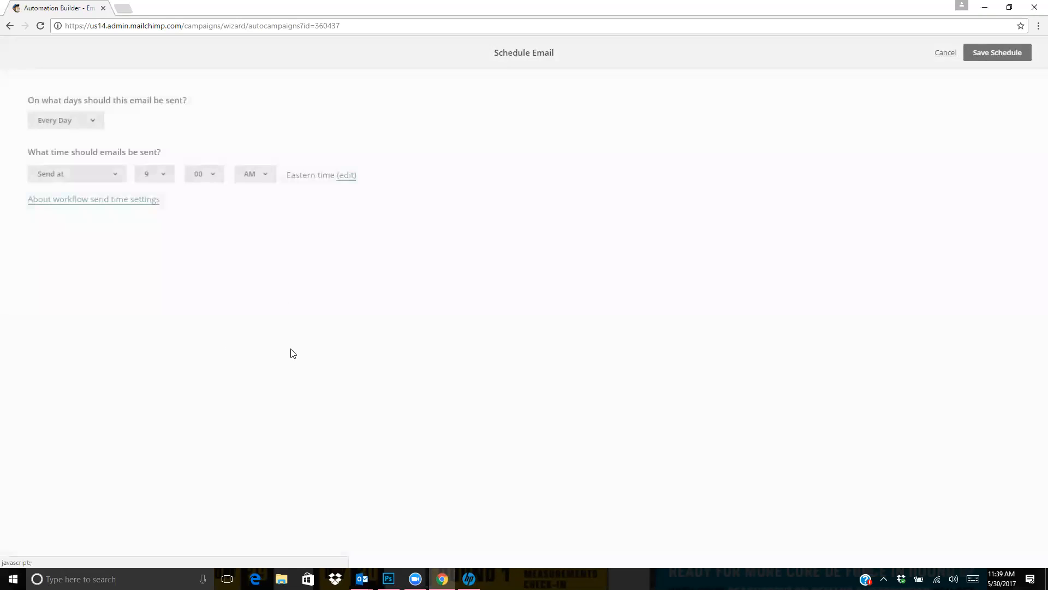
pyautogui.click(166, 174)
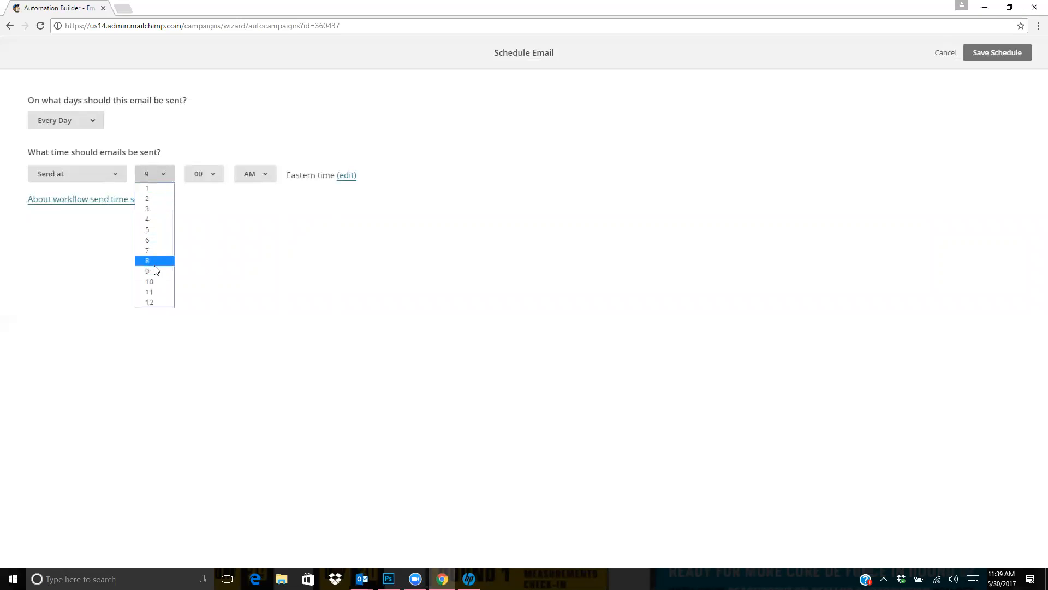
pyautogui.click(153, 208)
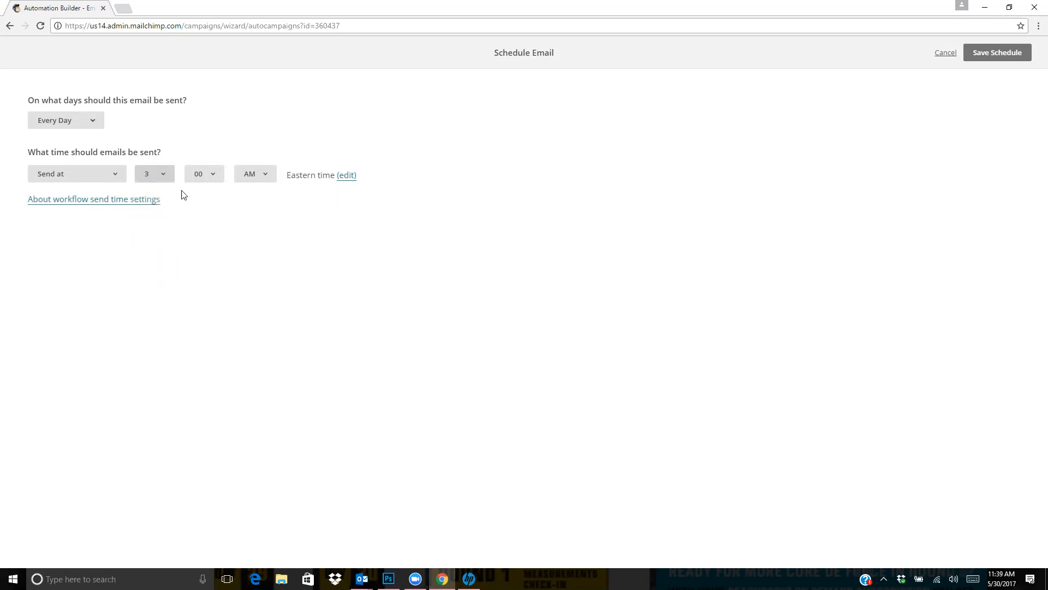
pyautogui.click(214, 174)
pyautogui.click(236, 175)
pyautogui.click(243, 175)
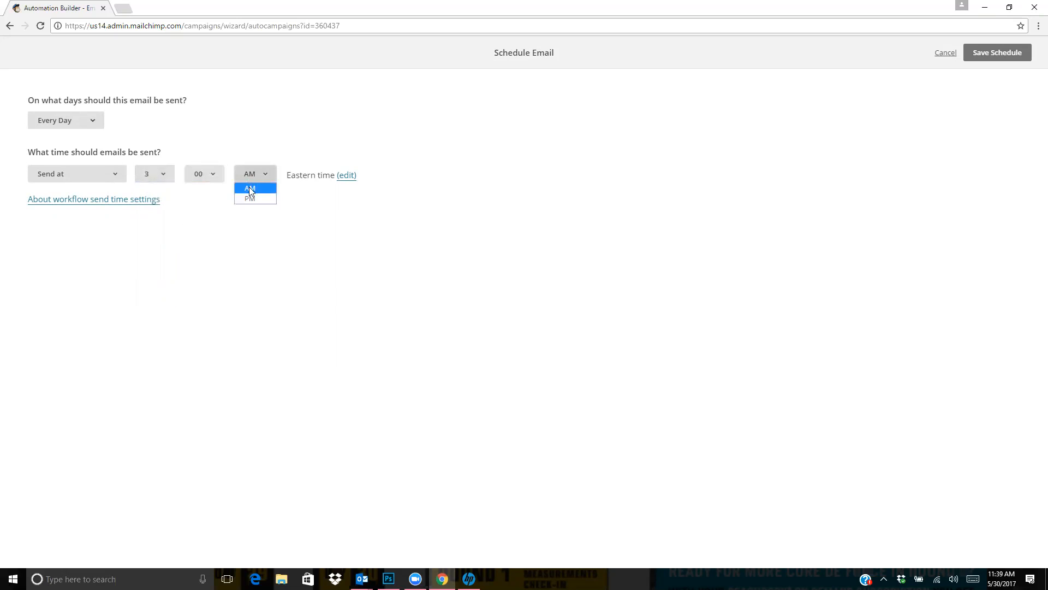
pyautogui.click(1015, 53)
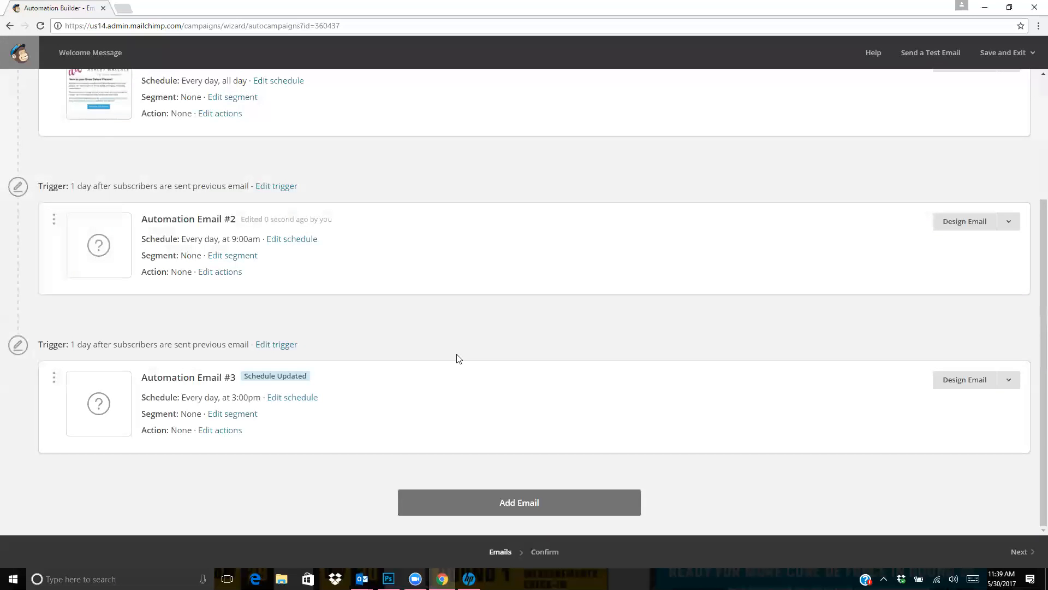
# Add a fourth email to the workflow and set its trigger delay to 2 days after the previous email
pyautogui.scroll(3, 458, 358)
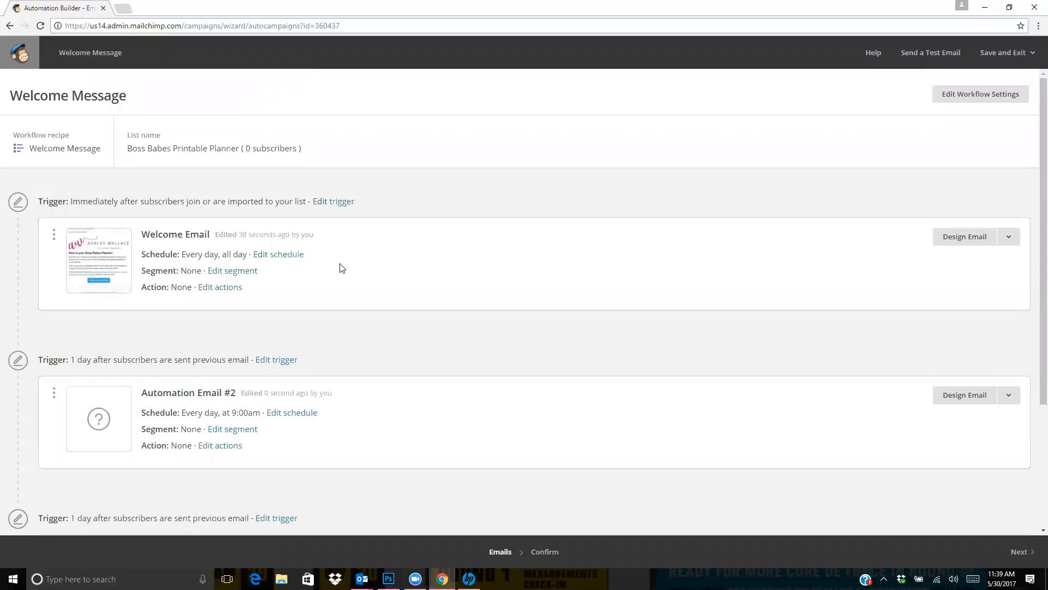
pyautogui.scroll(-3, 342, 265)
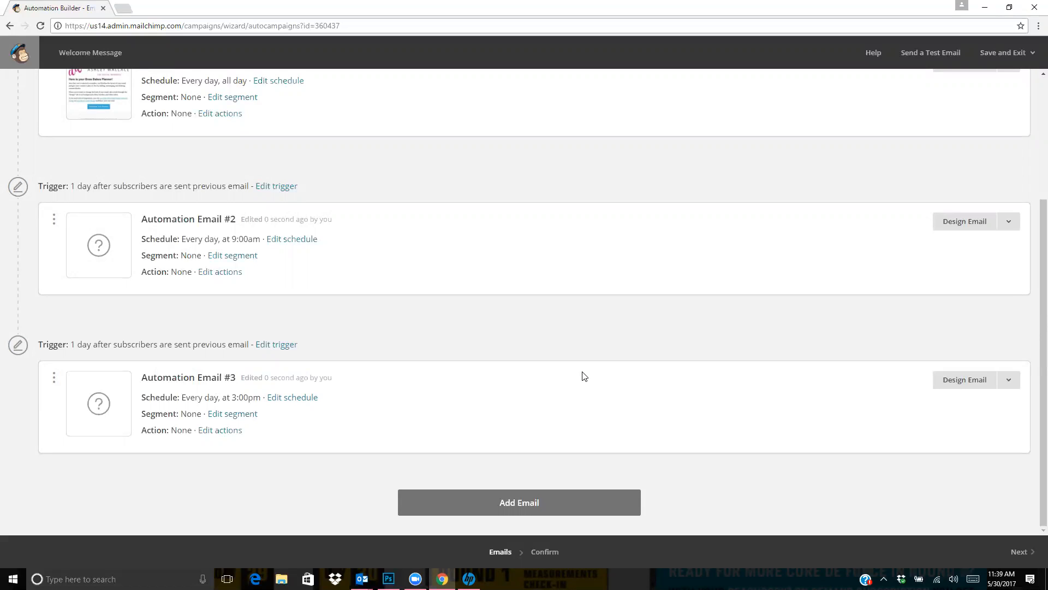
pyautogui.click(534, 497)
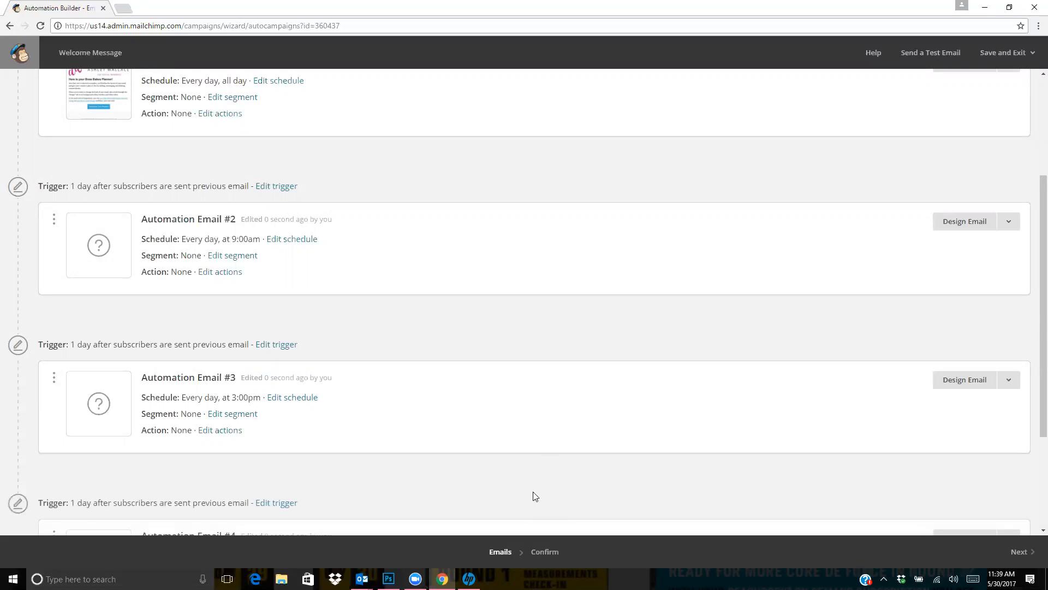
pyautogui.scroll(-3, 396, 368)
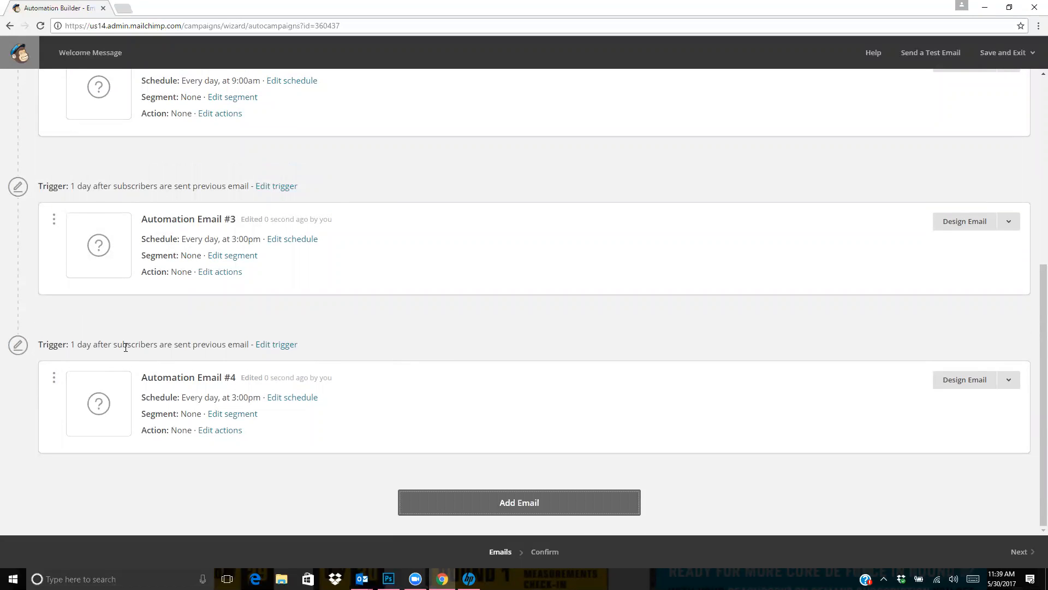
pyautogui.click(283, 348)
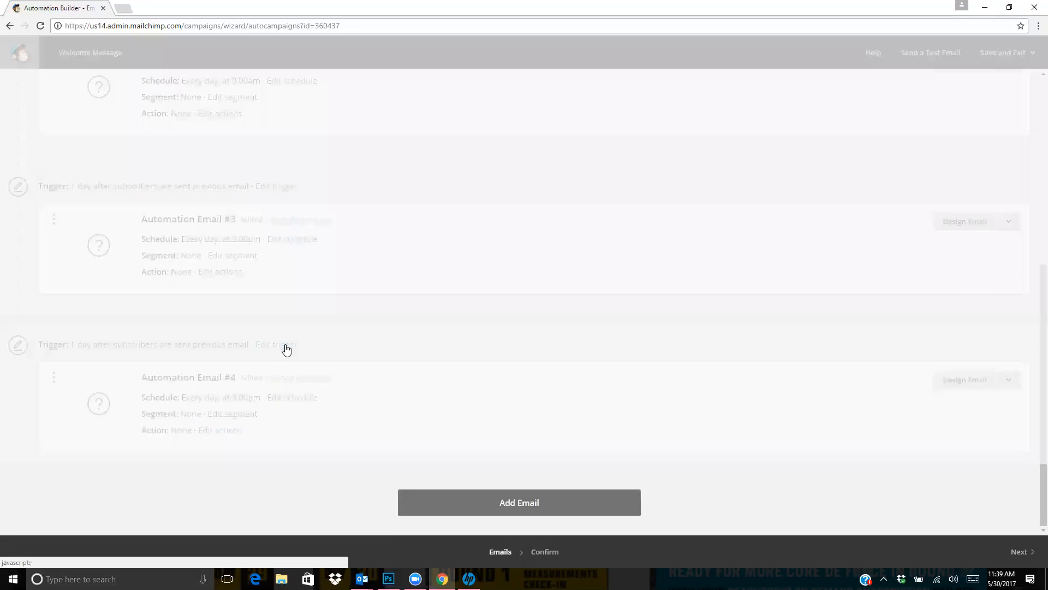
pyautogui.click(78, 201)
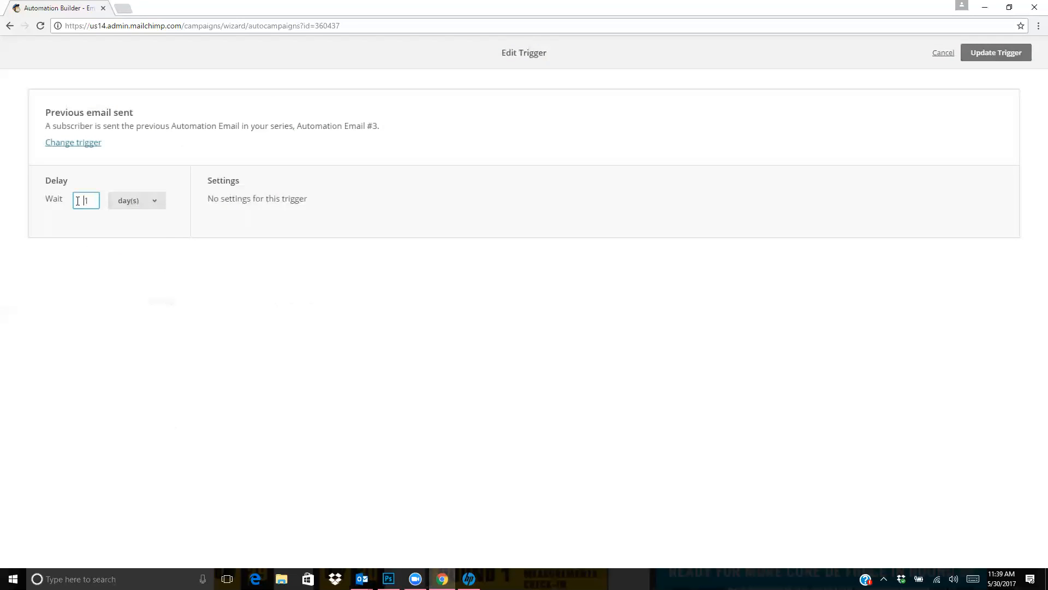
pyautogui.write('2')
pyautogui.click(993, 52)
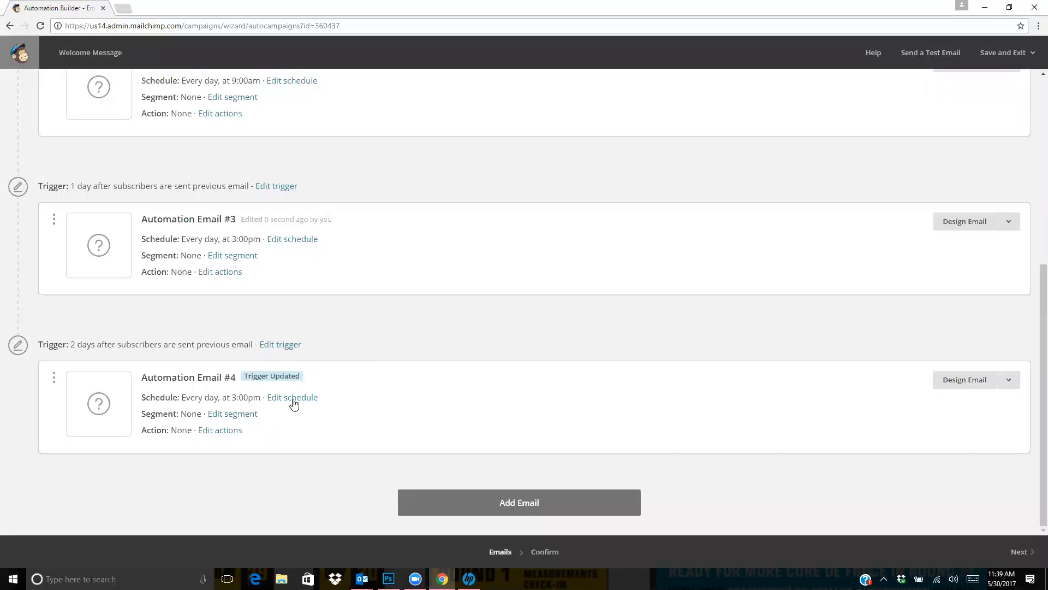
# Set the send time of Automation Email #4 to 9:00 AM and save the schedule
pyautogui.click(291, 398)
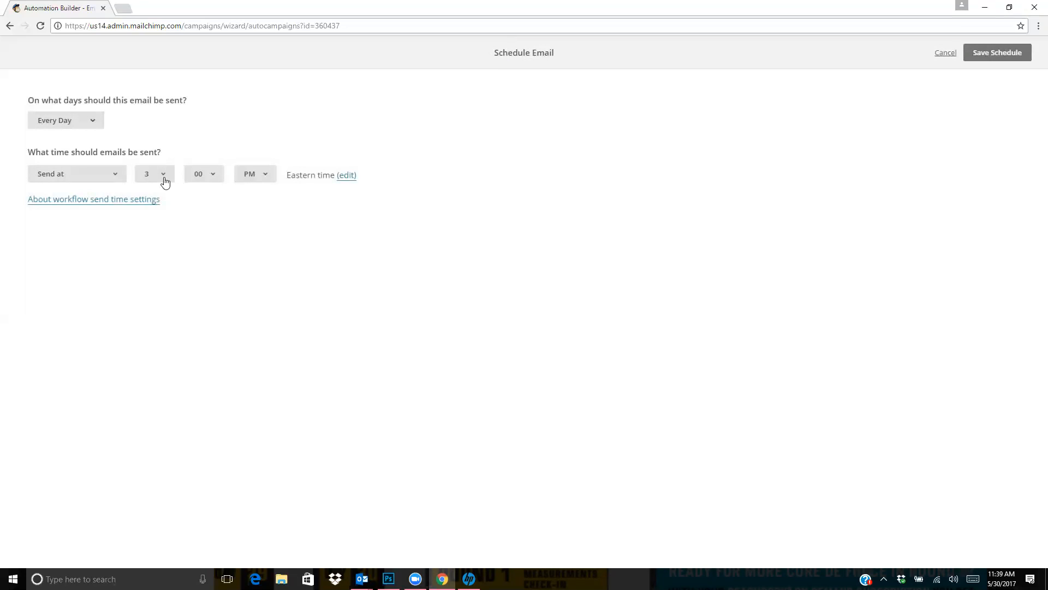
pyautogui.click(165, 179)
pyautogui.click(155, 270)
pyautogui.click(259, 174)
pyautogui.click(260, 196)
pyautogui.click(1012, 61)
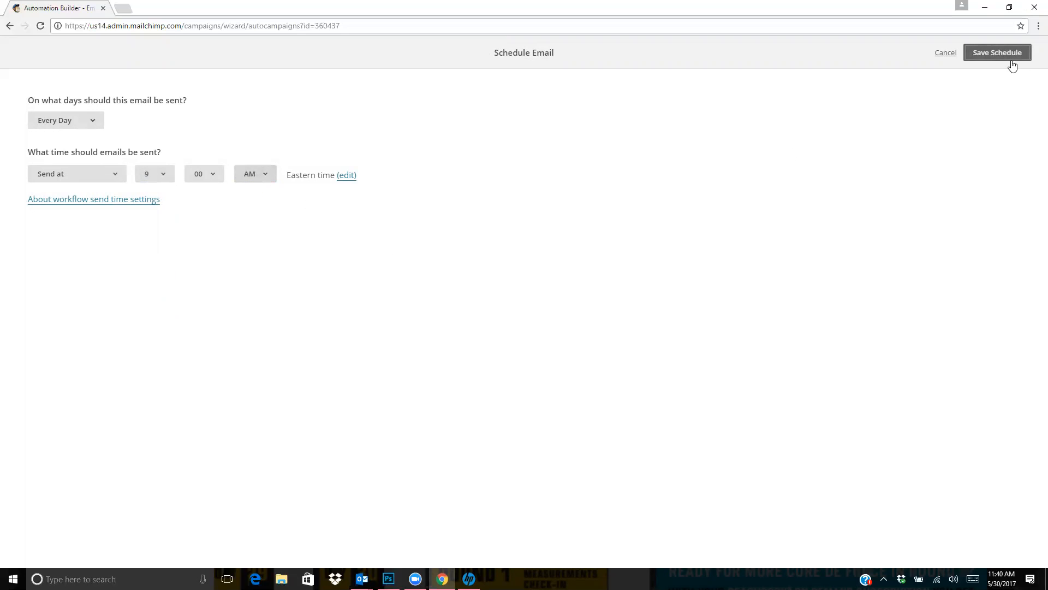
# Look over the sequence of workflow emails, continue to the confirmation page and review its email list
pyautogui.scroll(7, 539, 407)
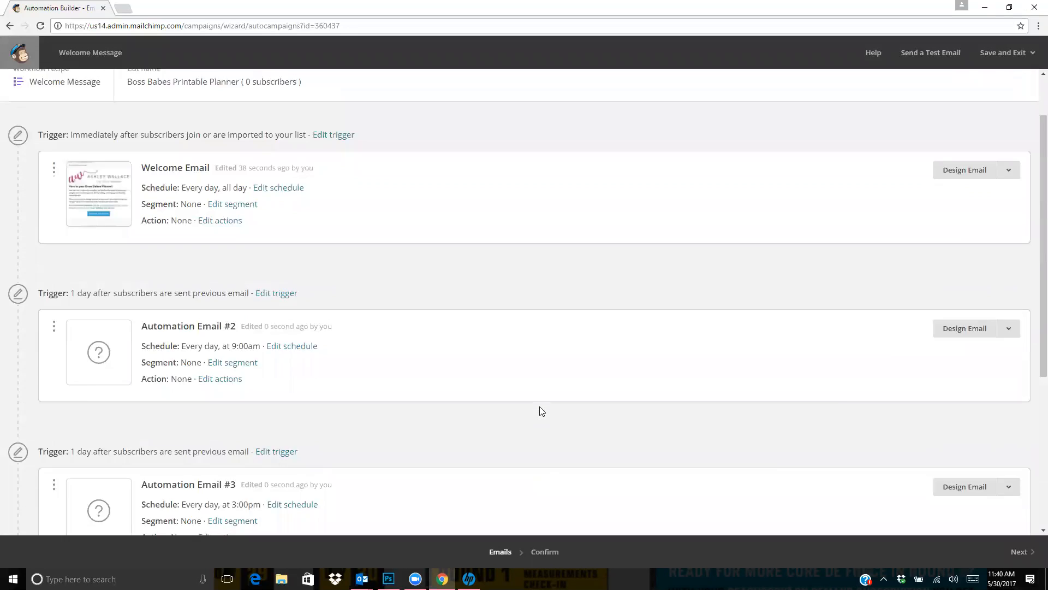
pyautogui.scroll(-4, 539, 402)
pyautogui.scroll(-2, 542, 407)
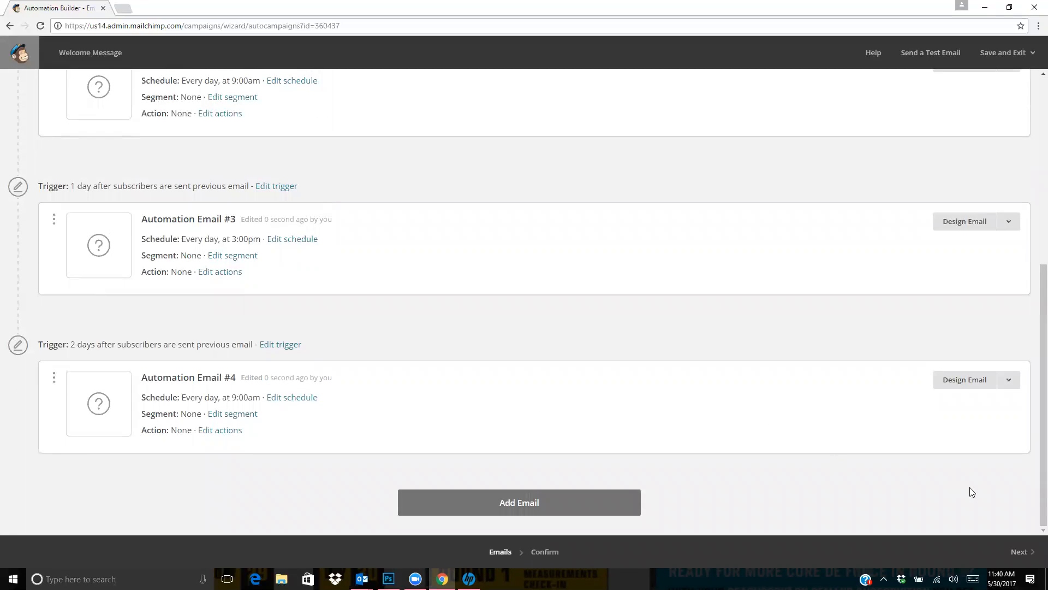
pyautogui.click(1024, 563)
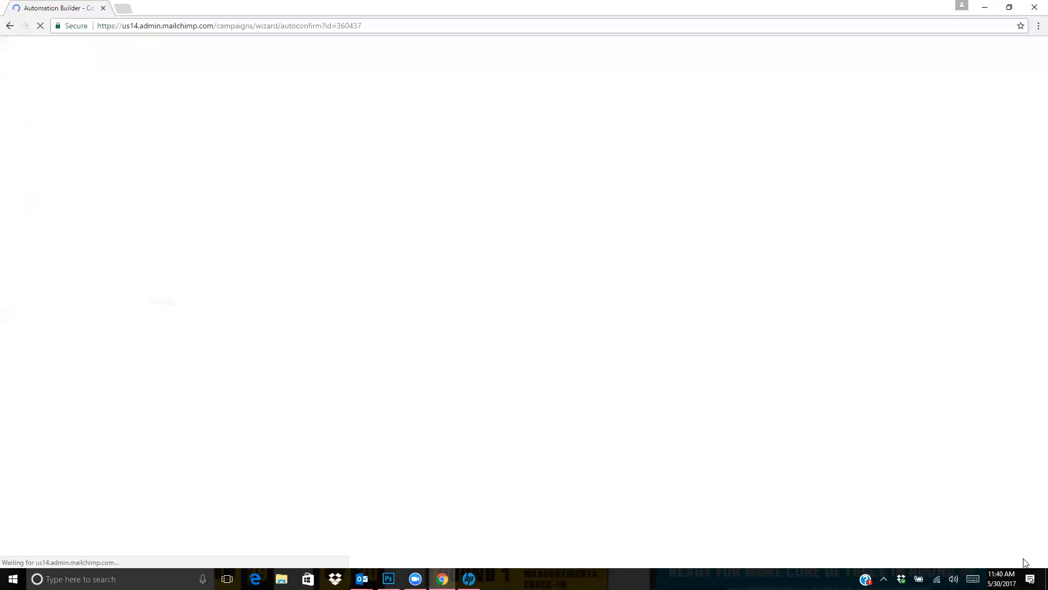
pyautogui.scroll(-3, 801, 523)
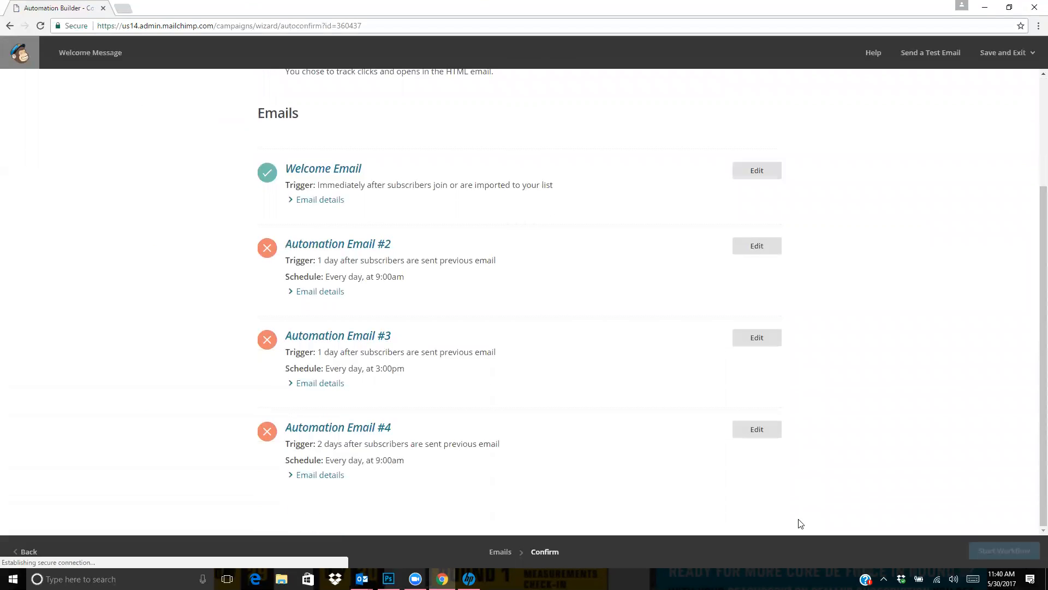